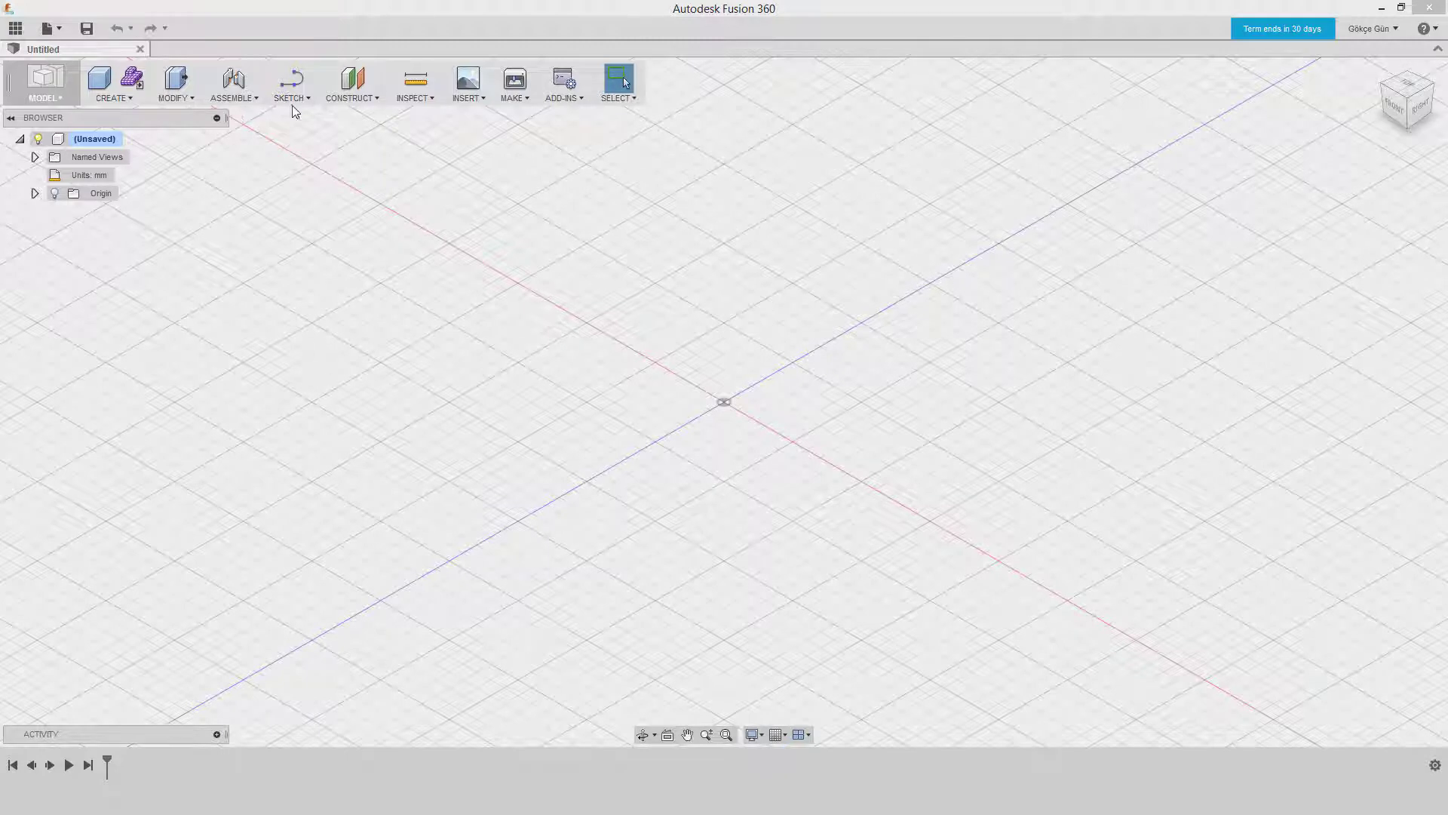
- Create a new sketch on the XZ plane from the Browser's Origin folder
{"action": "left_click", "coordinate": [34, 194]}
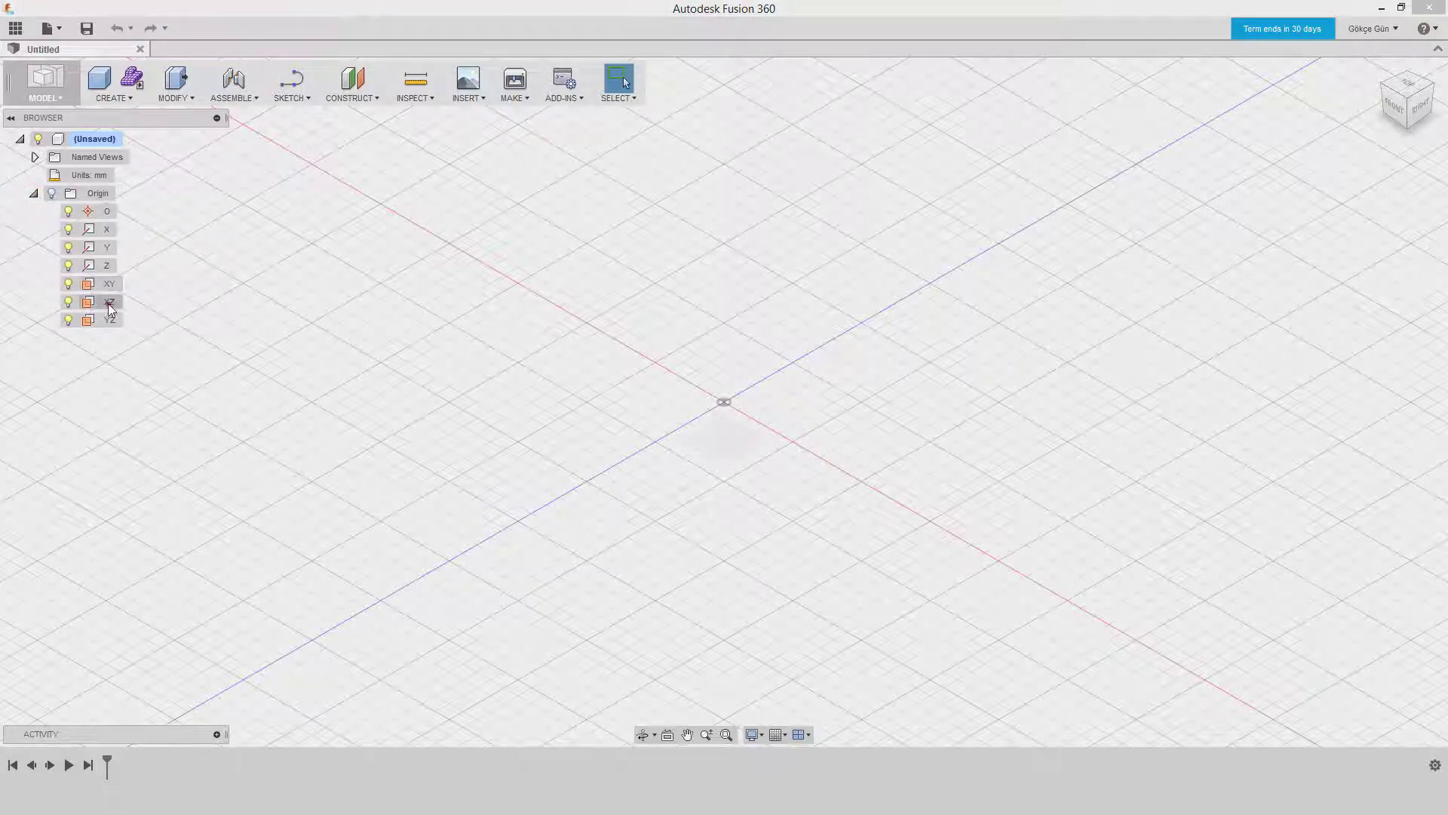
{"action": "right_click", "coordinate": [108, 302]}
{"action": "left_click", "coordinate": [152, 330]}
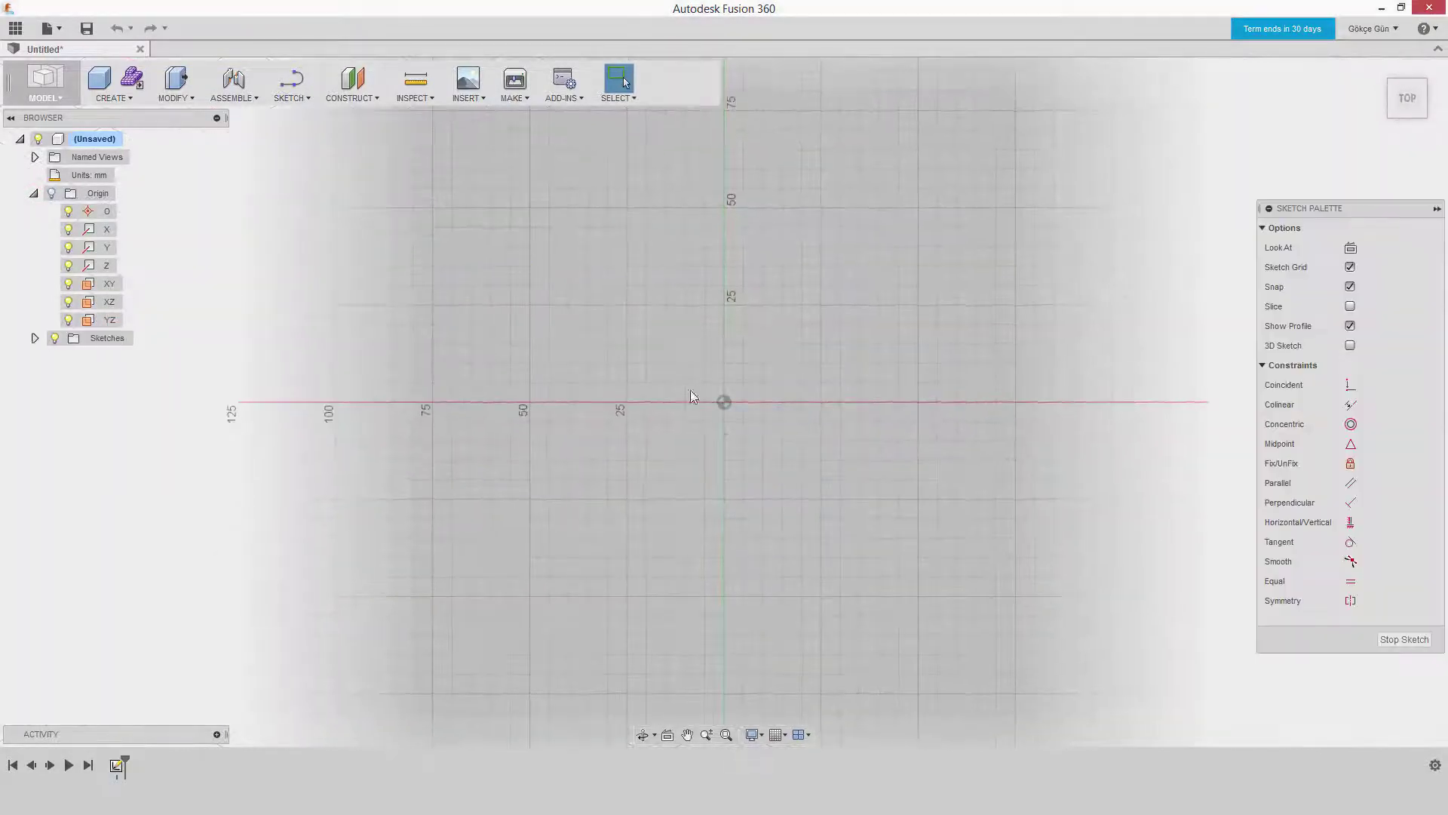
- Draw a 2-point rectangle square about 50 mm per side, one corner at the origin
{"action": "left_click", "coordinate": [296, 97]}
{"action": "mouse_move", "coordinate": [304, 151]}
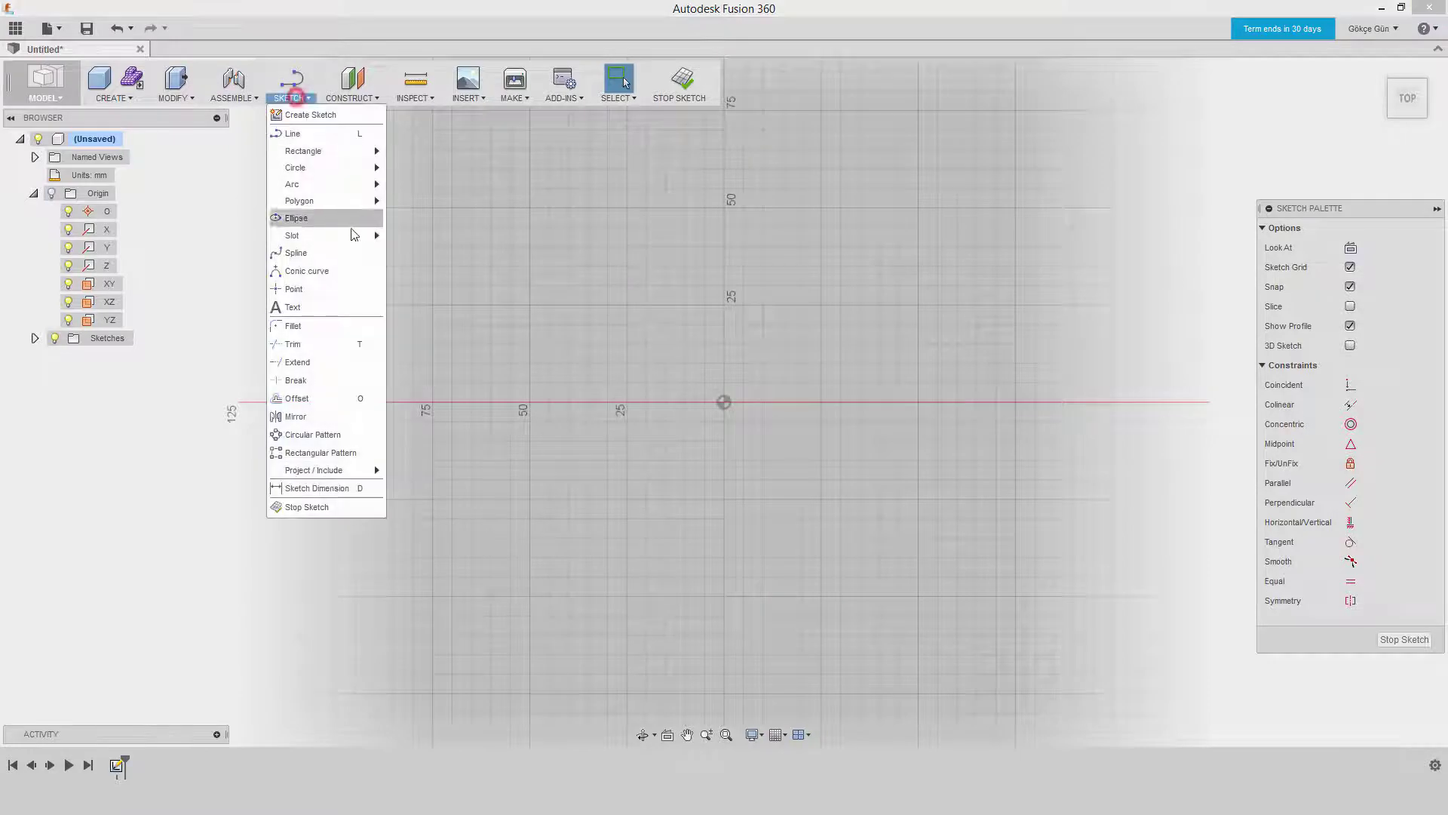
{"action": "left_click", "coordinate": [406, 153]}
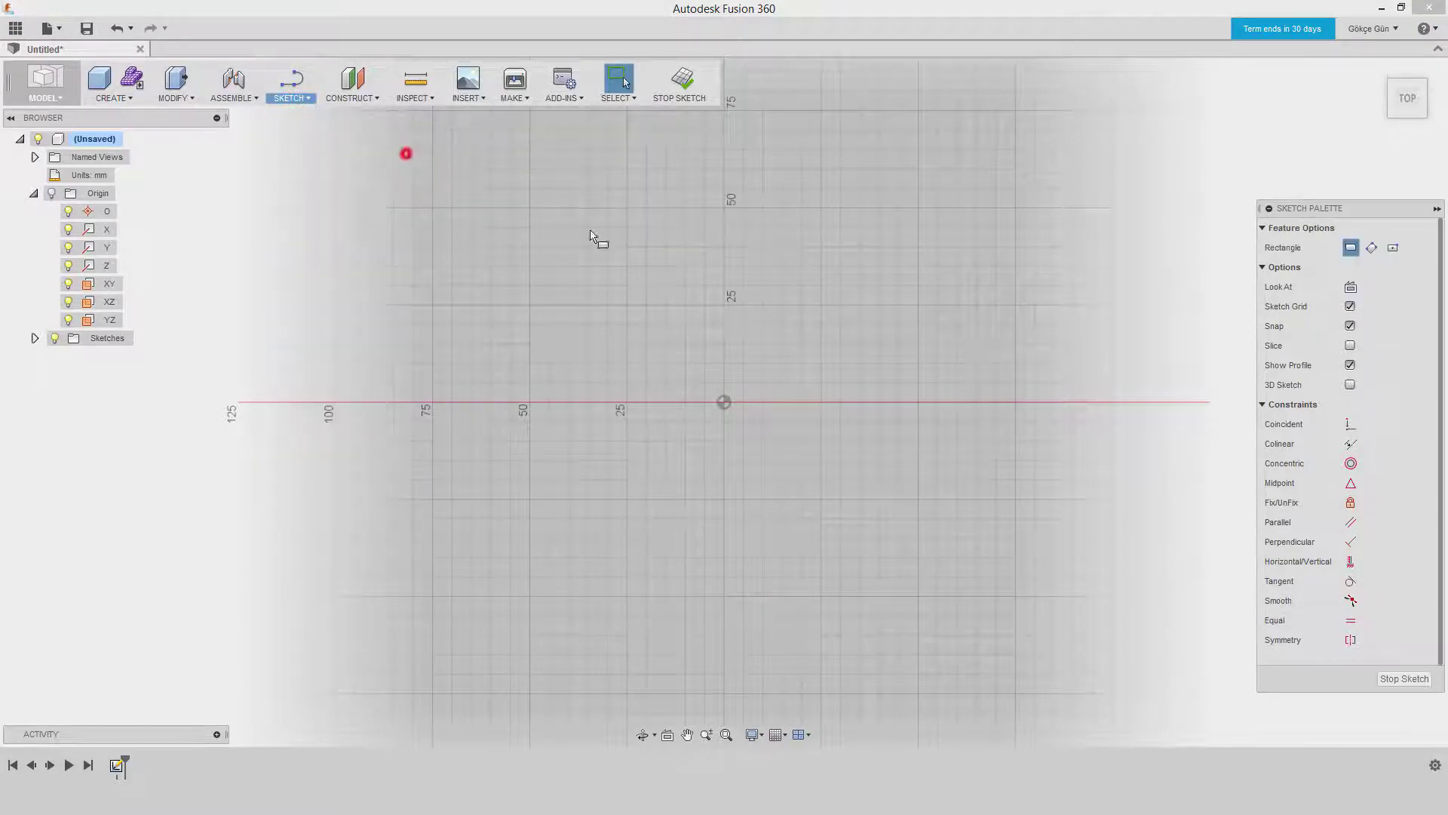
{"action": "left_click", "coordinate": [724, 402]}
{"action": "left_click", "coordinate": [921, 212]}
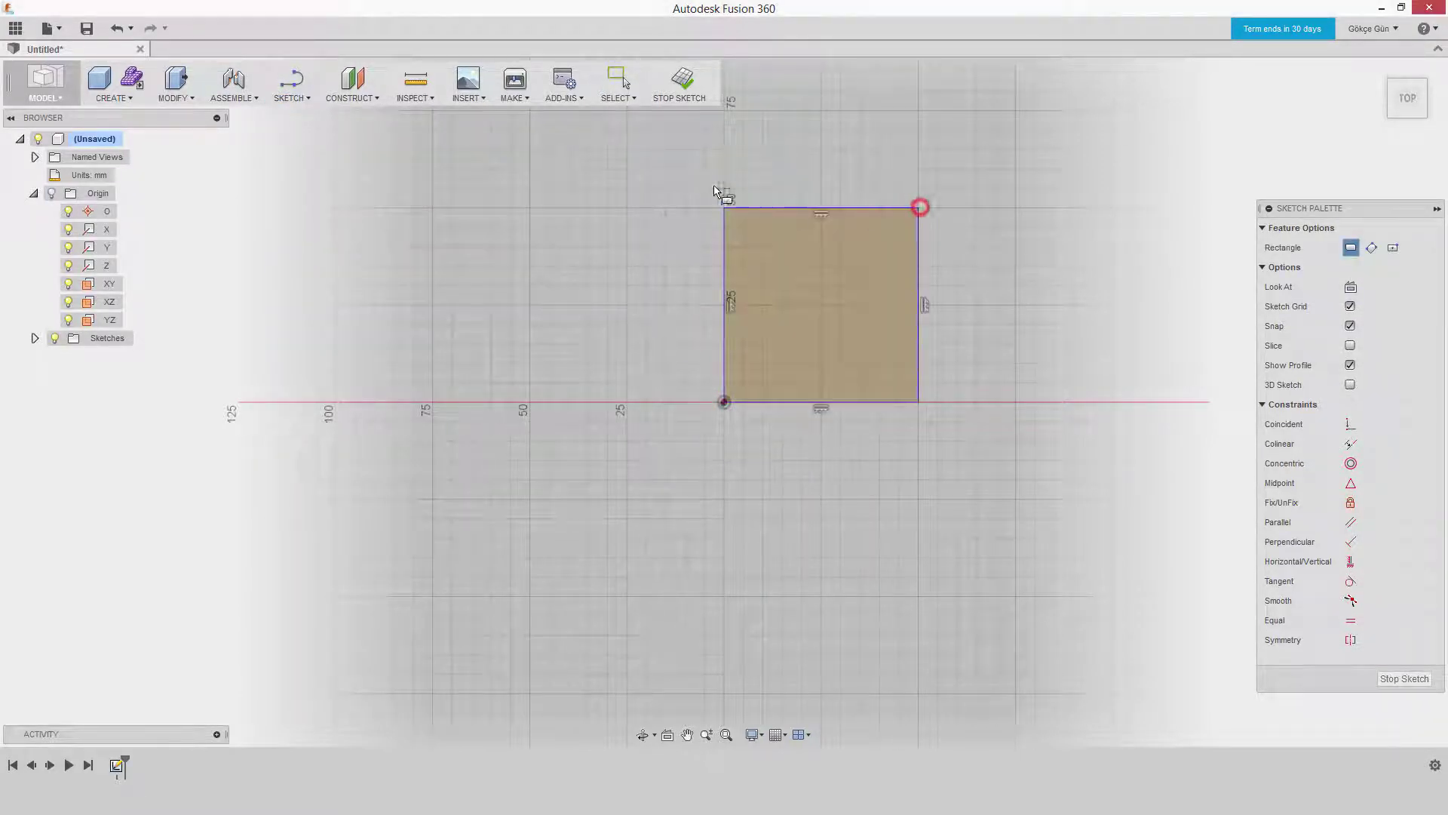
{"action": "right_click", "coordinate": [938, 144]}
{"action": "left_click", "coordinate": [1006, 135]}
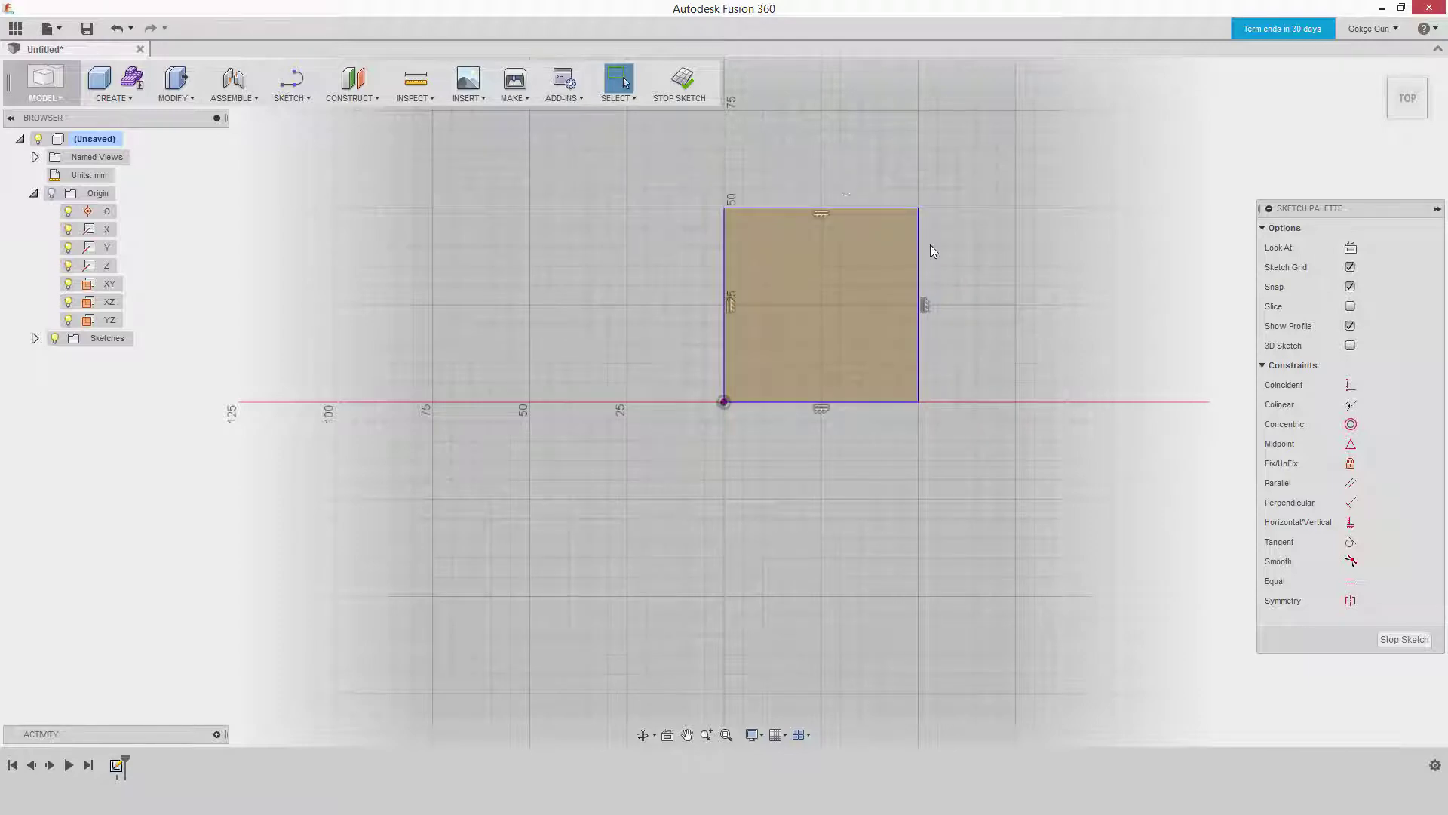
- Drag the square's right edge outward to about 55 mm wide
{"action": "mouse_move", "coordinate": [921, 248]}
{"action": "left_mouse_down"}
{"action": "mouse_move", "coordinate": [907, 259]}
{"action": "mouse_move", "coordinate": [947, 247]}
{"action": "left_mouse_up"}
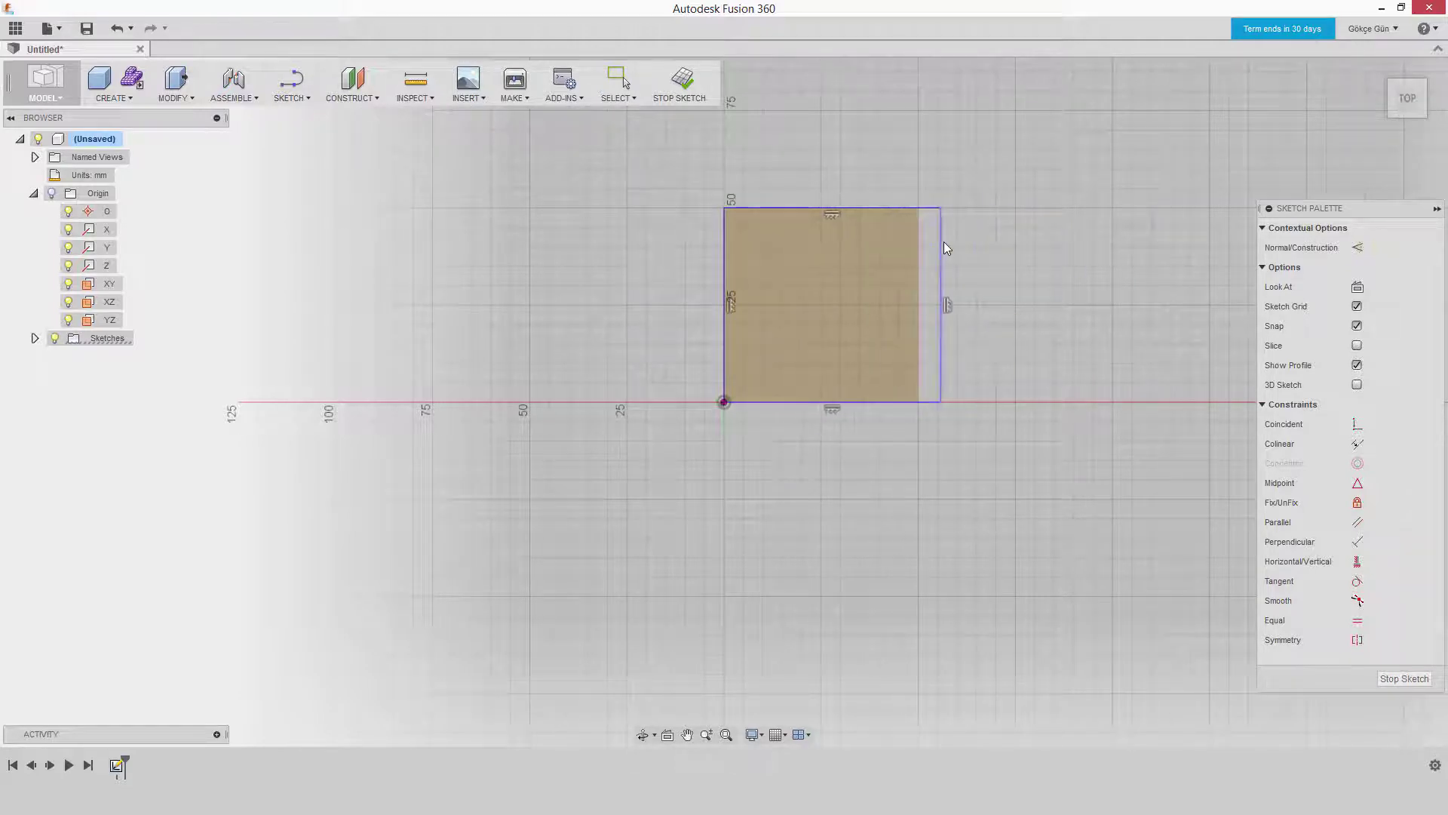
{"action": "left_click_drag", "start_coordinate": [944, 247], "coordinate": [959, 238]}
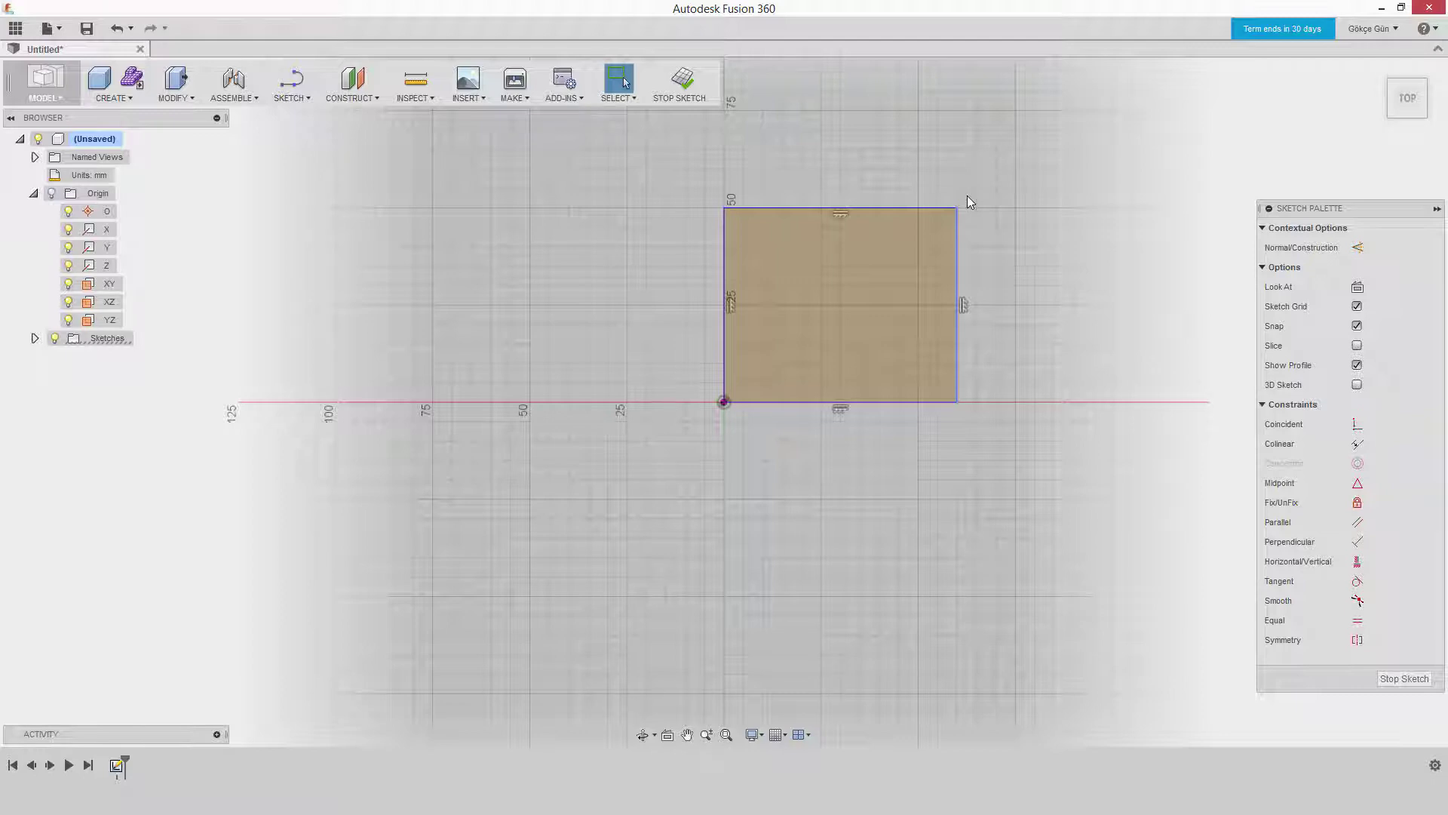
- Dimension the rectangle's right side at 50.00 mm tall
{"action": "left_click", "coordinate": [805, 197]}
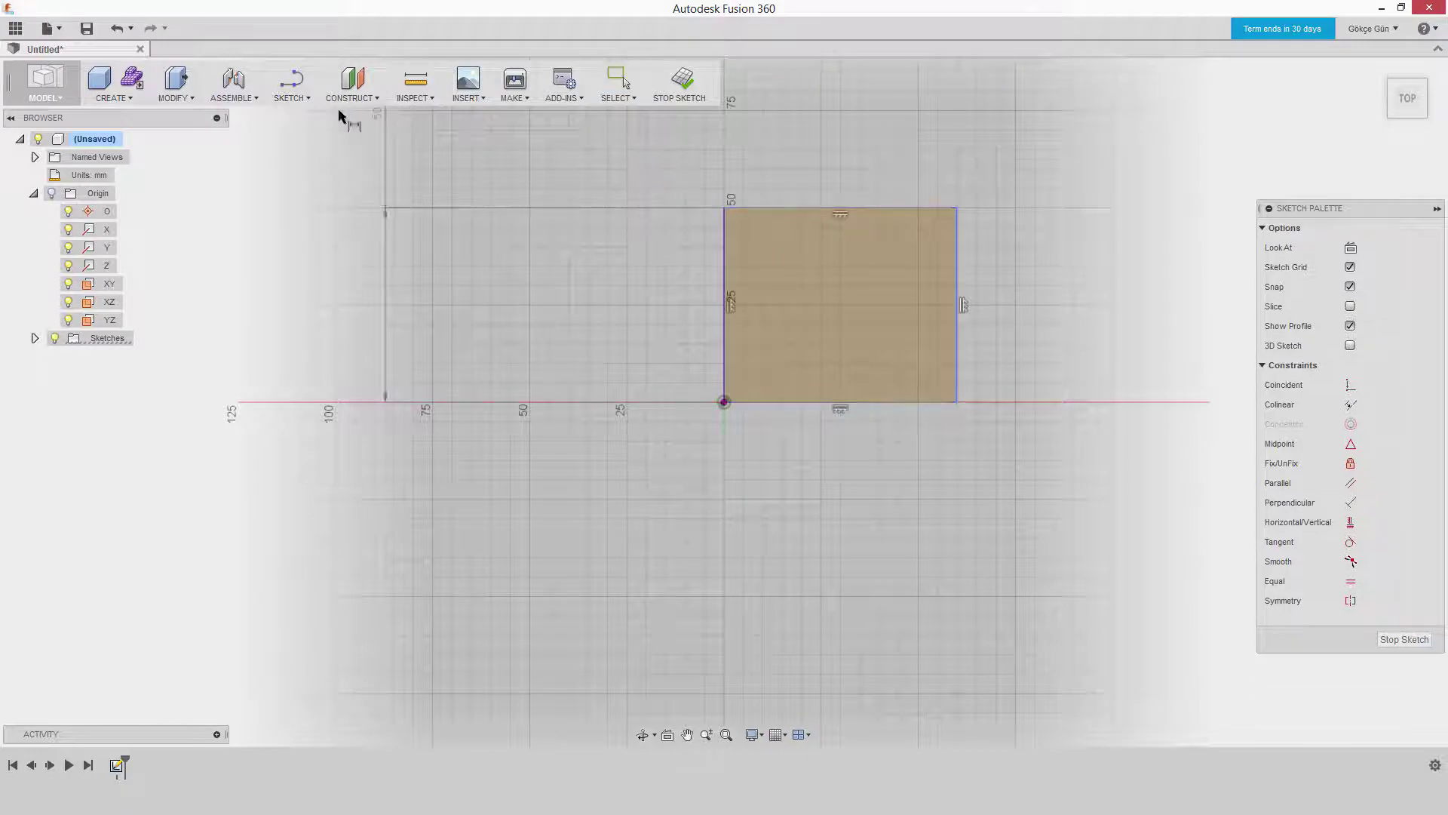
{"action": "left_click", "coordinate": [294, 98]}
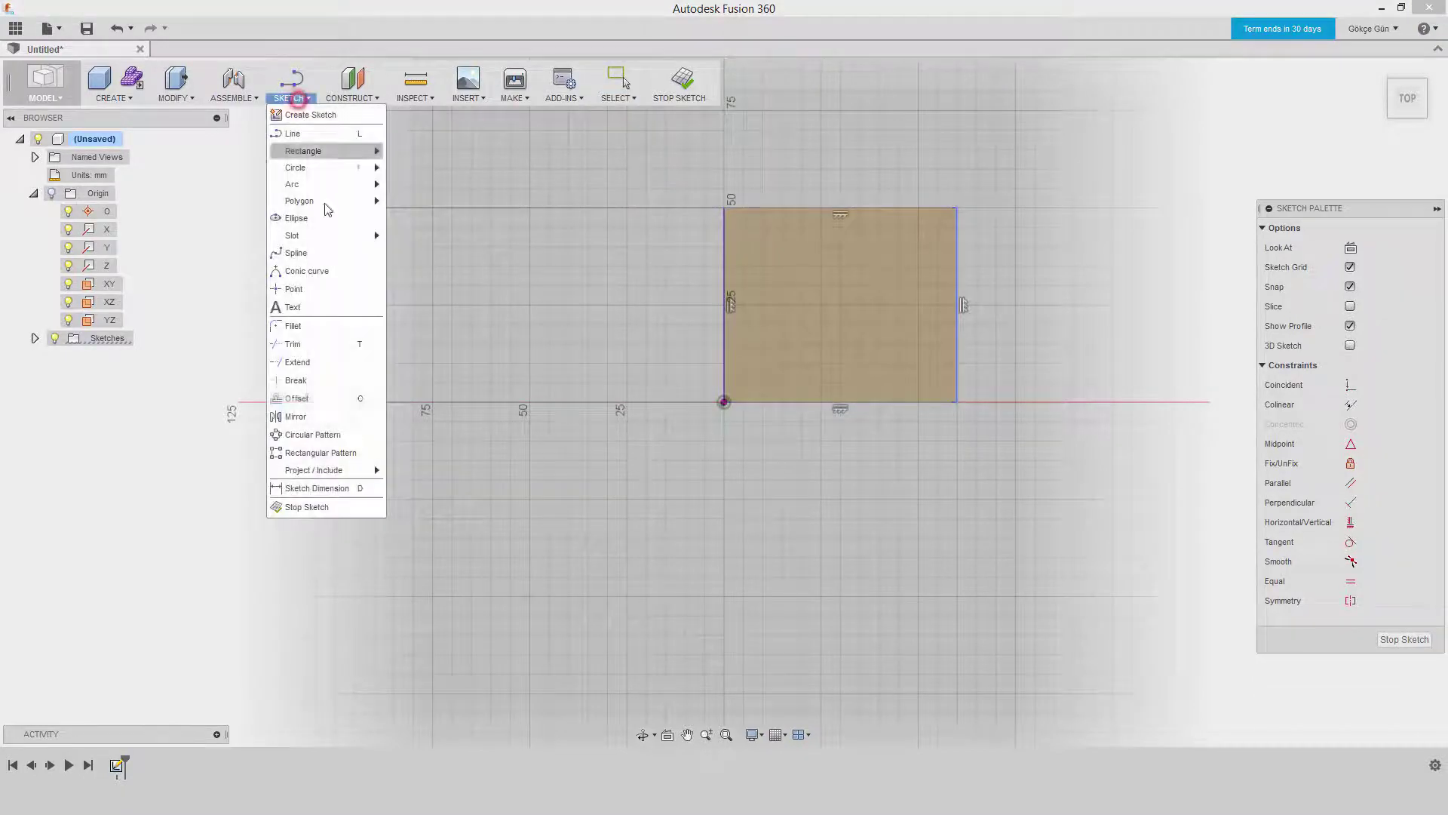
{"action": "left_click", "coordinate": [316, 488]}
{"action": "left_click", "coordinate": [956, 304]}
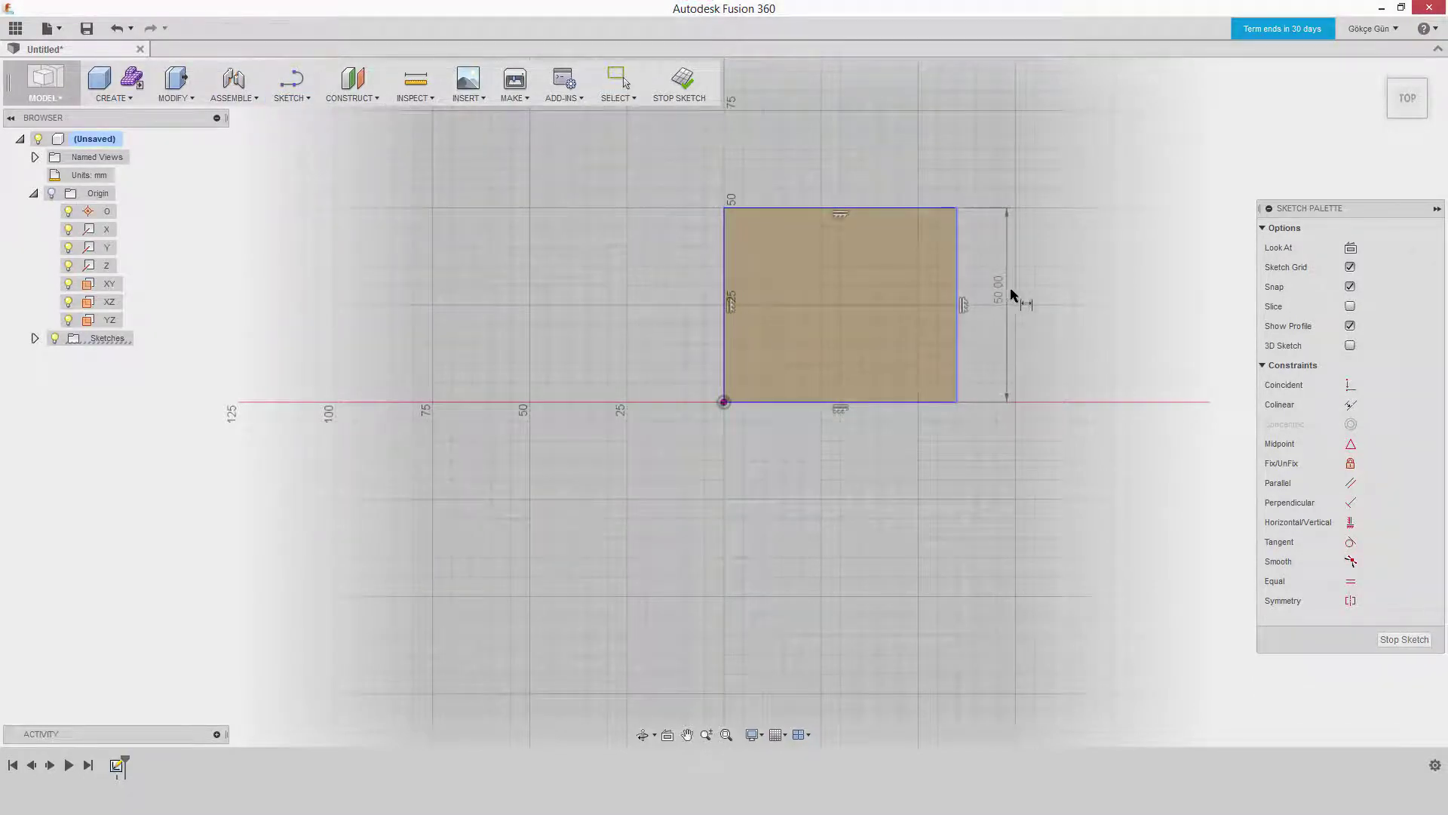
{"action": "left_click", "coordinate": [1011, 301]}
{"action": "key", "text": "Return"}
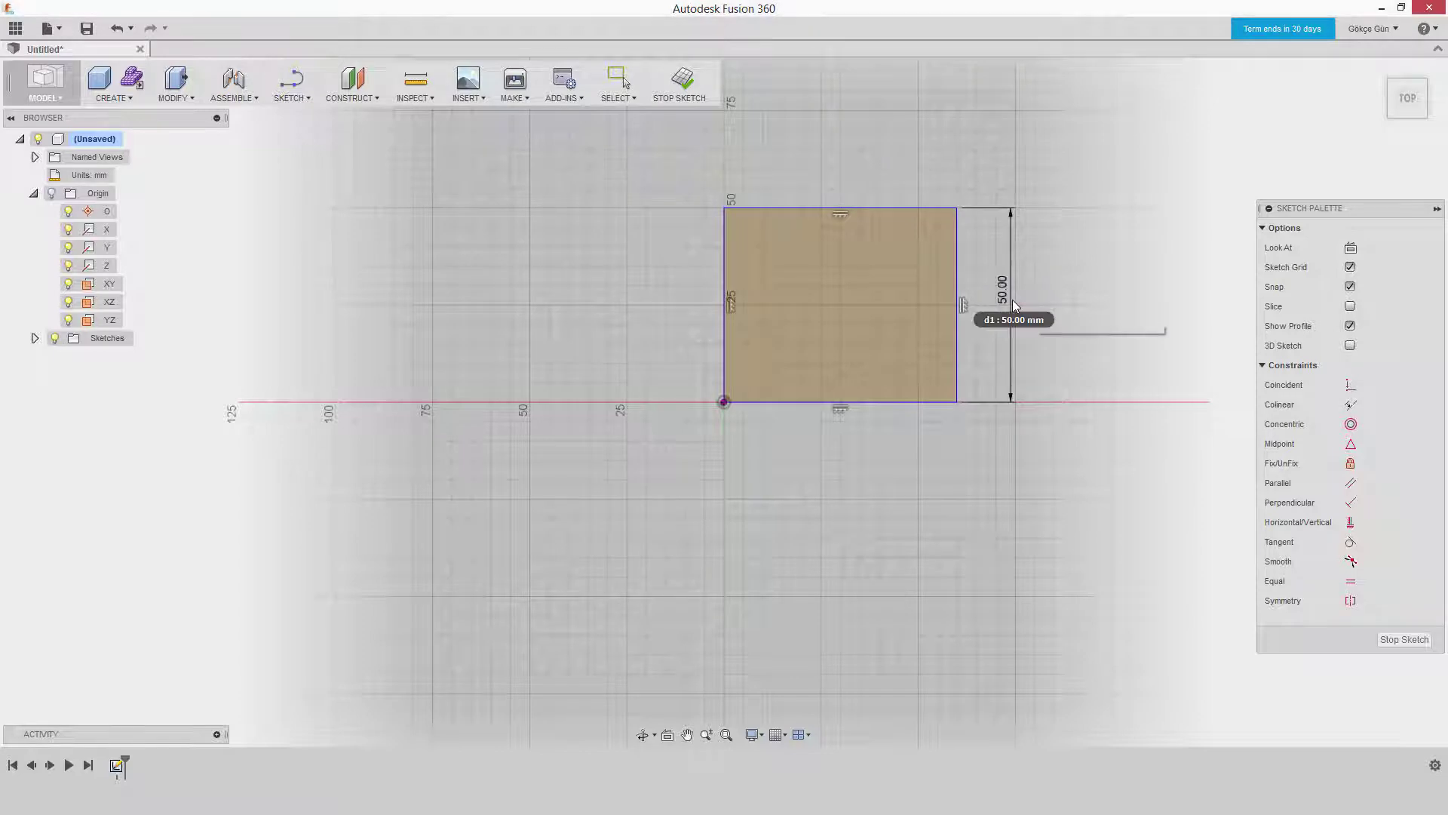
- Dimension the bottom edge to 75 mm wide and exit the dimension tool
{"action": "left_click", "coordinate": [888, 408]}
{"action": "left_click", "coordinate": [892, 486]}
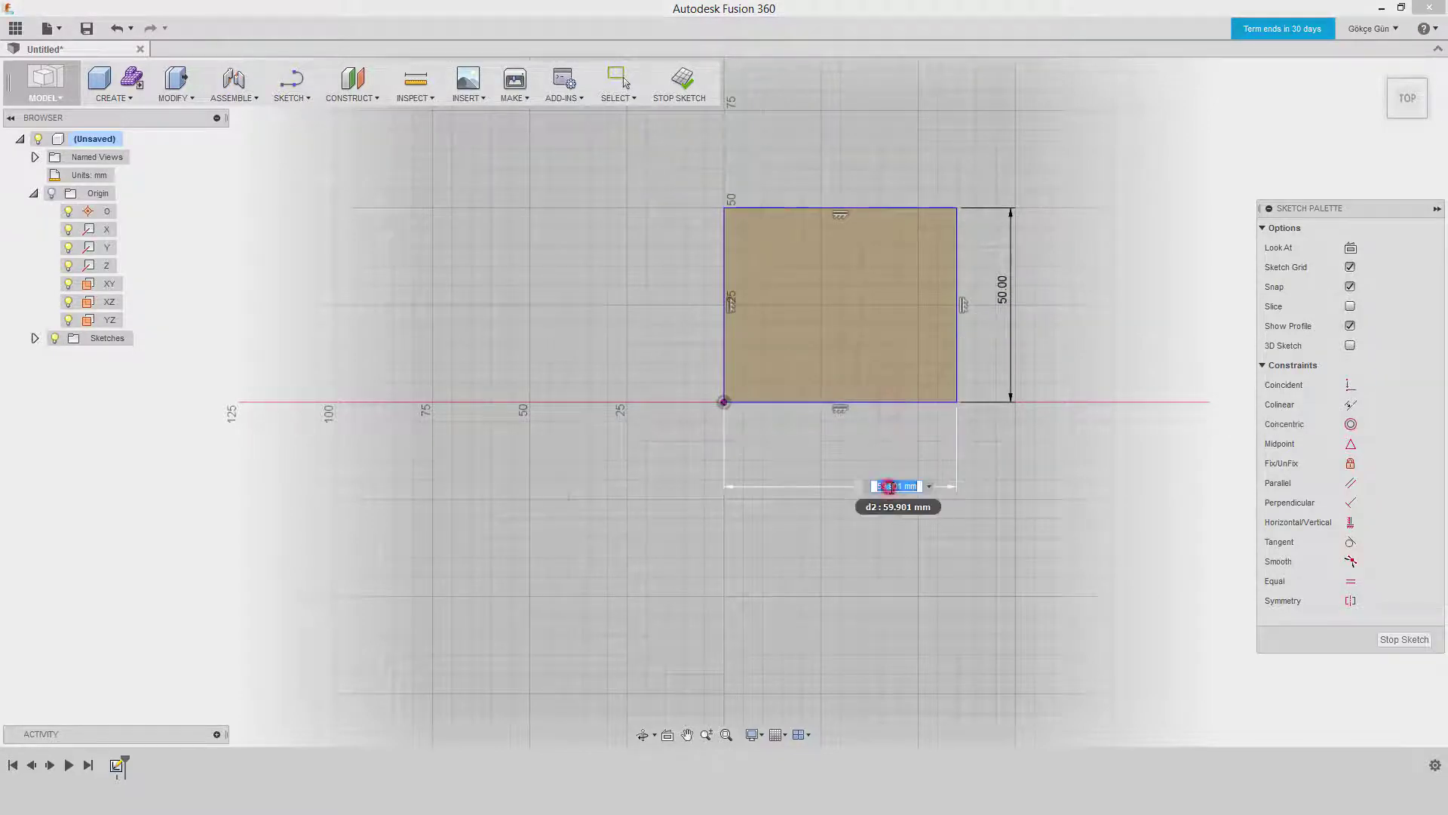
{"action": "type", "text": "75"}
{"action": "key", "text": "Return"}
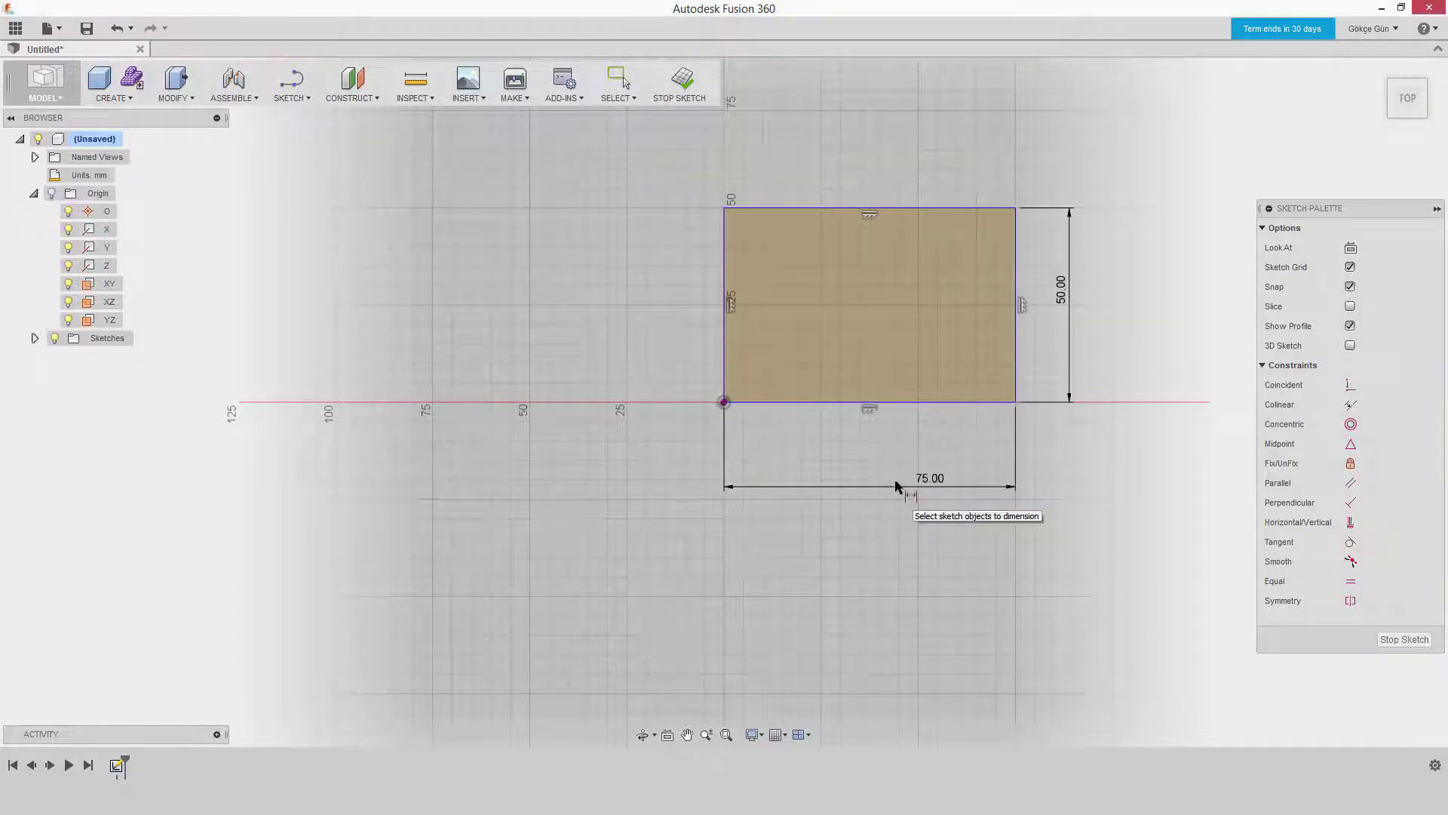
{"action": "right_click", "coordinate": [892, 128]}
{"action": "left_click", "coordinate": [839, 127]}
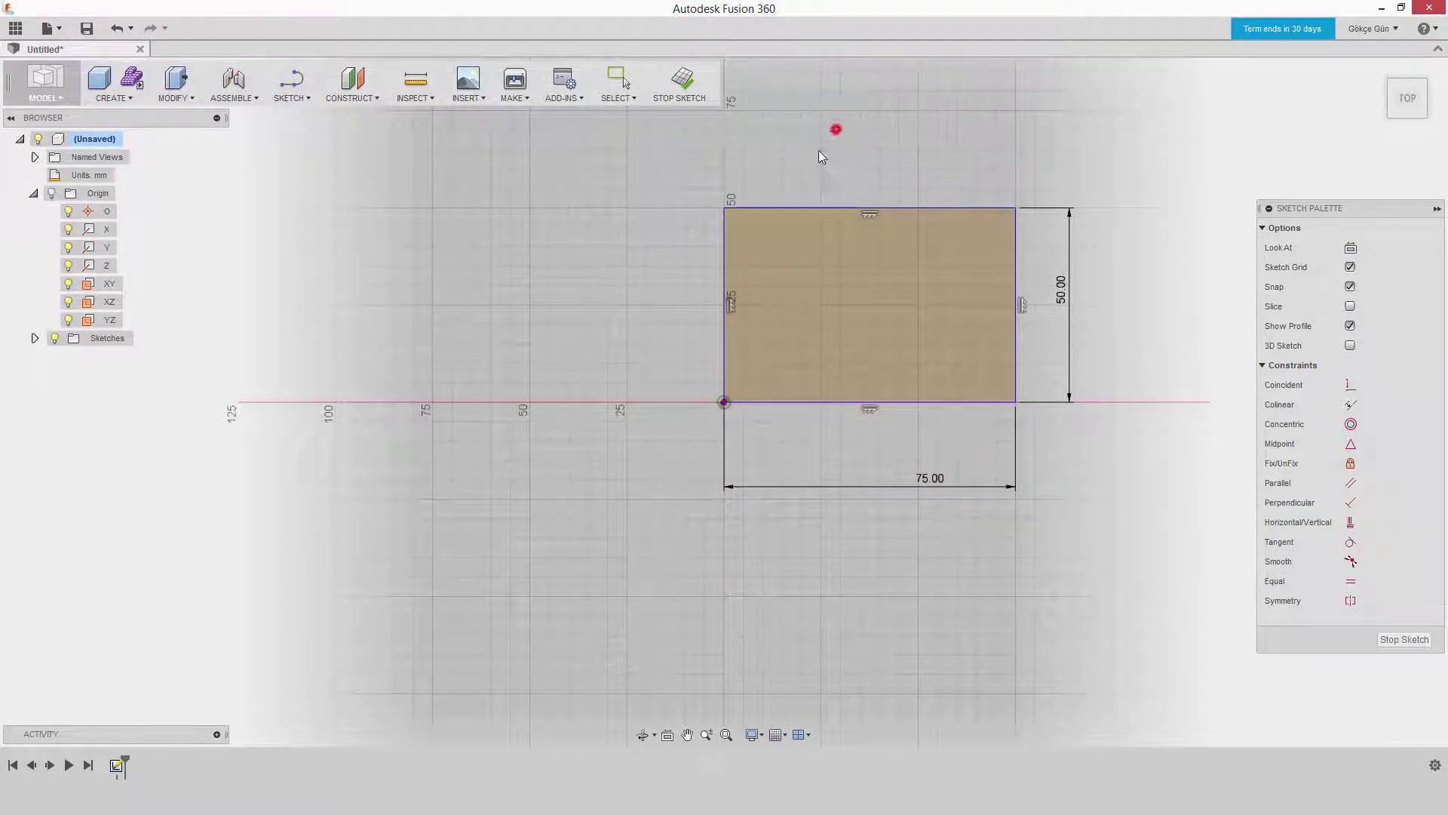
{"action": "left_click", "coordinate": [1016, 264]}
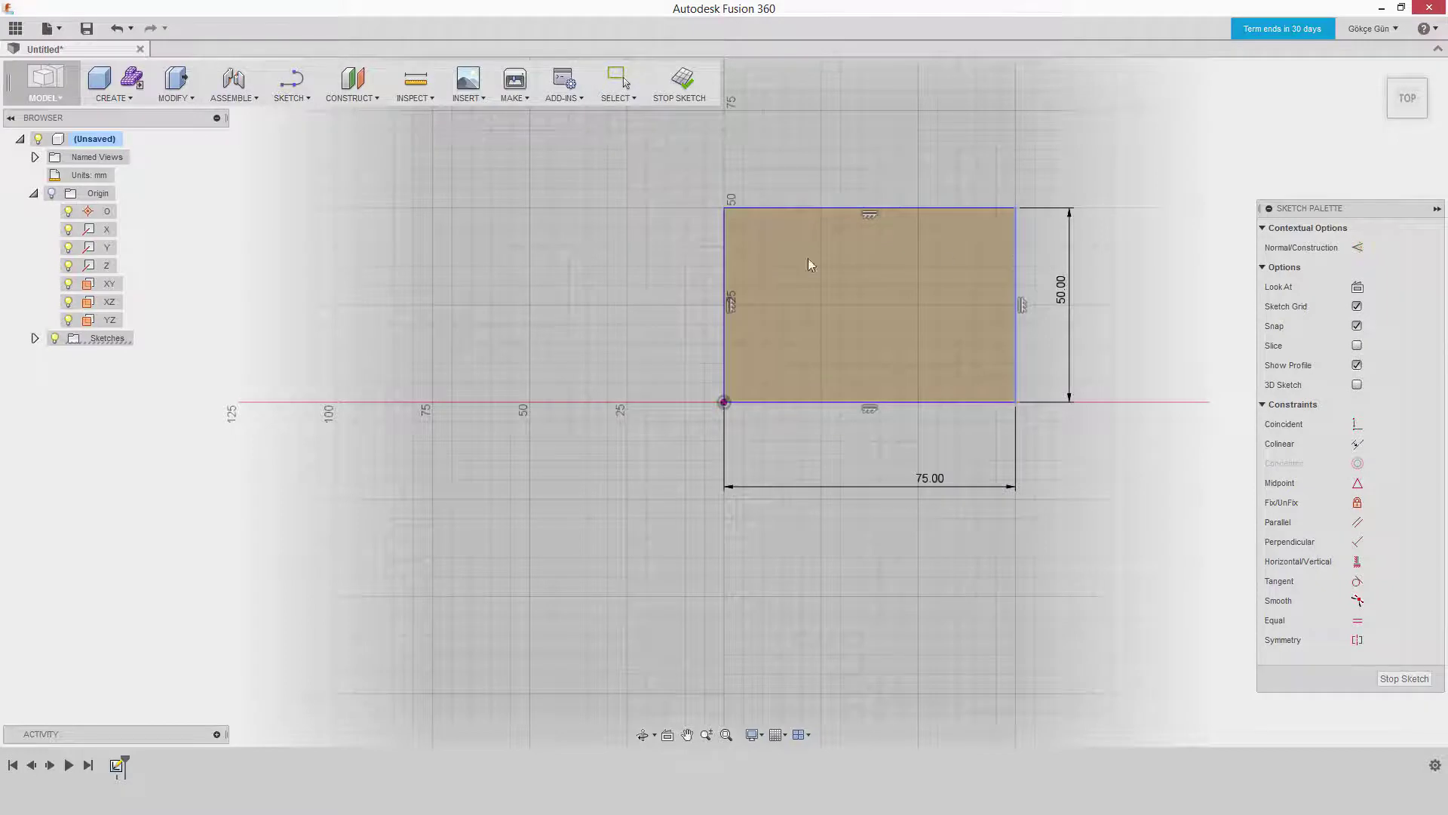
{"action": "key", "text": "Escape"}
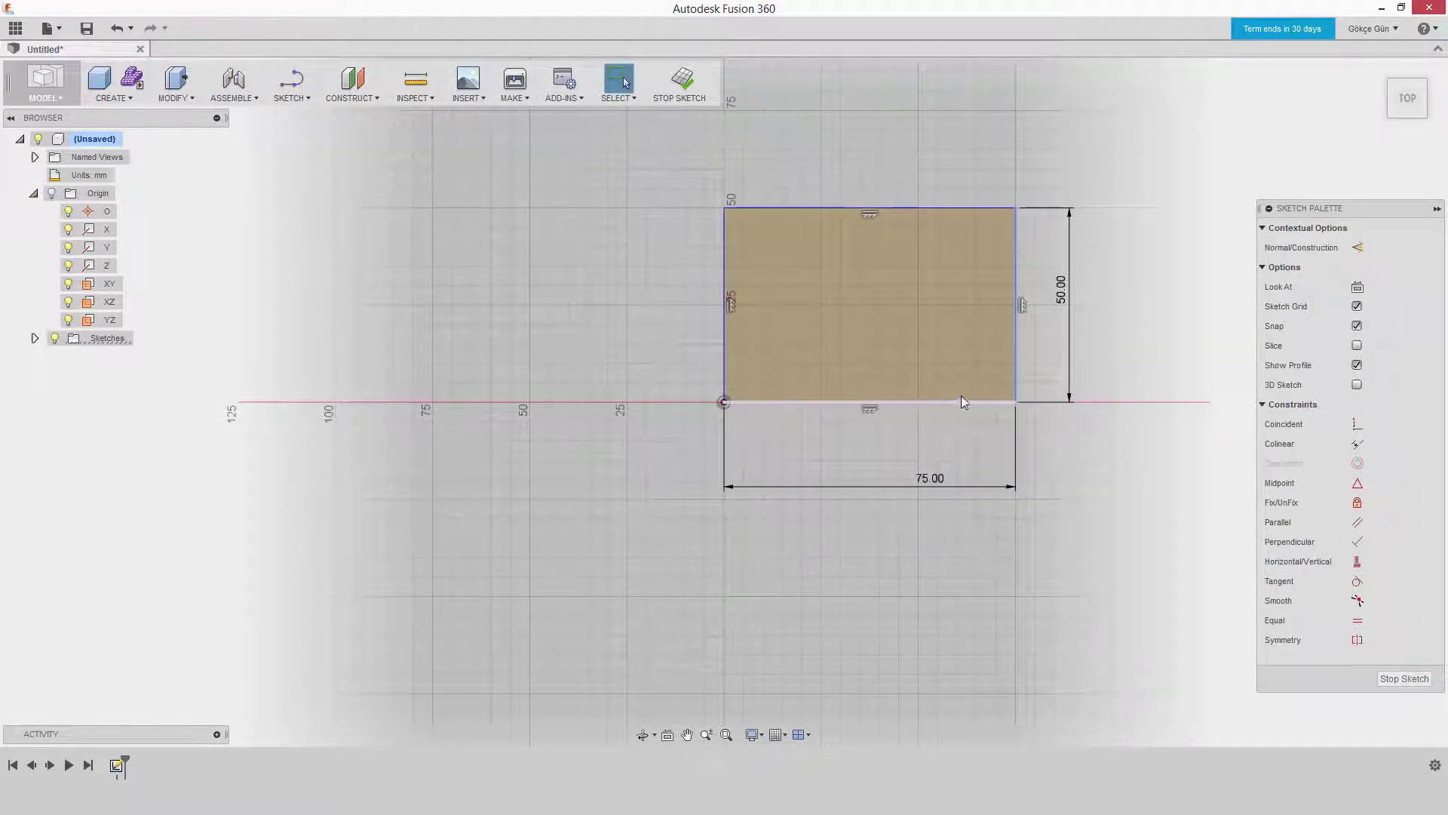
{"action": "key", "text": "Escape"}
{"action": "left_click", "coordinate": [1010, 283]}
{"action": "key", "text": "Escape"}
{"action": "left_click", "coordinate": [1009, 216]}
{"action": "key", "text": "Escape"}
{"action": "left_click", "coordinate": [723, 211]}
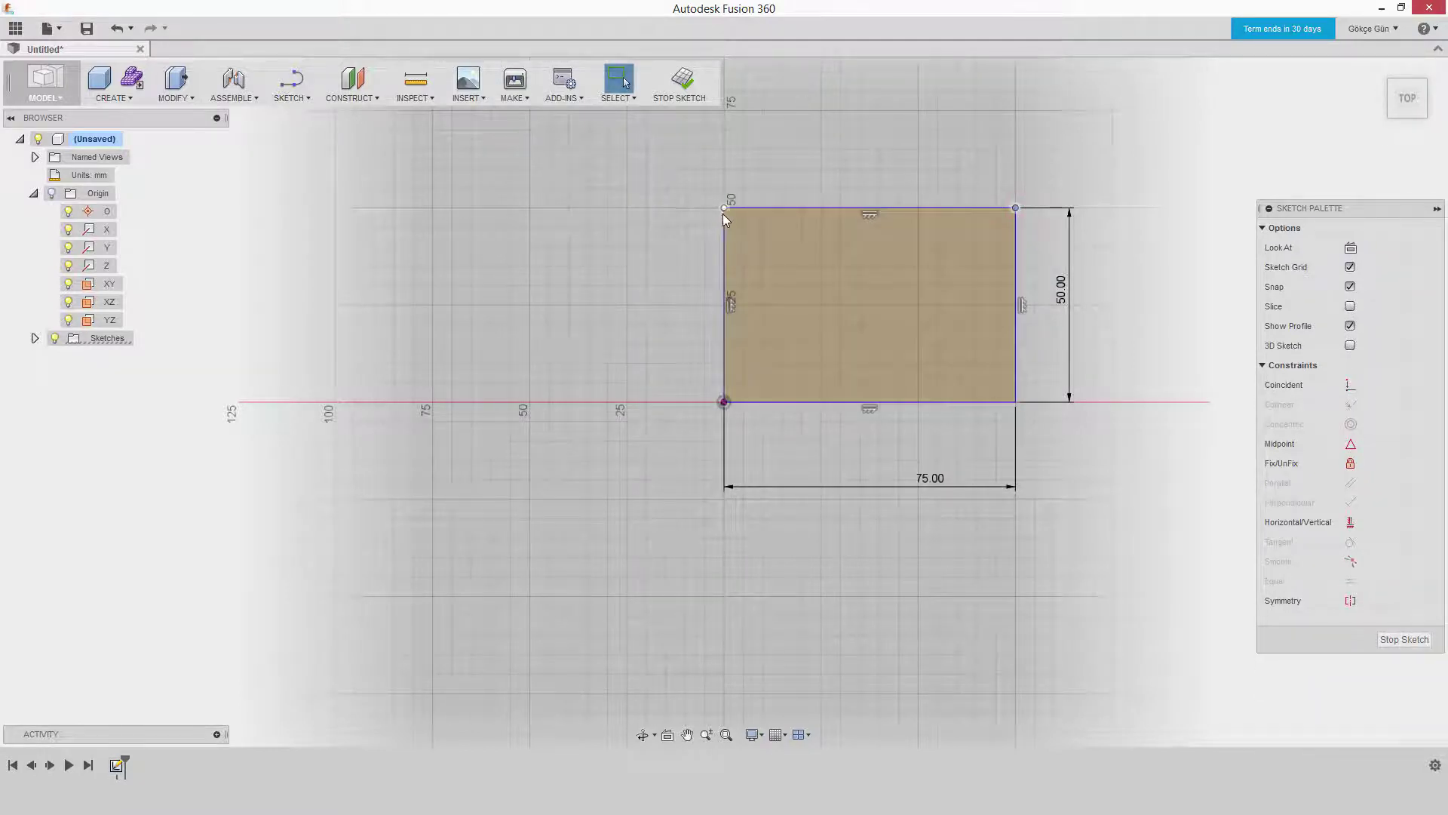
{"action": "key", "text": "Escape"}
- Draw a second 2-point rectangle above the first one
{"action": "scroll", "coordinate": [863, 242], "scroll_direction": "down", "scroll_amount": 2}
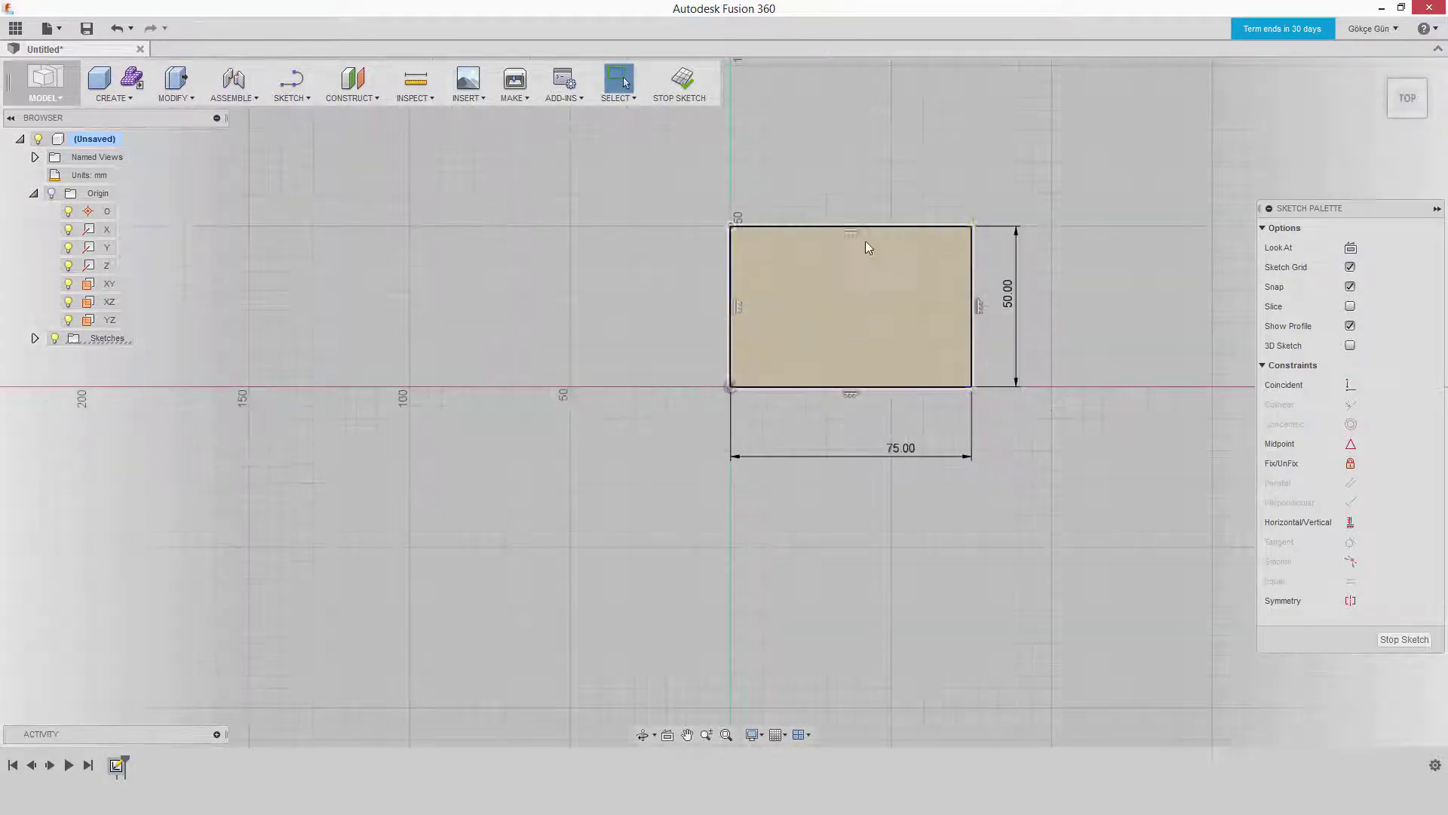
{"action": "middle_click_drag", "start_coordinate": [863, 242], "coordinate": [860, 413]}
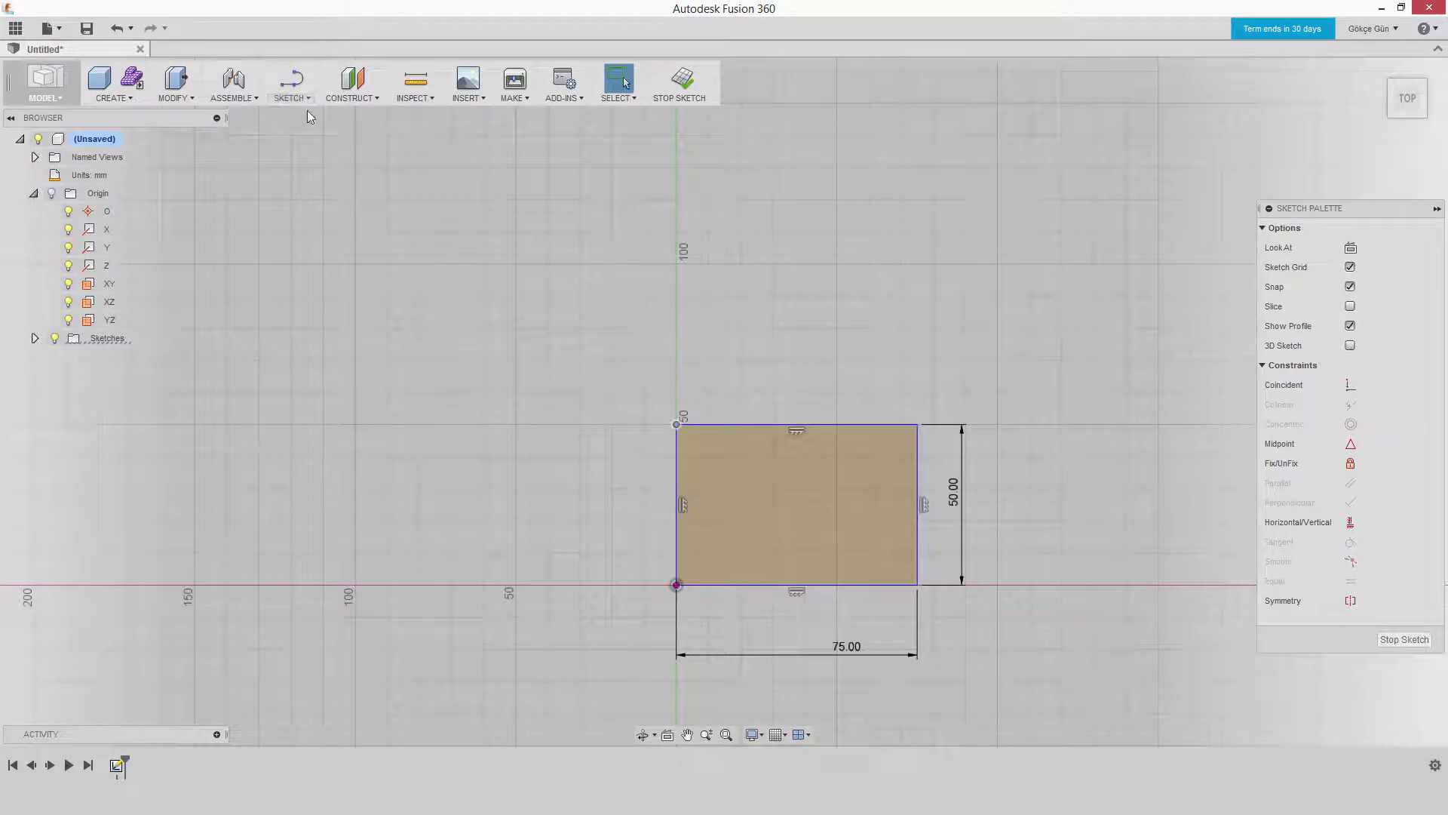
{"action": "left_click", "coordinate": [293, 97]}
{"action": "left_click", "coordinate": [409, 154]}
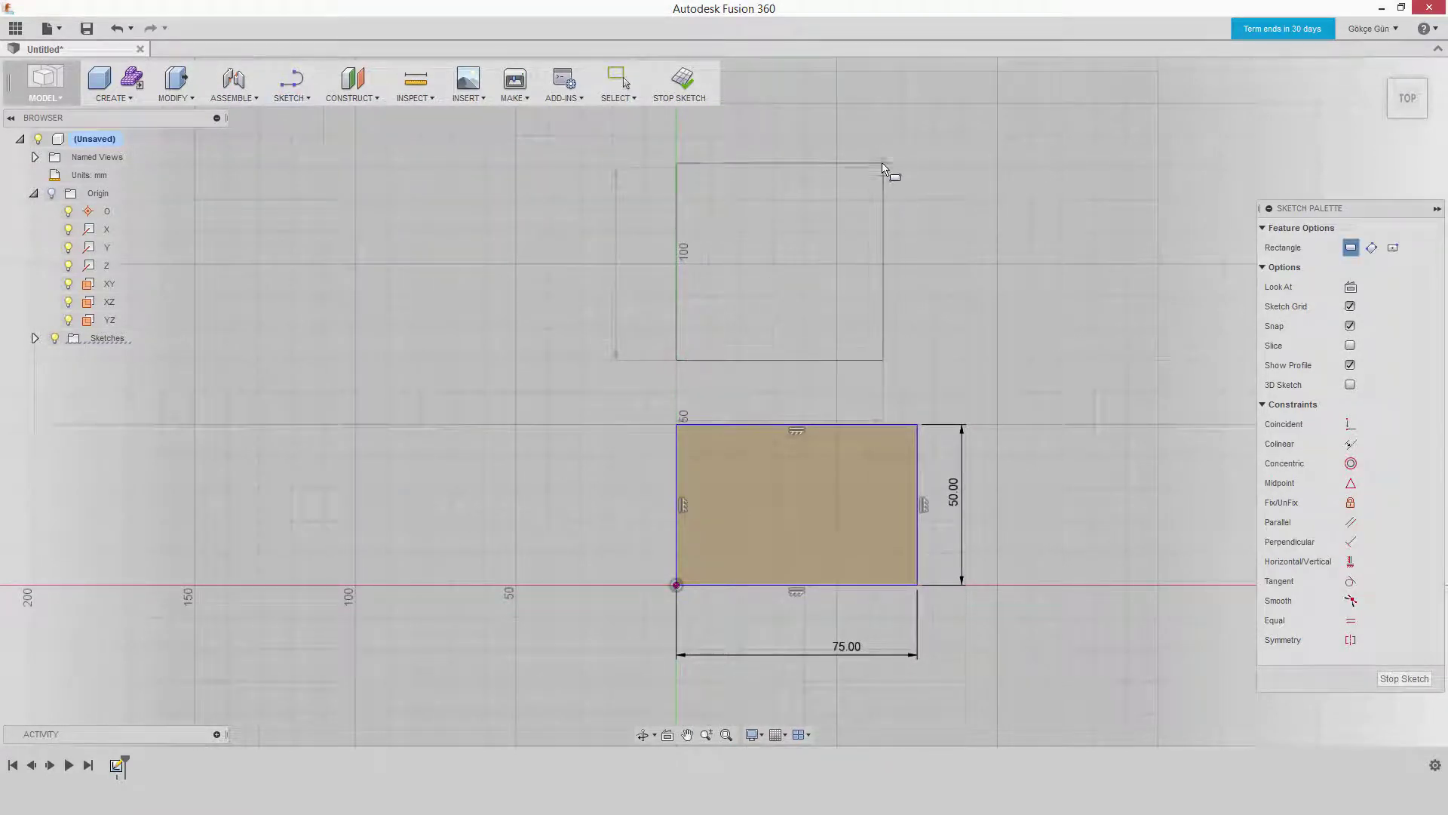
{"action": "left_click", "coordinate": [901, 170]}
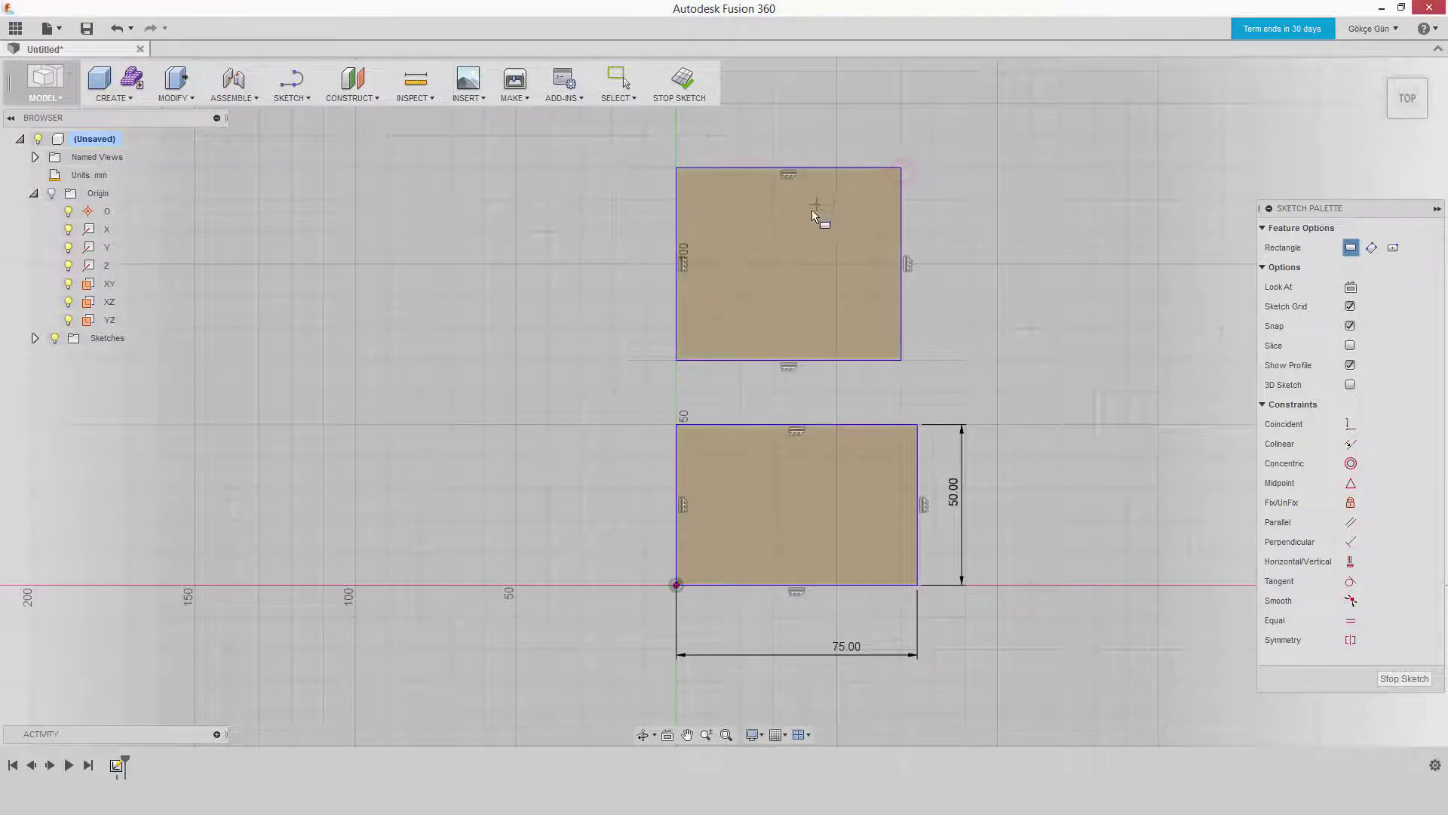
{"action": "key", "text": "d"}
{"action": "left_click", "coordinate": [809, 360]}
- Dimension the upper rectangle 75 mm wide and 50 mm tall
{"action": "left_click", "coordinate": [812, 385]}
{"action": "type", "text": "75"}
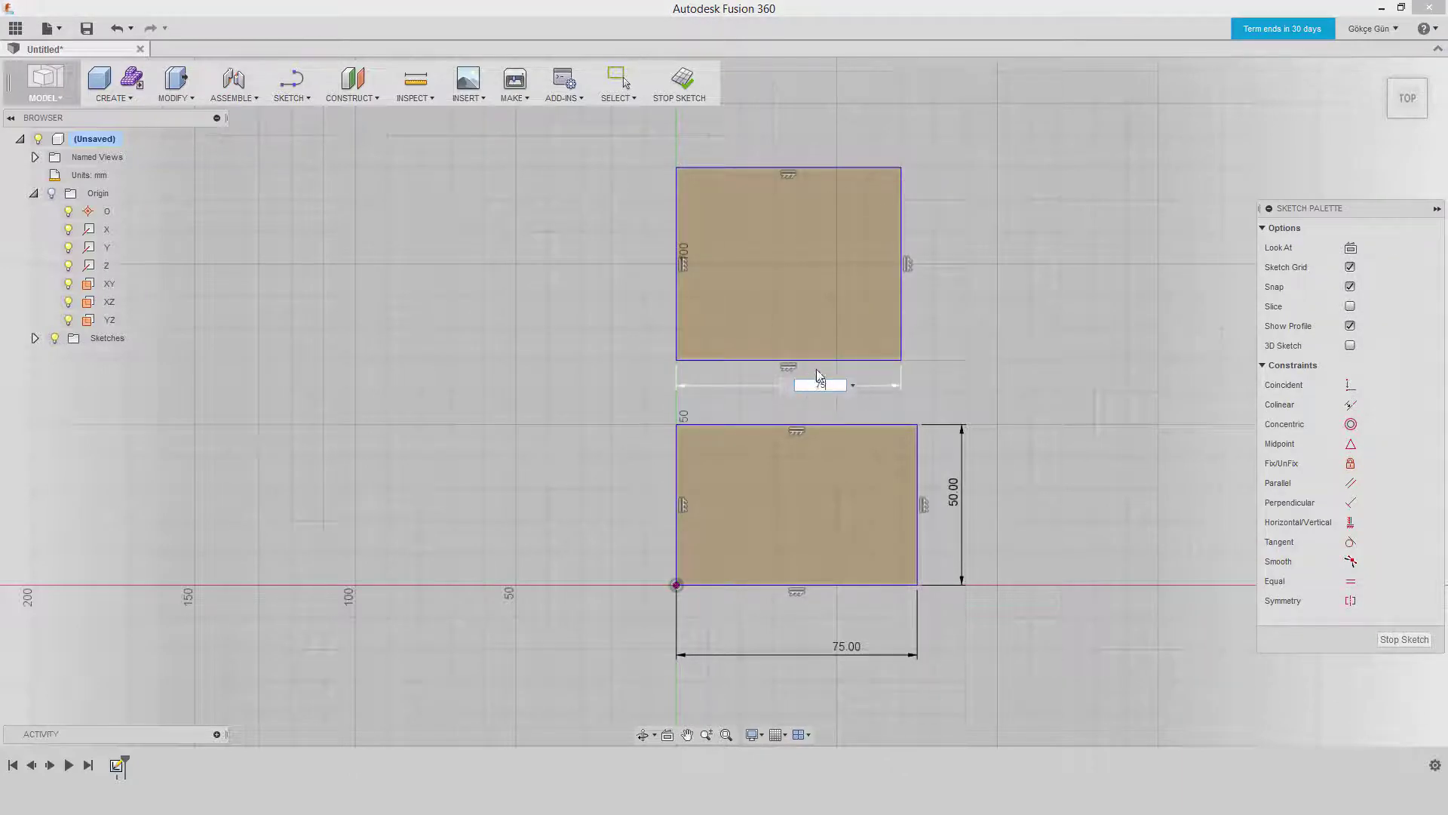
{"action": "key", "text": "Return"}
{"action": "left_click", "coordinate": [917, 301]}
{"action": "type", "text": "50"}
{"action": "key", "text": "Return"}
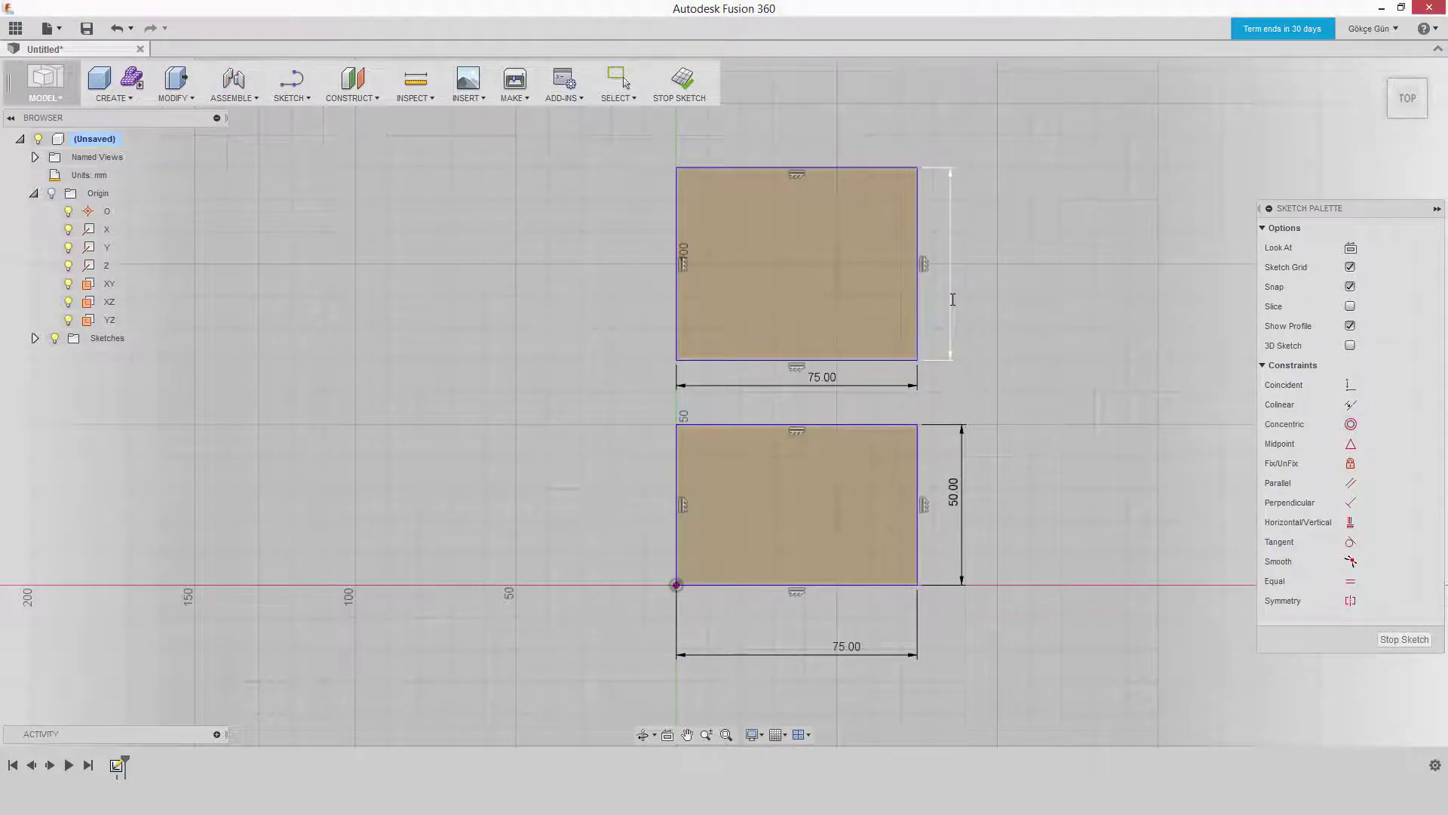
{"action": "right_click", "coordinate": [847, 162]}
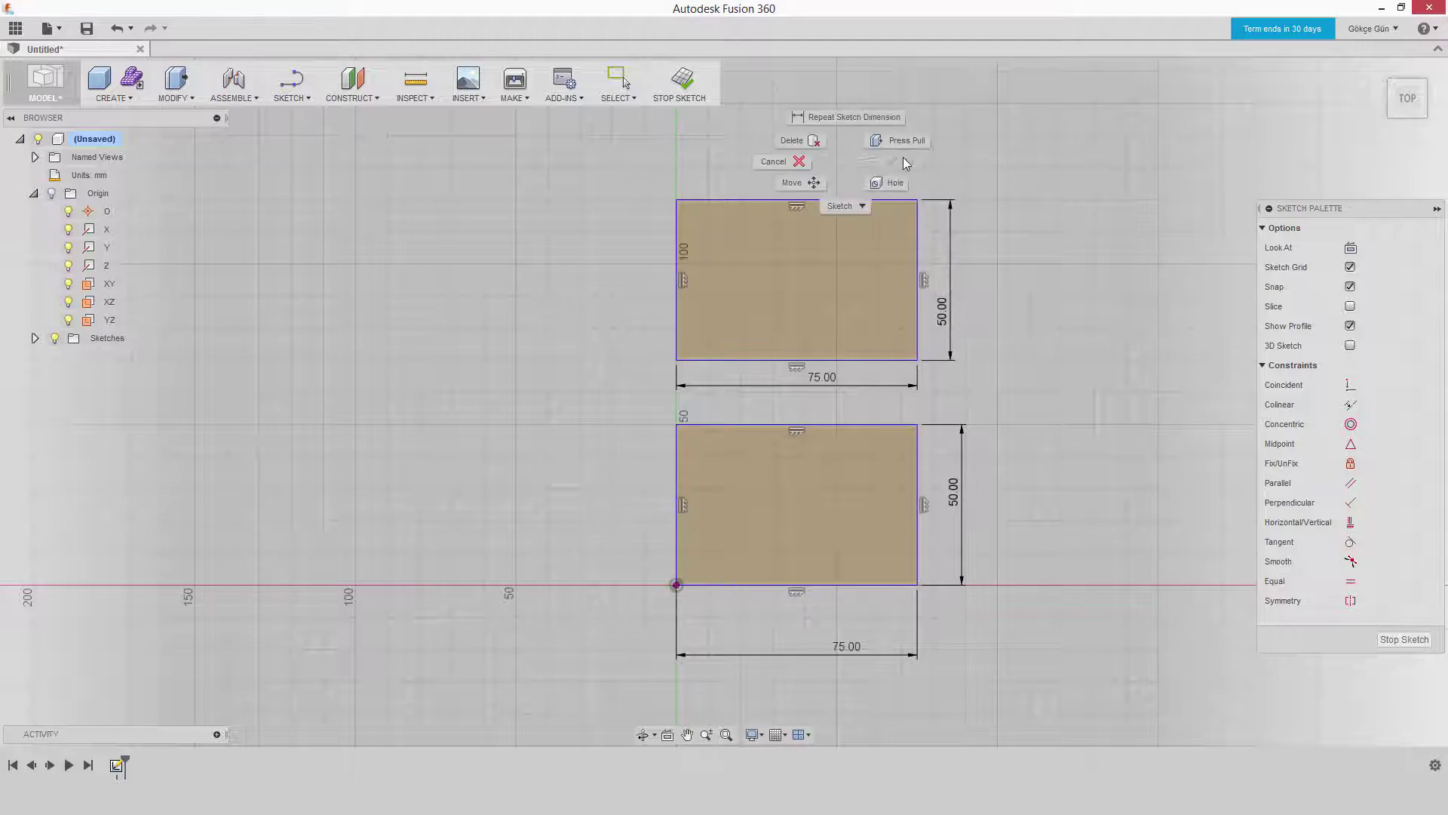
{"action": "left_click", "coordinate": [785, 160]}
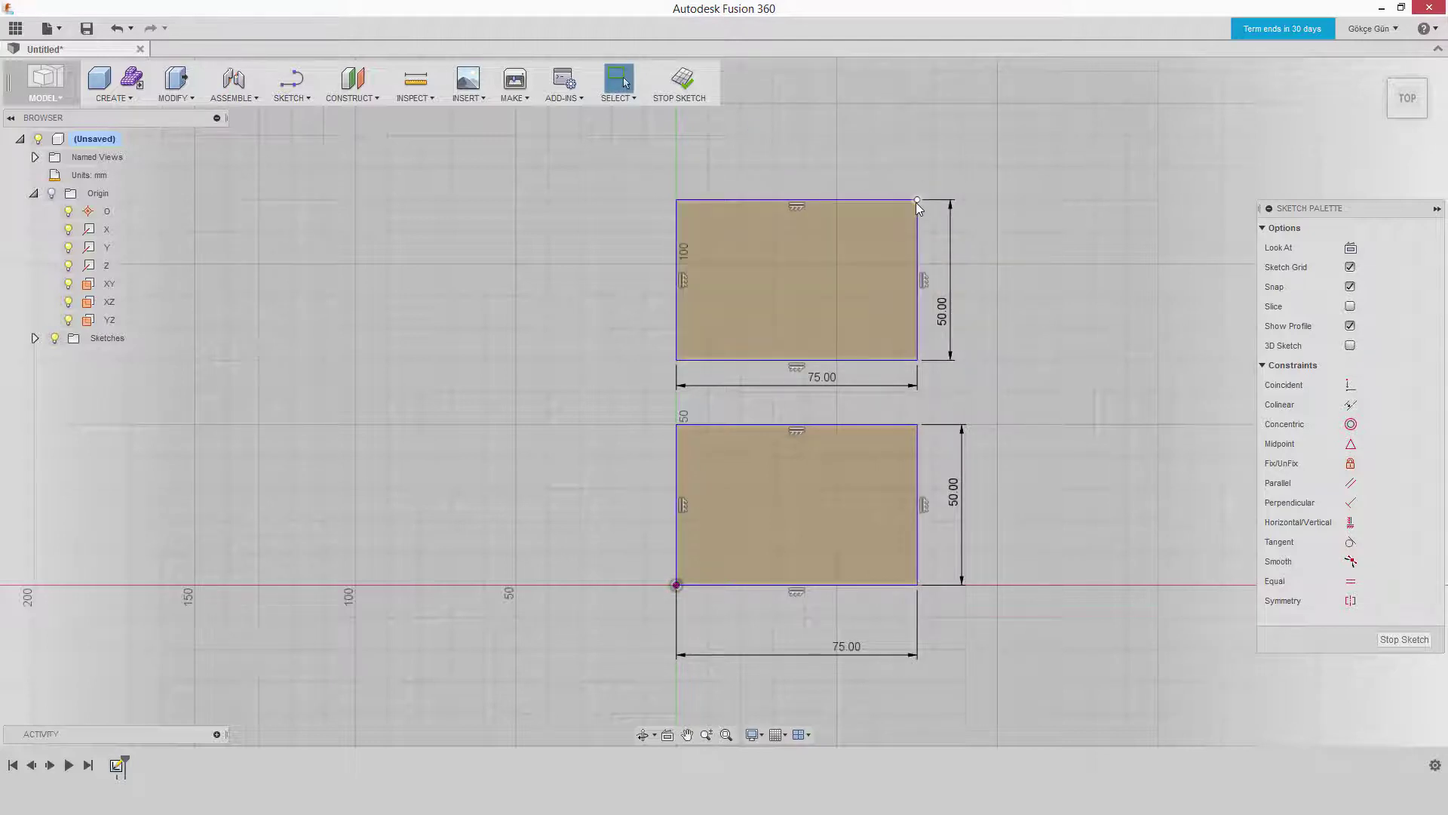
- Drag the top rectangle's top-right corner up and to the right, then deselect
{"action": "mouse_move", "coordinate": [917, 201]}
{"action": "left_mouse_down"}
{"action": "mouse_move", "coordinate": [1038, 184]}
{"action": "mouse_move", "coordinate": [912, 174]}
{"action": "left_mouse_up"}
{"action": "key", "text": "Escape"}
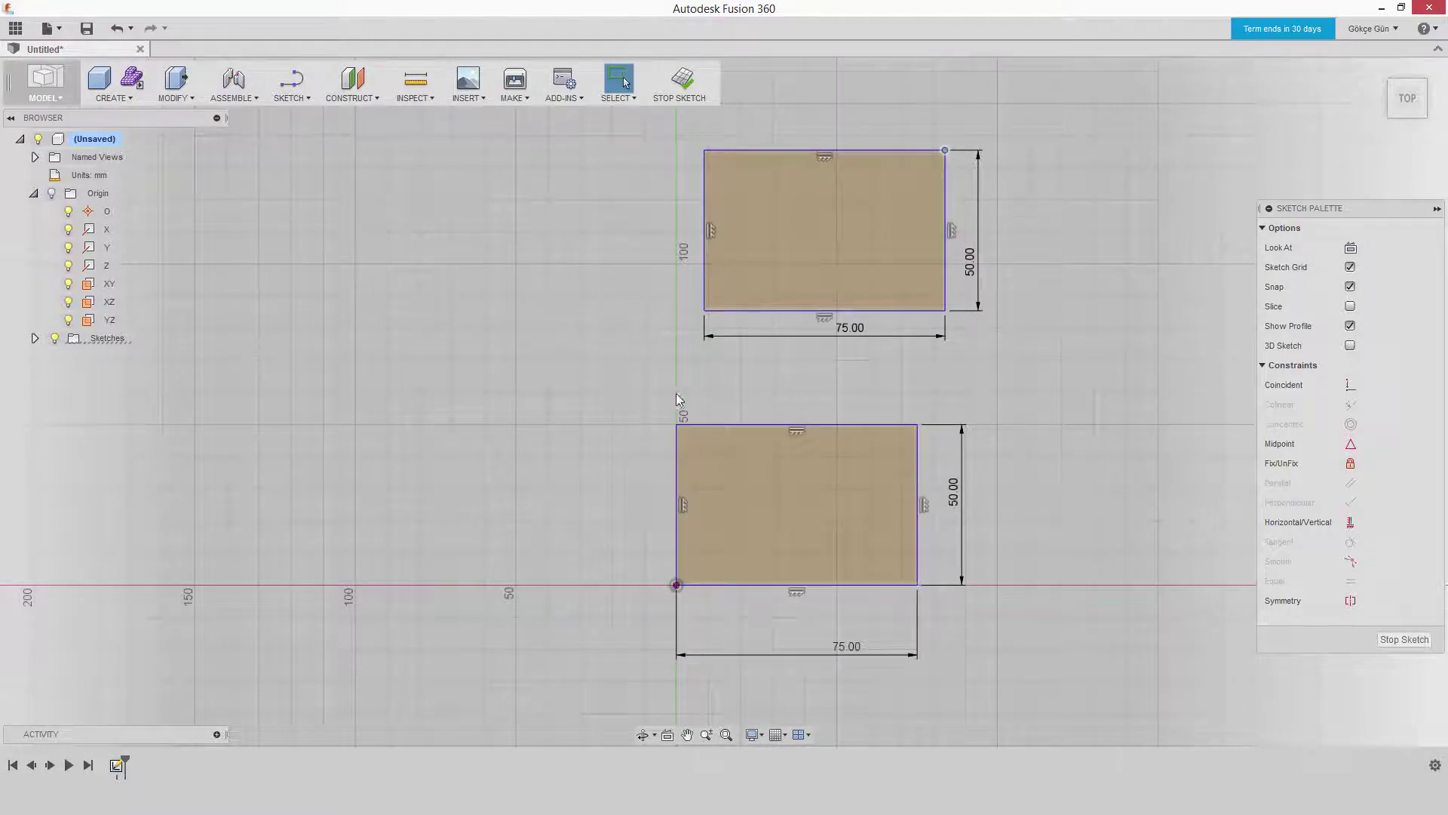
- Dimension the top rectangle's bottom edge 80 mm above the origin
{"action": "key", "text": "d"}
{"action": "left_click", "coordinate": [736, 310]}
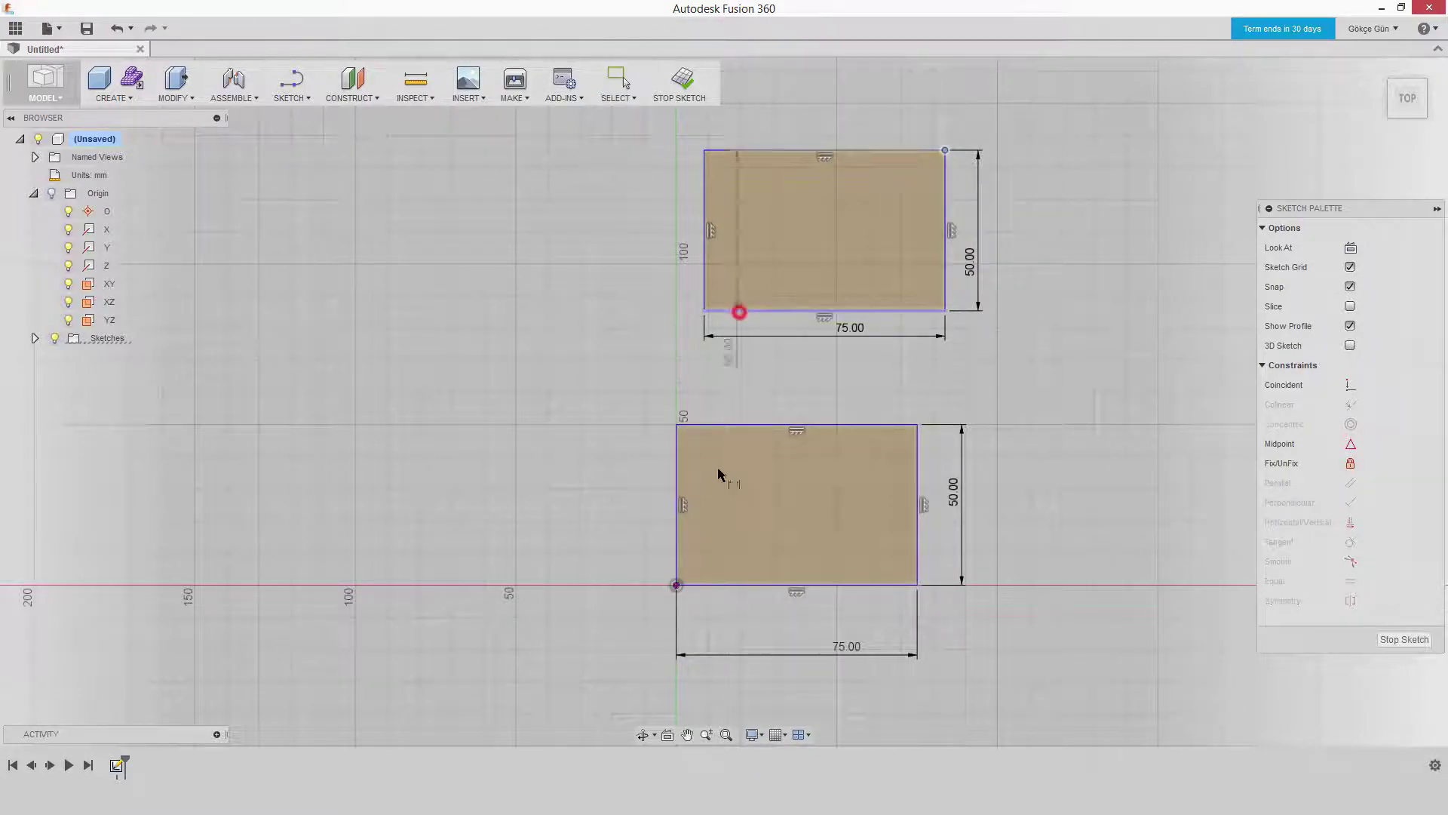
{"action": "left_click", "coordinate": [677, 586]}
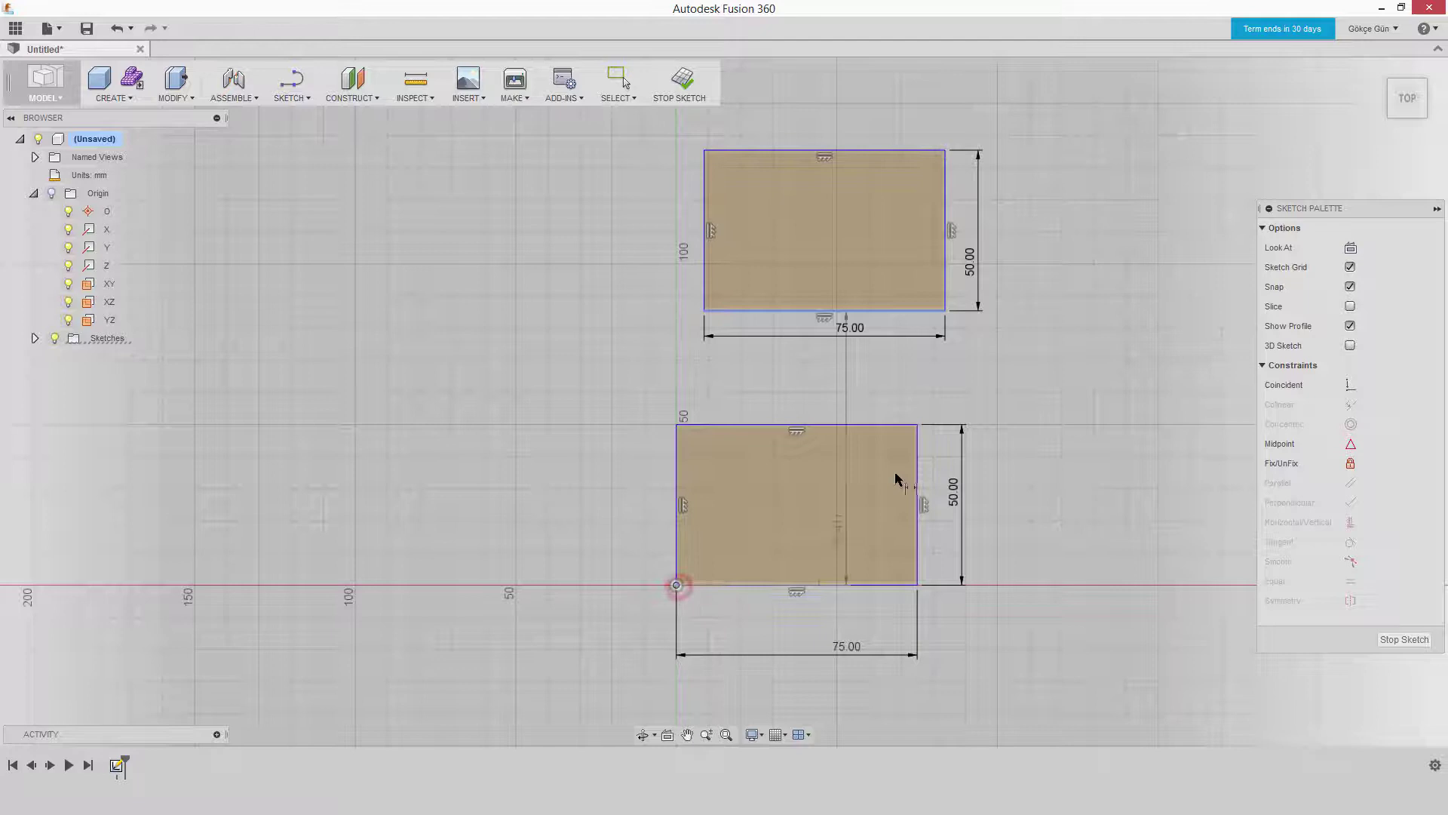
{"action": "left_click", "coordinate": [1072, 455]}
{"action": "type", "text": "80"}
{"action": "key", "text": "Return"}
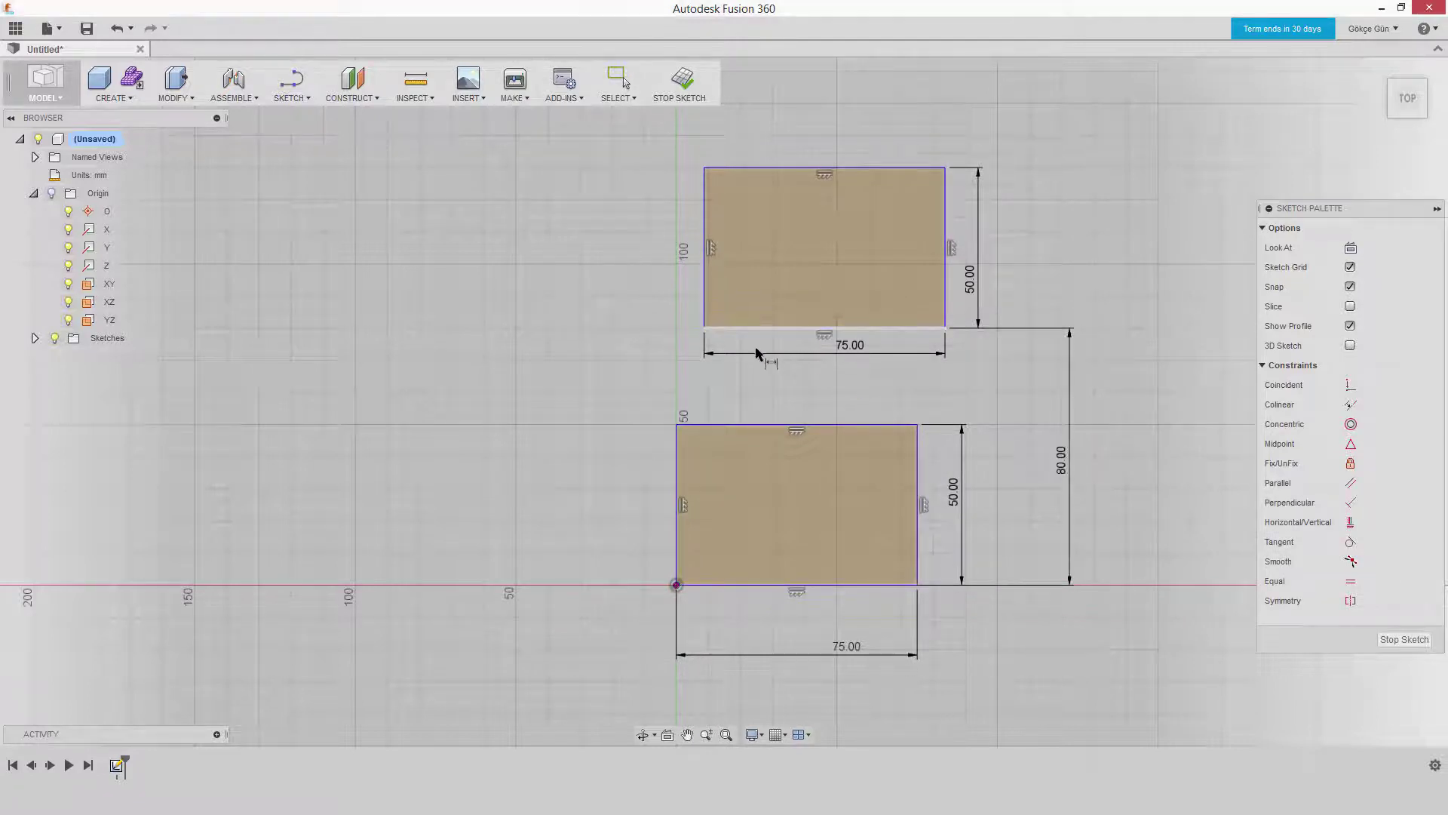
- Dimension the top rectangle's left edge 10 mm right of the origin
{"action": "left_click", "coordinate": [677, 584]}
{"action": "left_click", "coordinate": [688, 143]}
{"action": "type", "text": "10"}
{"action": "key", "text": "Return"}
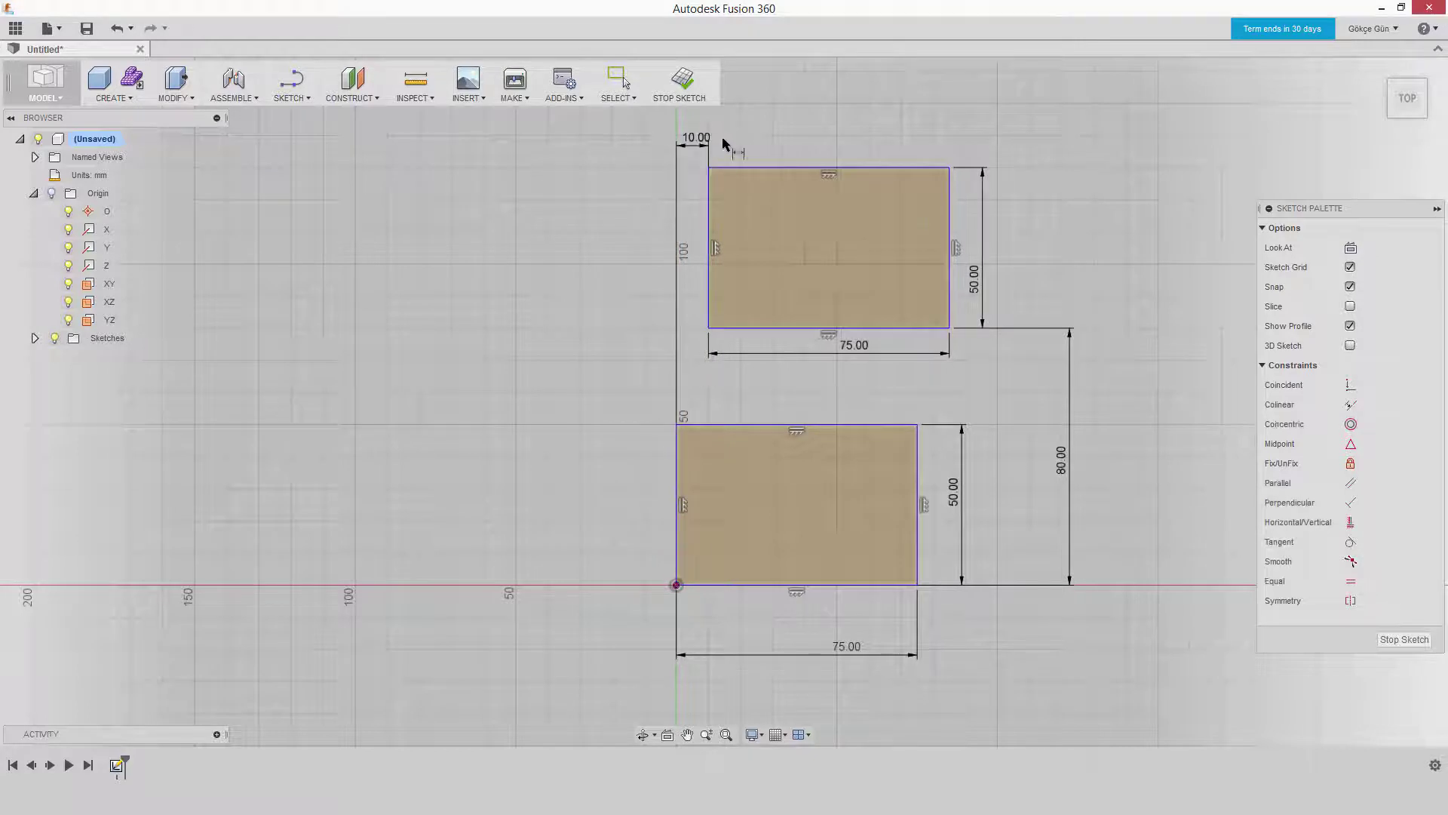
{"action": "right_click", "coordinate": [955, 147]}
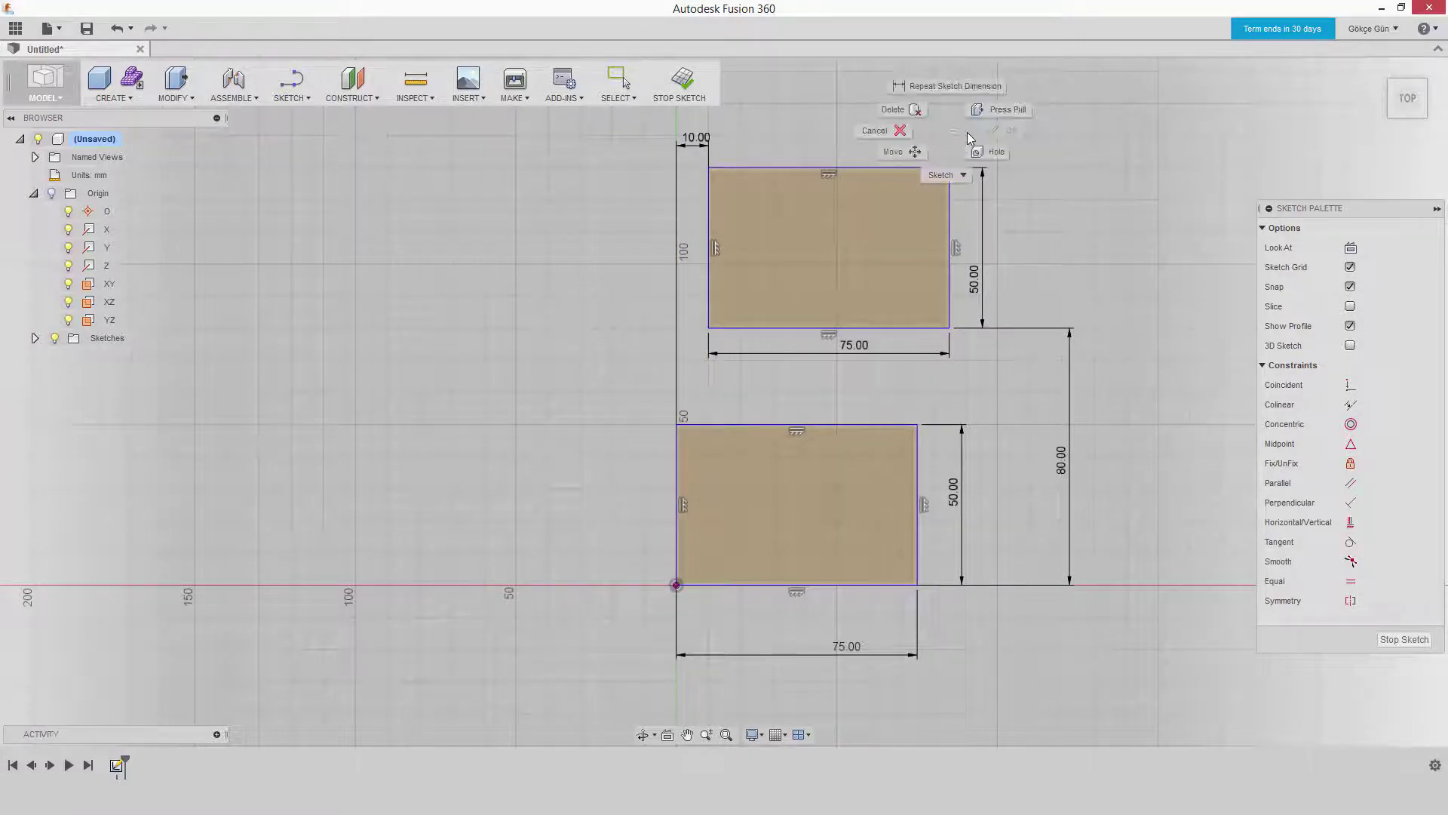
{"action": "left_click", "coordinate": [895, 136]}
{"action": "left_click", "coordinate": [949, 169]}
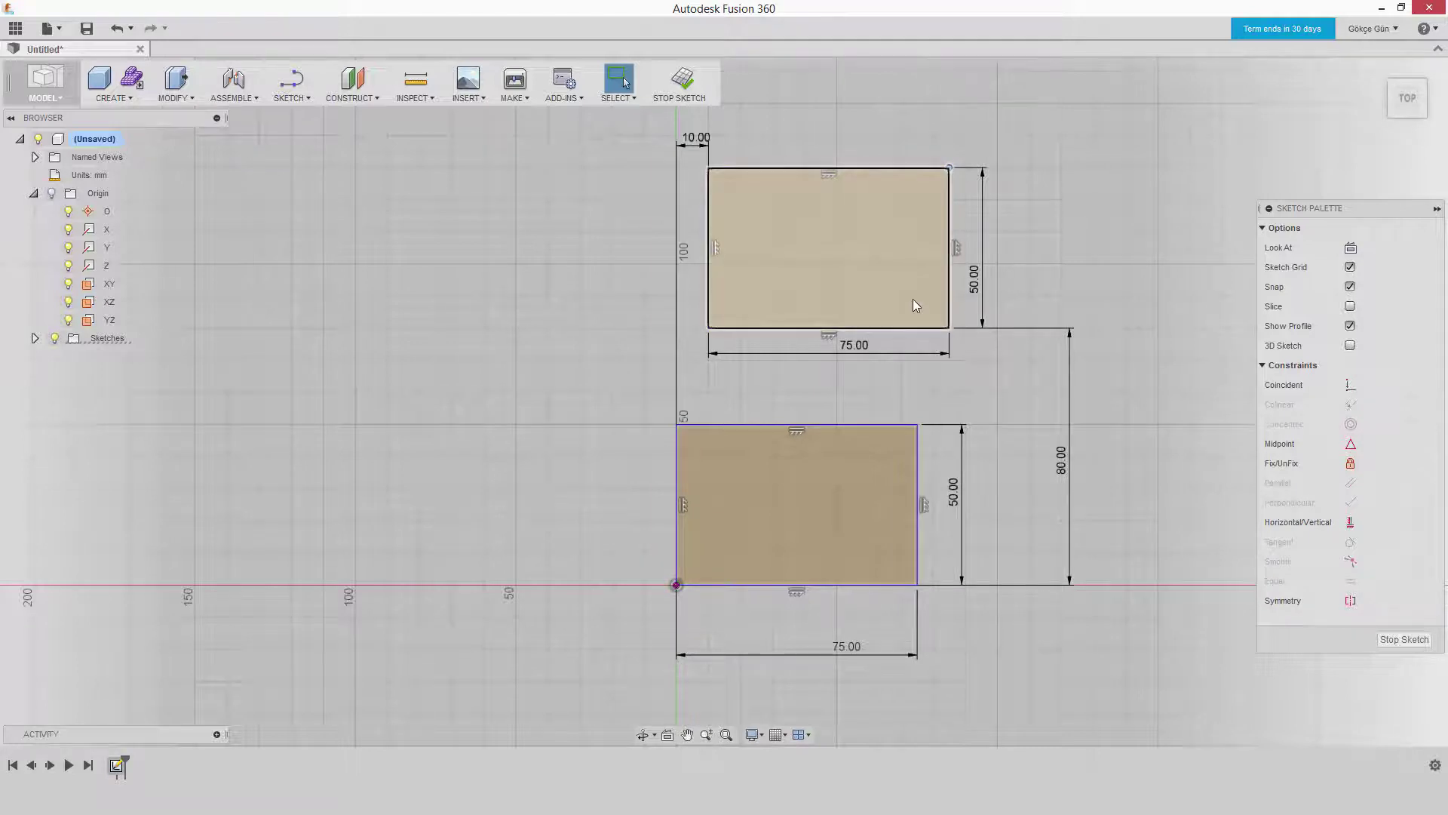
{"action": "scroll", "coordinate": [907, 317], "scroll_direction": "down", "scroll_amount": 1}
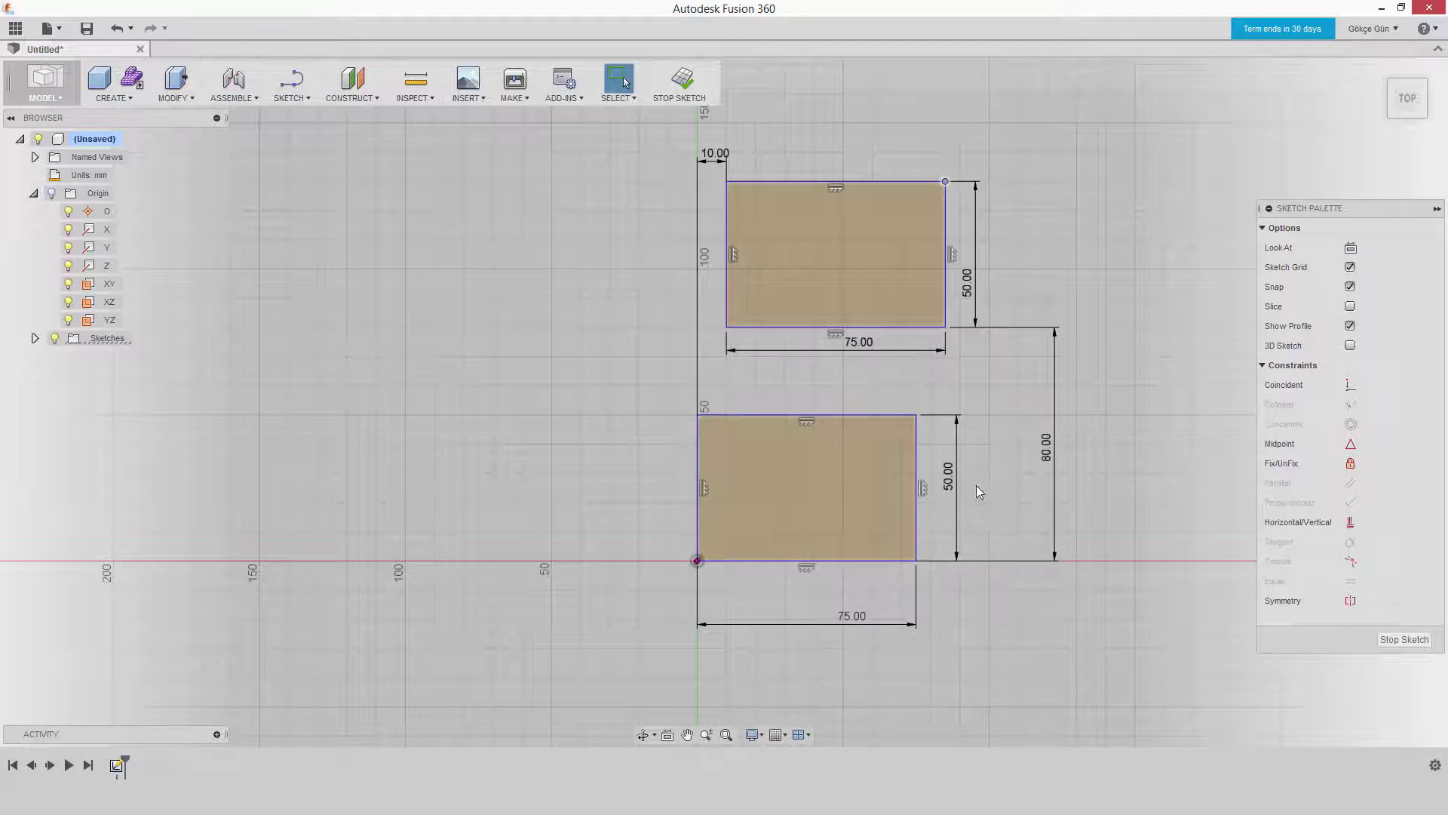
{"action": "left_click", "coordinate": [955, 473]}
{"action": "key", "text": "Delete"}
{"action": "key", "text": "ctrl+z"}
- Window-select both rectangles and their dimensions and delete them
{"action": "left_click_drag", "start_coordinate": [1121, 656], "coordinate": [596, 160]}
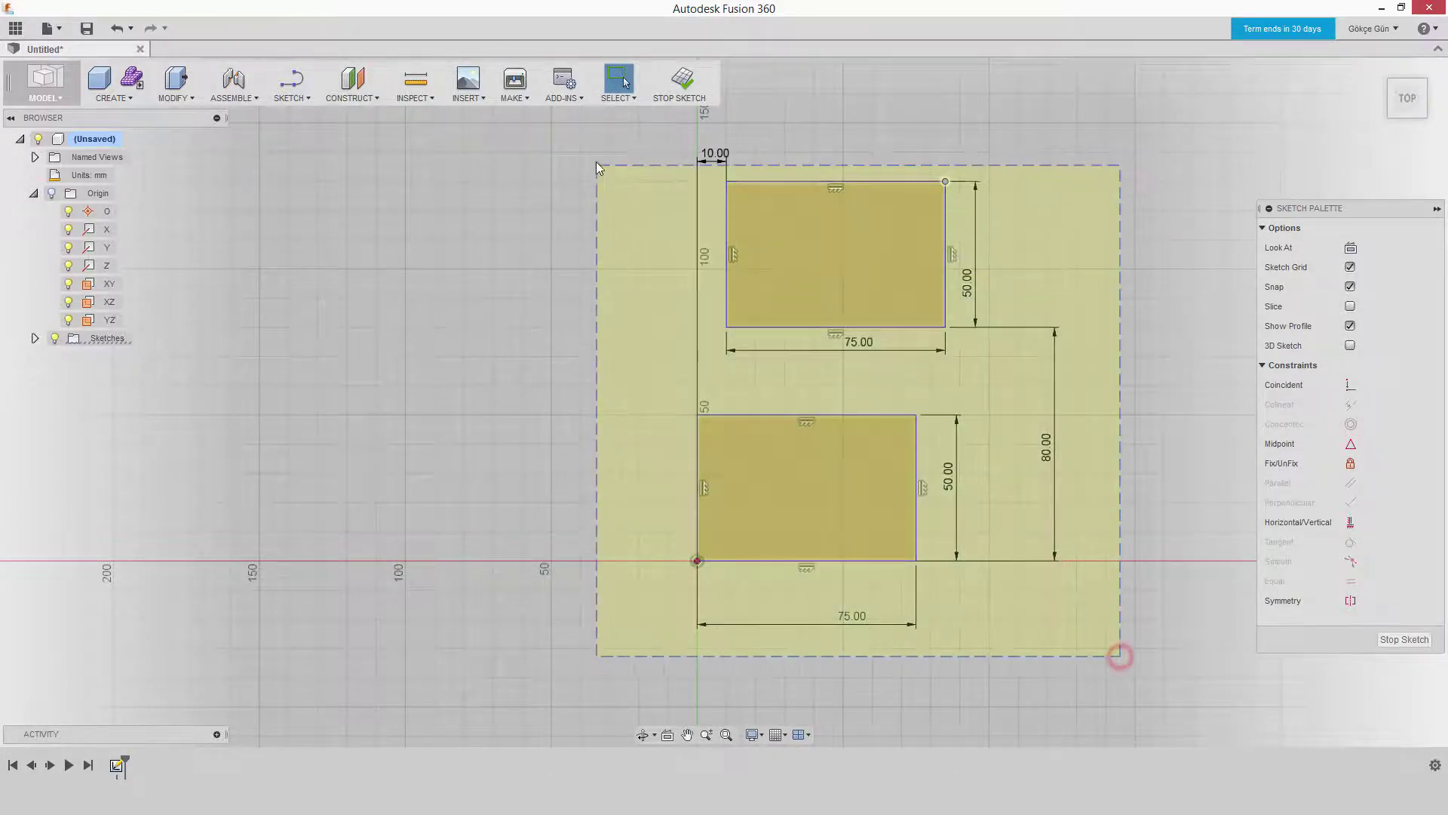
{"action": "key", "text": "Delete"}
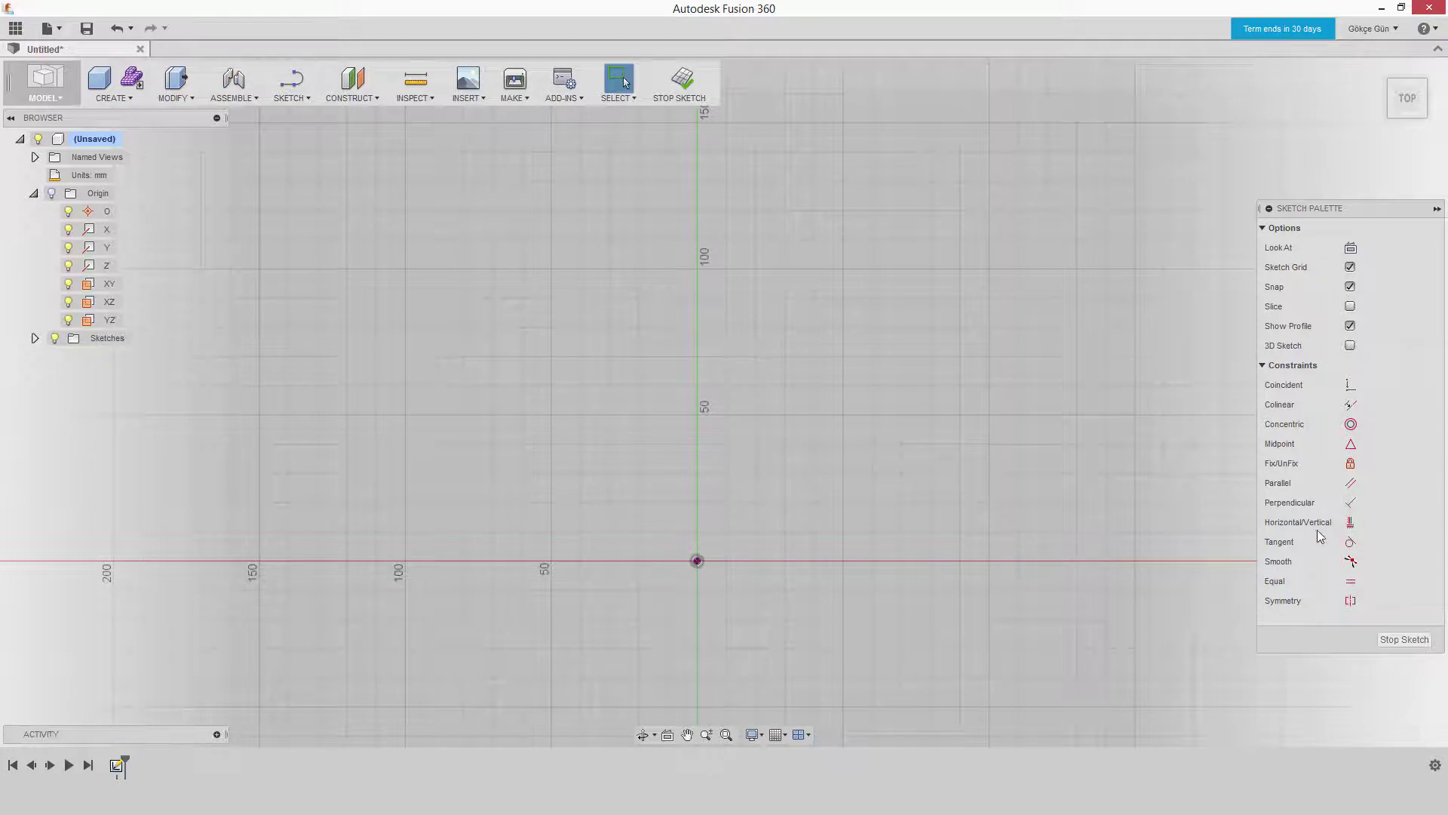
- Draw a single slightly sloping line to the right of the origin
{"action": "left_click", "coordinate": [279, 86]}
{"action": "left_click", "coordinate": [783, 460]}
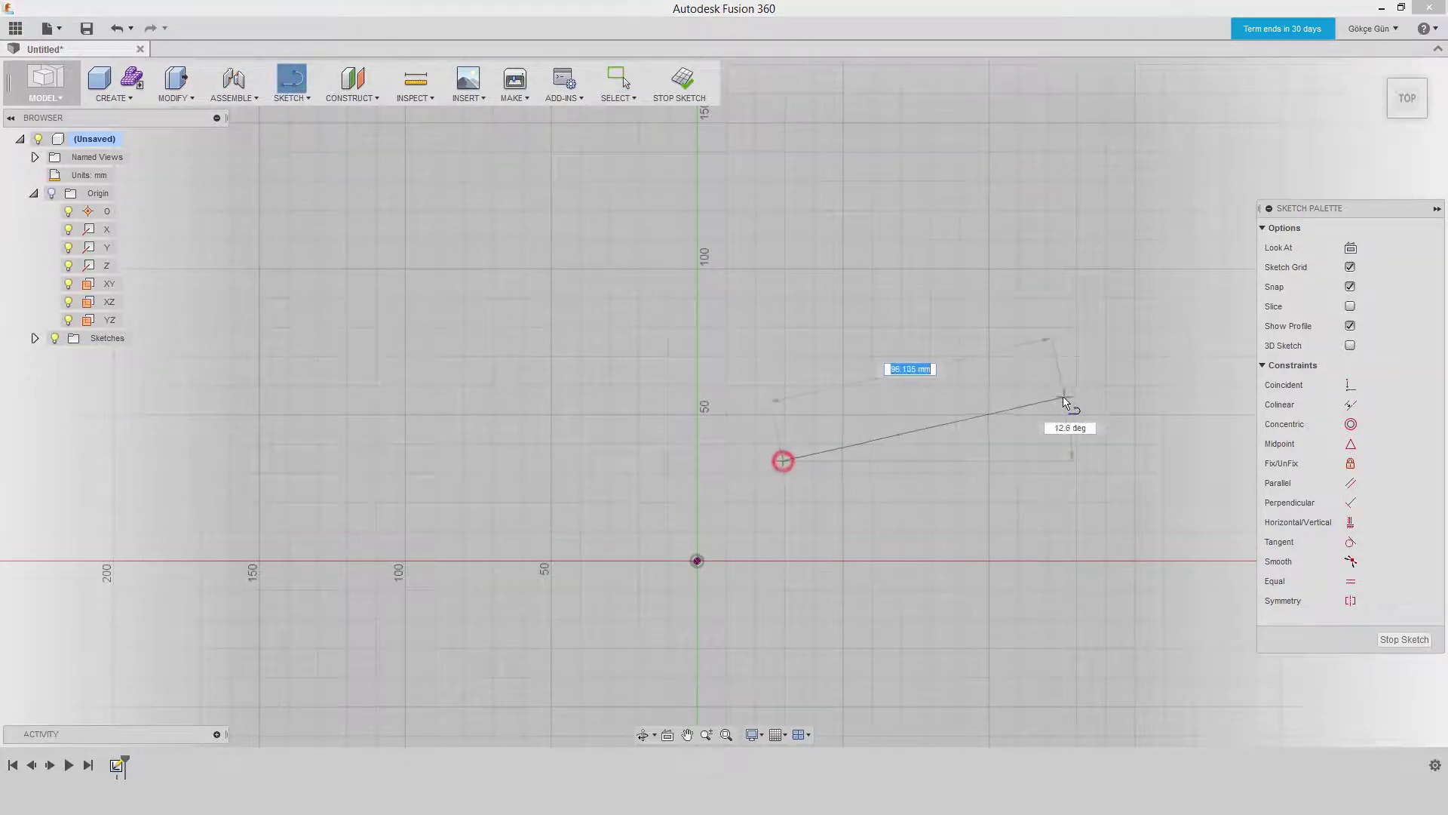
{"action": "left_click", "coordinate": [1060, 414]}
{"action": "right_click", "coordinate": [1009, 301]}
{"action": "left_click", "coordinate": [1098, 382]}
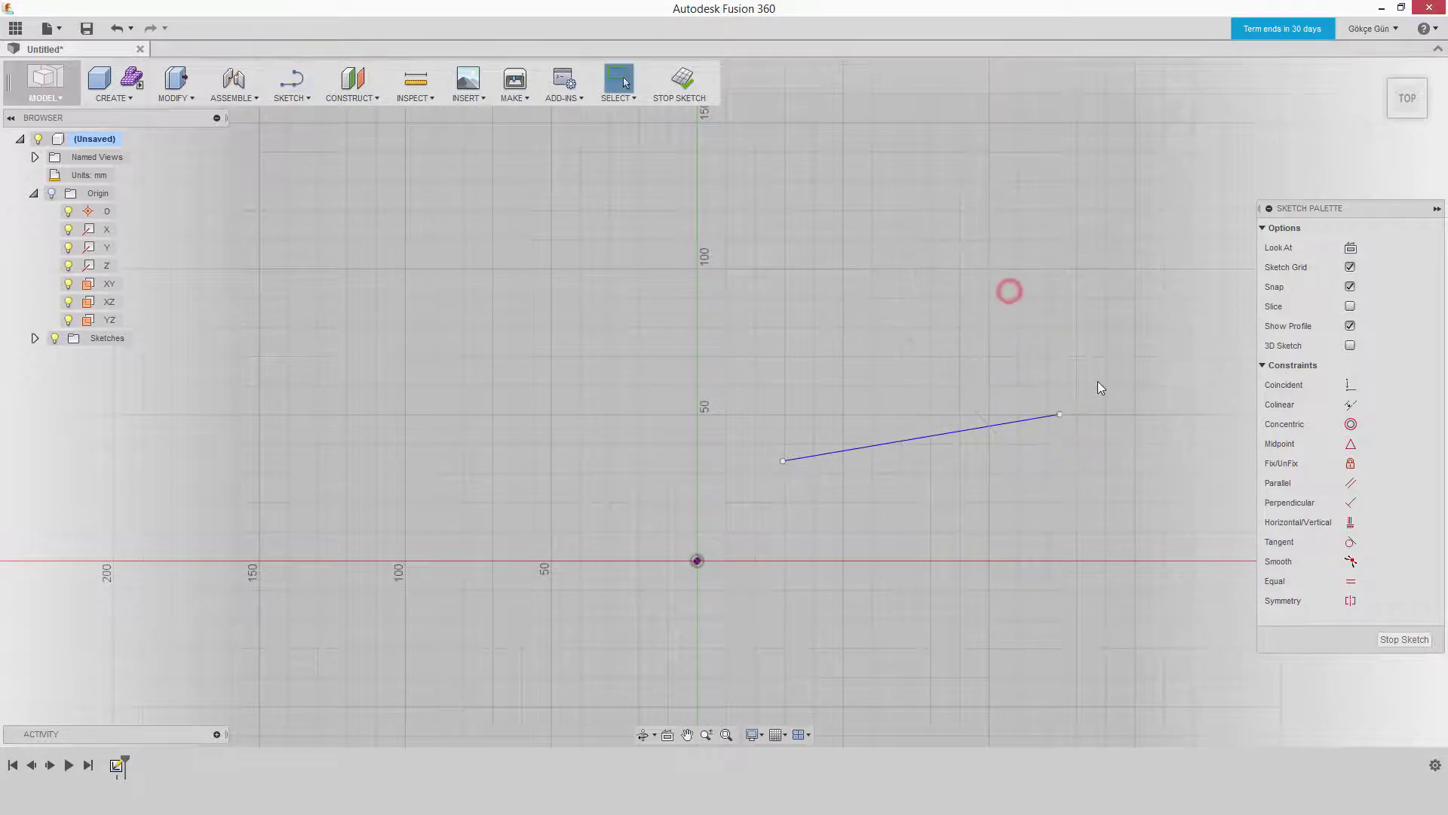
- Constrain the line horizontal, then lengthen it to about 88 mm and raise it
{"action": "left_click", "coordinate": [962, 431]}
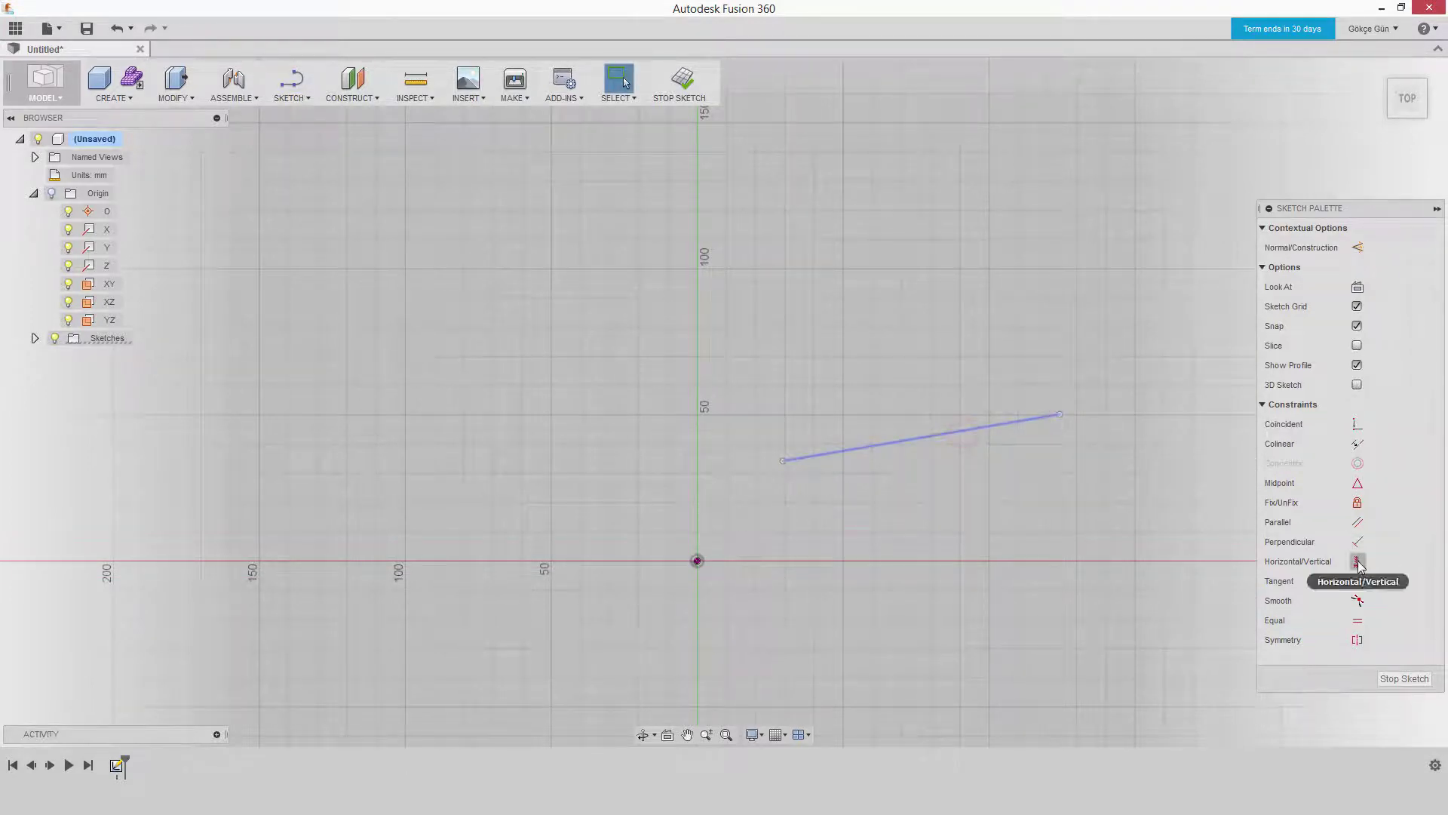
{"action": "left_click", "coordinate": [1356, 560]}
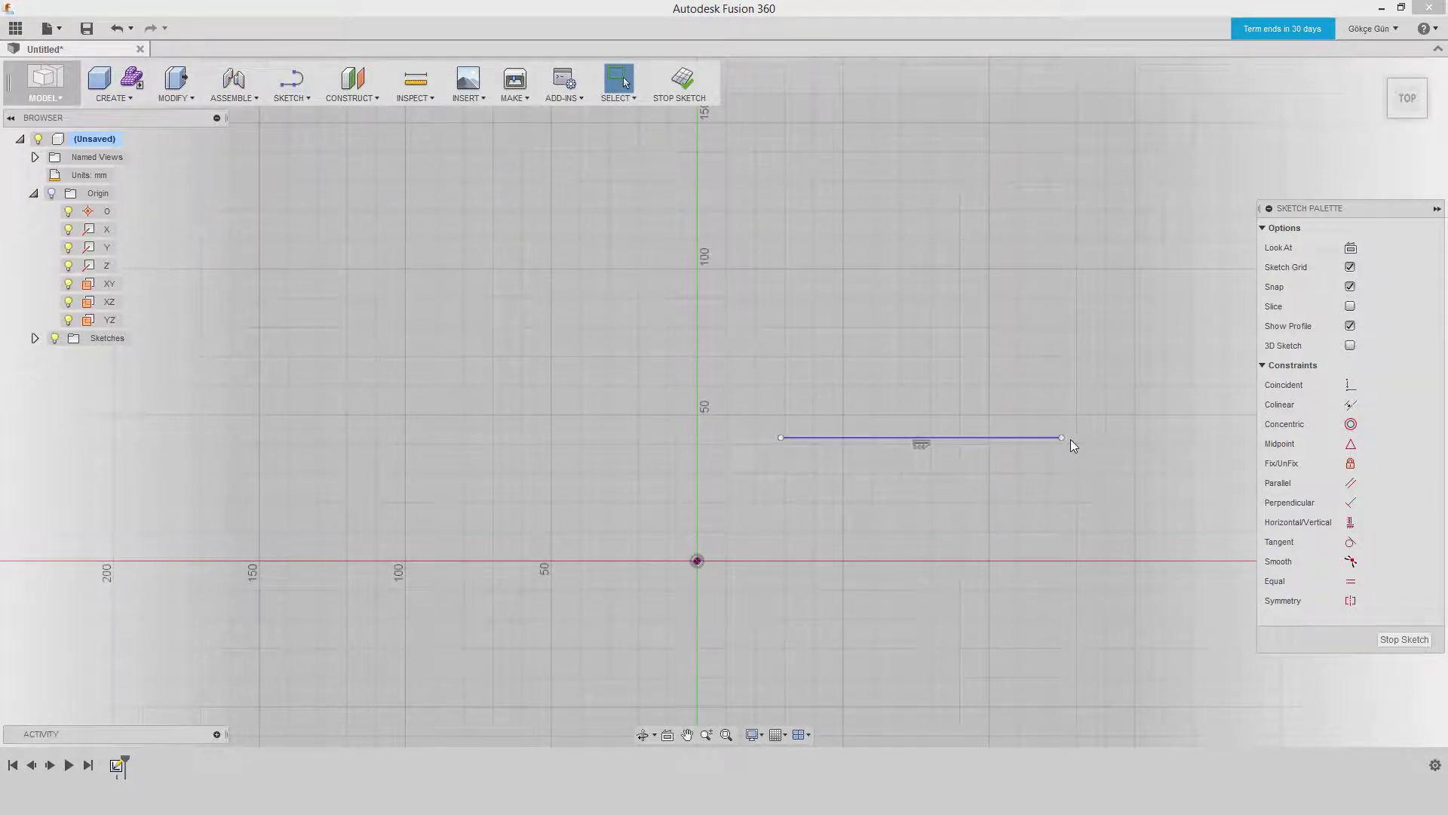
{"action": "mouse_move", "coordinate": [1061, 437]}
{"action": "left_mouse_down"}
{"action": "mouse_move", "coordinate": [1151, 328]}
{"action": "mouse_move", "coordinate": [1128, 427]}
{"action": "mouse_move", "coordinate": [998, 320]}
{"action": "mouse_move", "coordinate": [1008, 414]}
{"action": "mouse_move", "coordinate": [1087, 420]}
{"action": "mouse_move", "coordinate": [1047, 381]}
{"action": "left_mouse_up"}
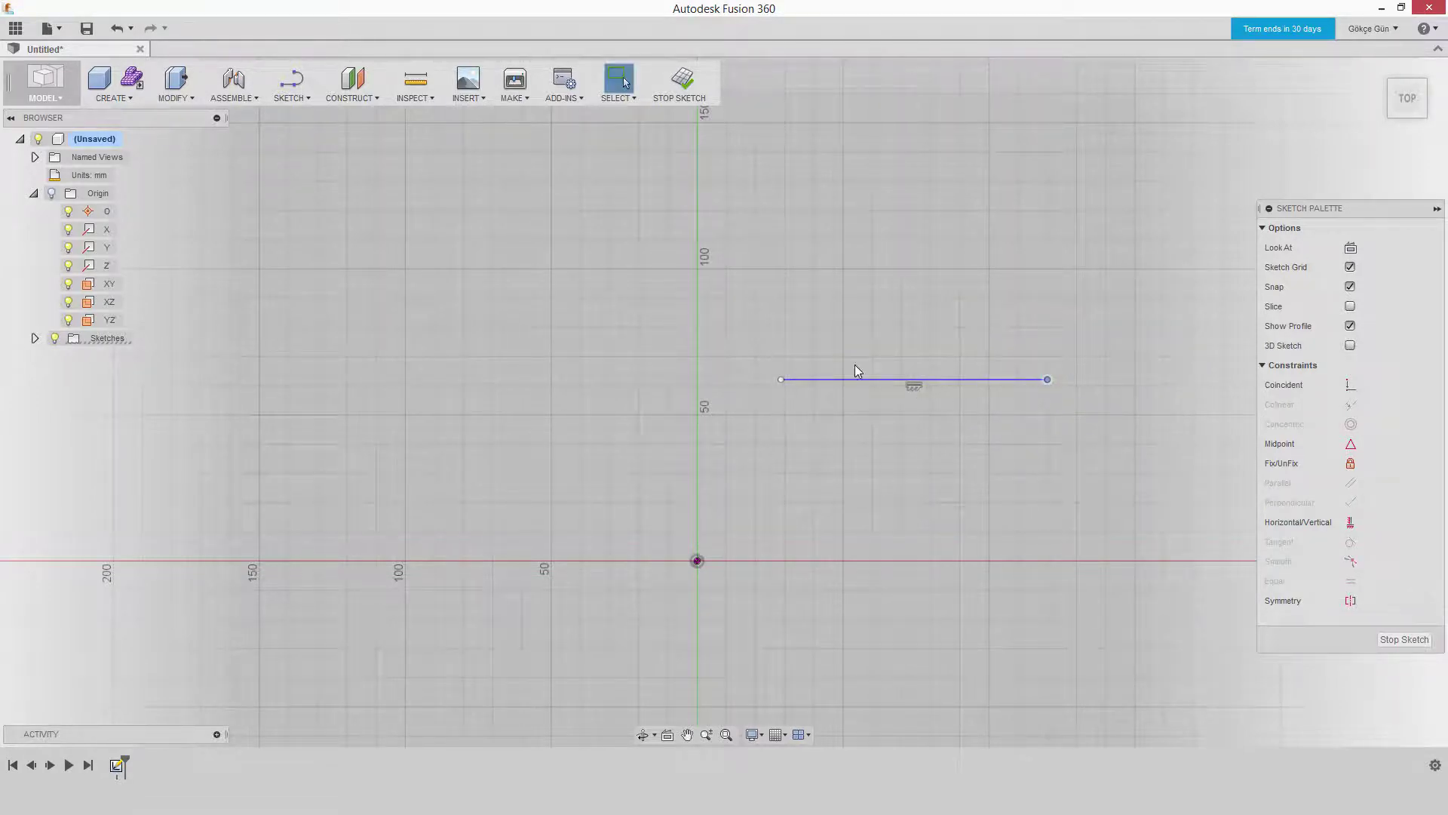
{"action": "left_click", "coordinate": [966, 485]}
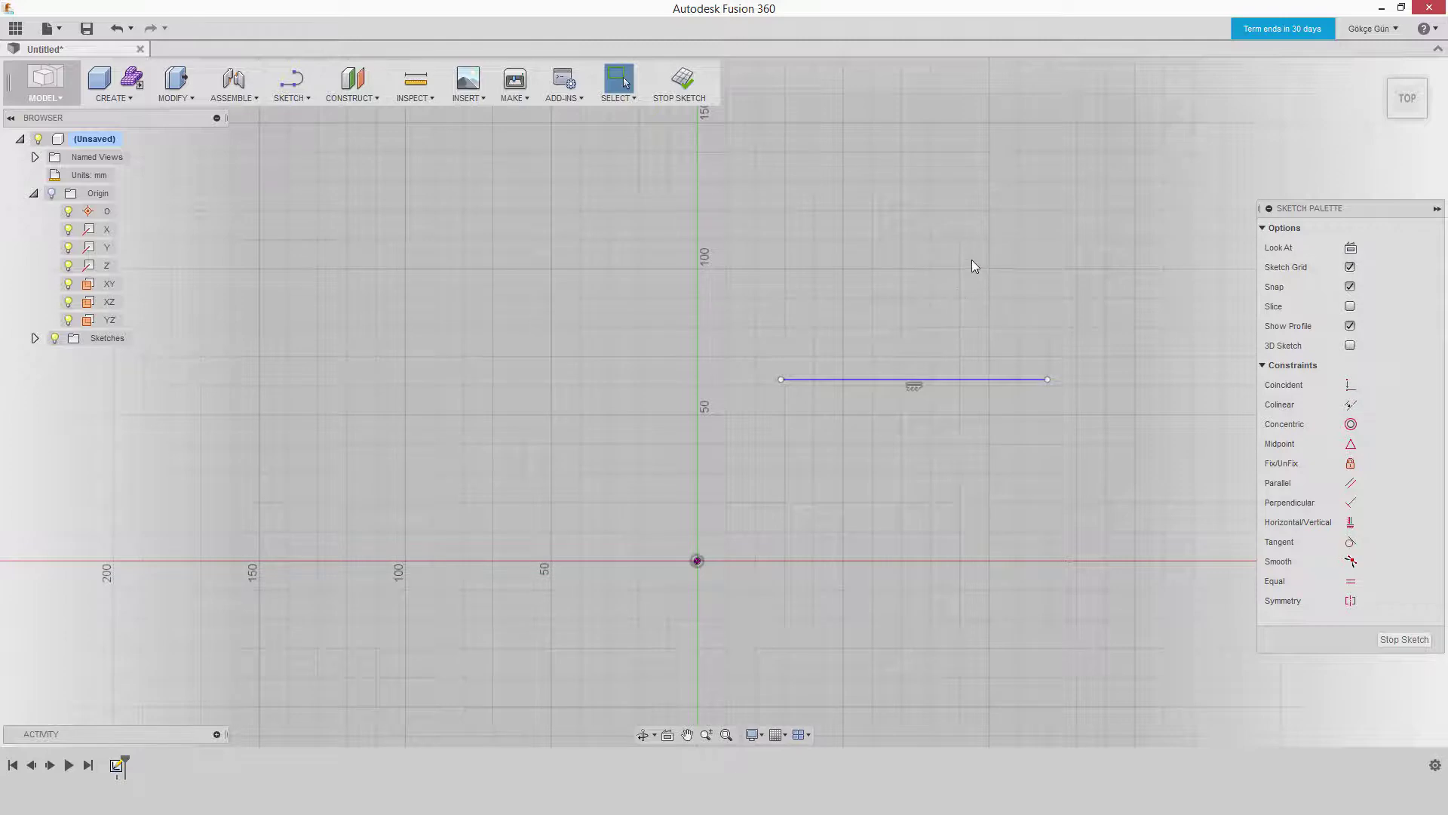
- Draw a slanted line rising to the upper right above the horizontal line
{"action": "key", "text": "l"}
{"action": "left_click", "coordinate": [982, 187]}
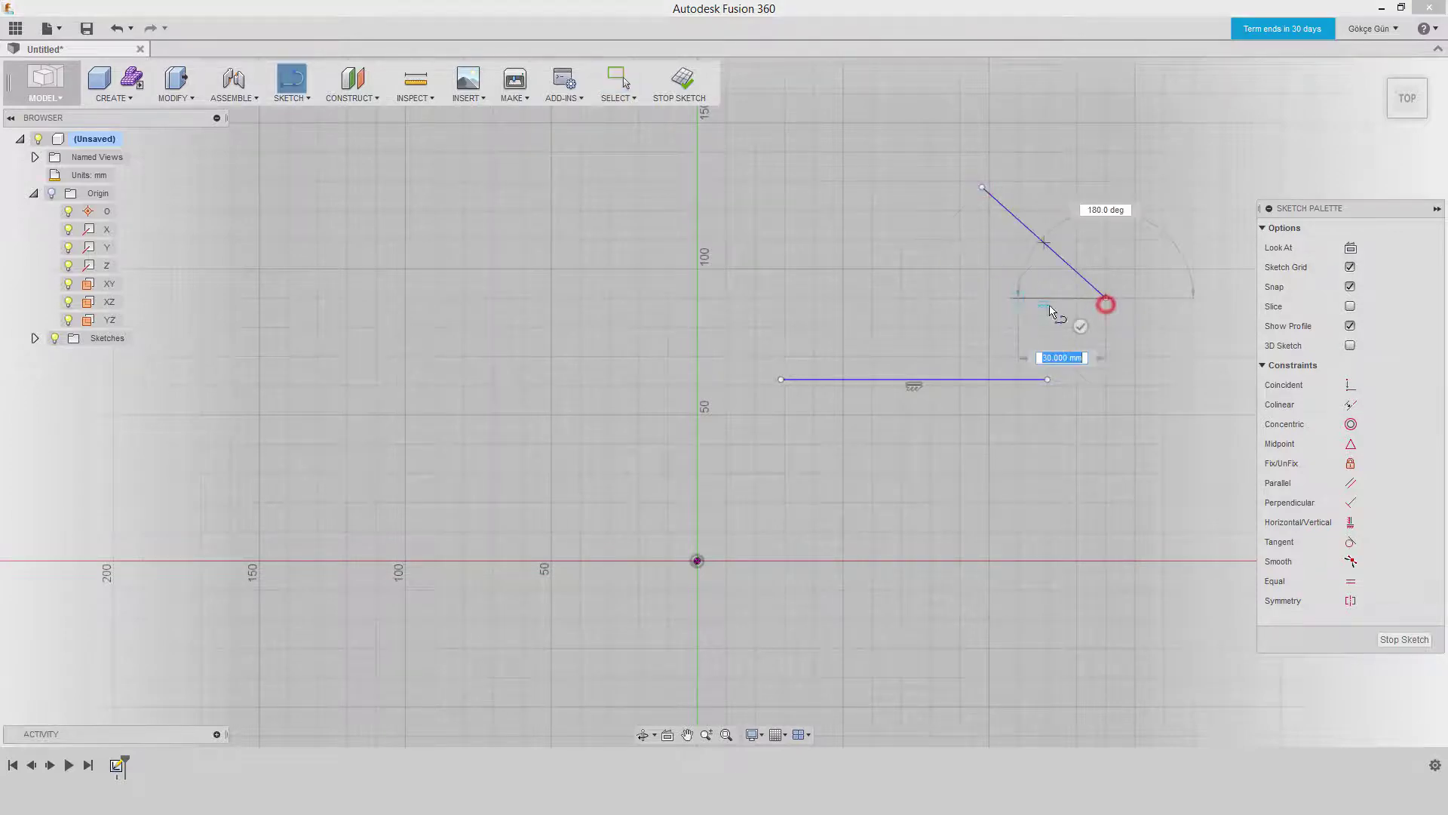
{"action": "left_click", "coordinate": [1106, 298]}
{"action": "key", "text": "Escape"}
- Make the slanted line's end coincident with the horizontal line, then drag it free
{"action": "left_click", "coordinate": [1015, 378]}
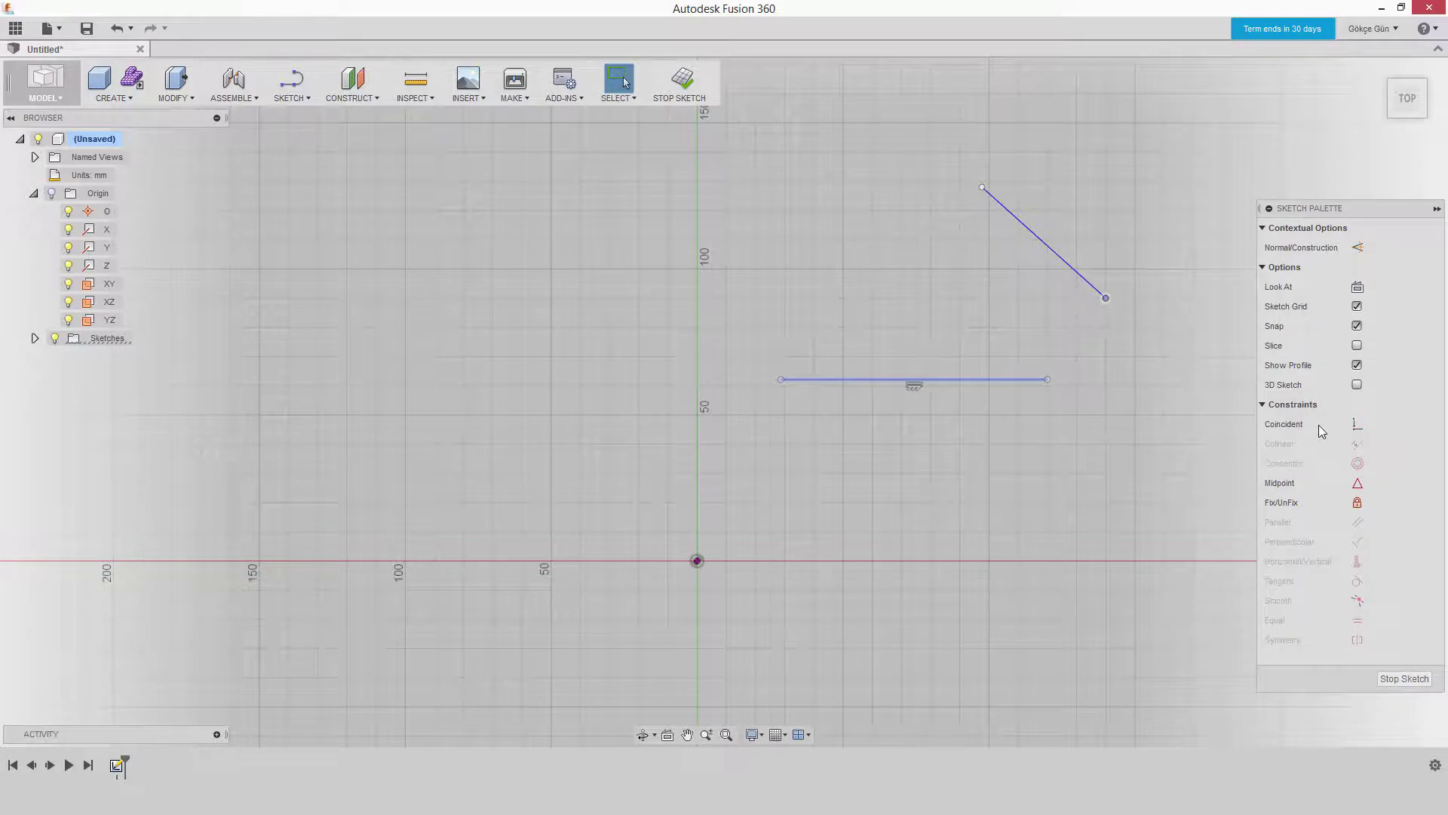
{"action": "left_click", "coordinate": [1357, 424]}
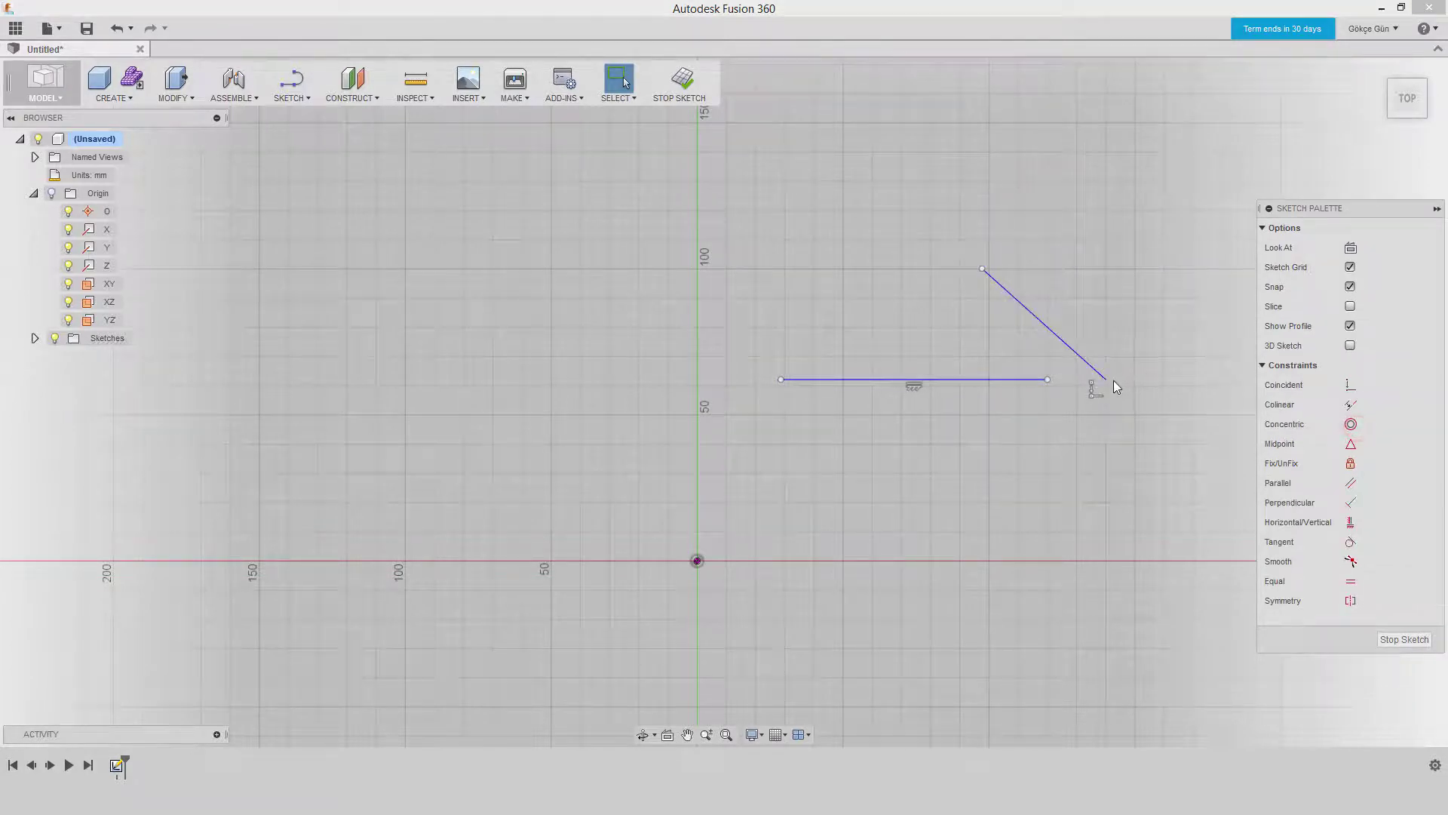
{"action": "mouse_move", "coordinate": [1105, 380]}
{"action": "left_mouse_down"}
{"action": "mouse_move", "coordinate": [1047, 356]}
{"action": "mouse_move", "coordinate": [933, 451]}
{"action": "mouse_move", "coordinate": [933, 395]}
{"action": "left_mouse_up"}
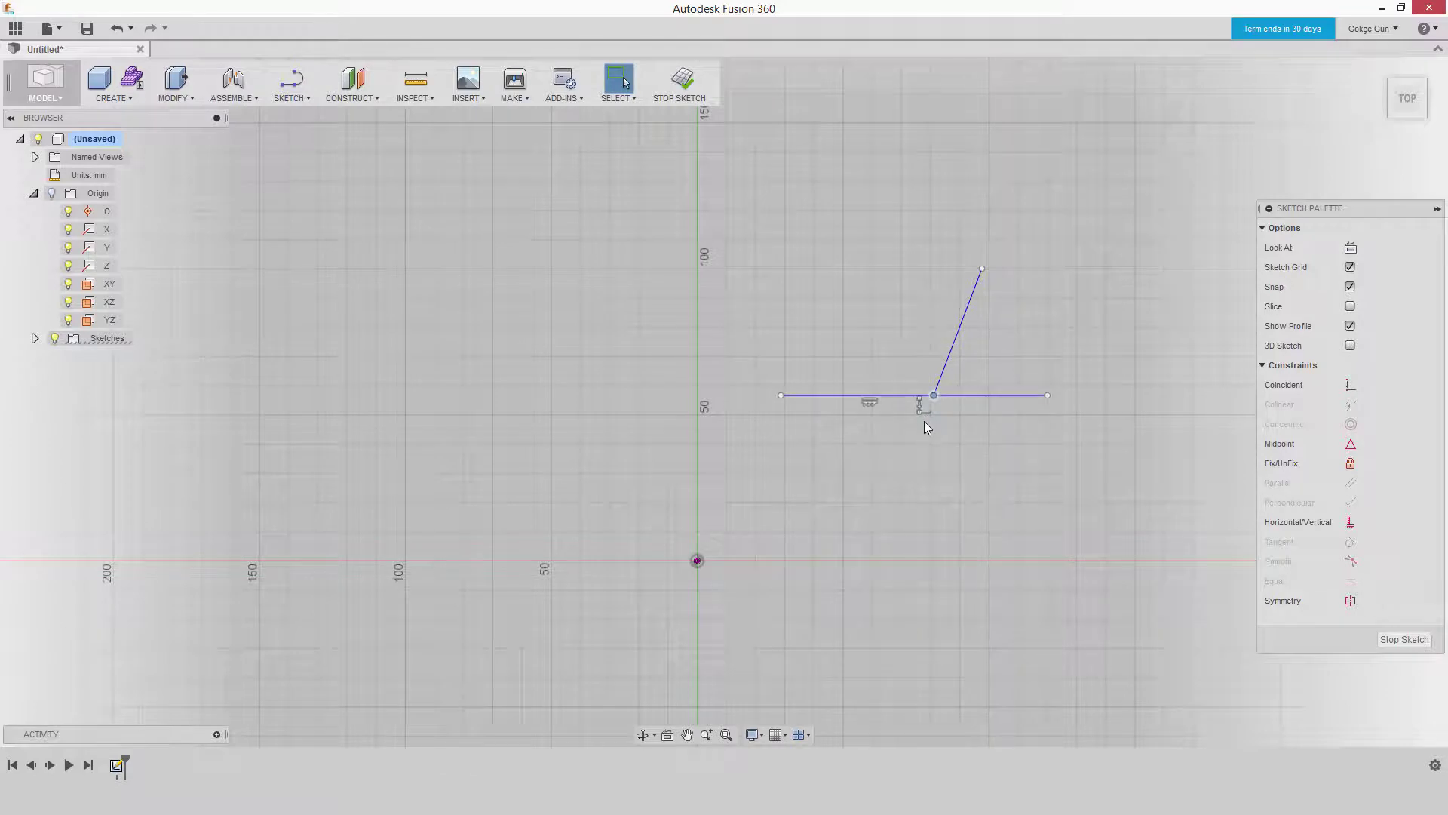
{"action": "left_click", "coordinate": [924, 416]}
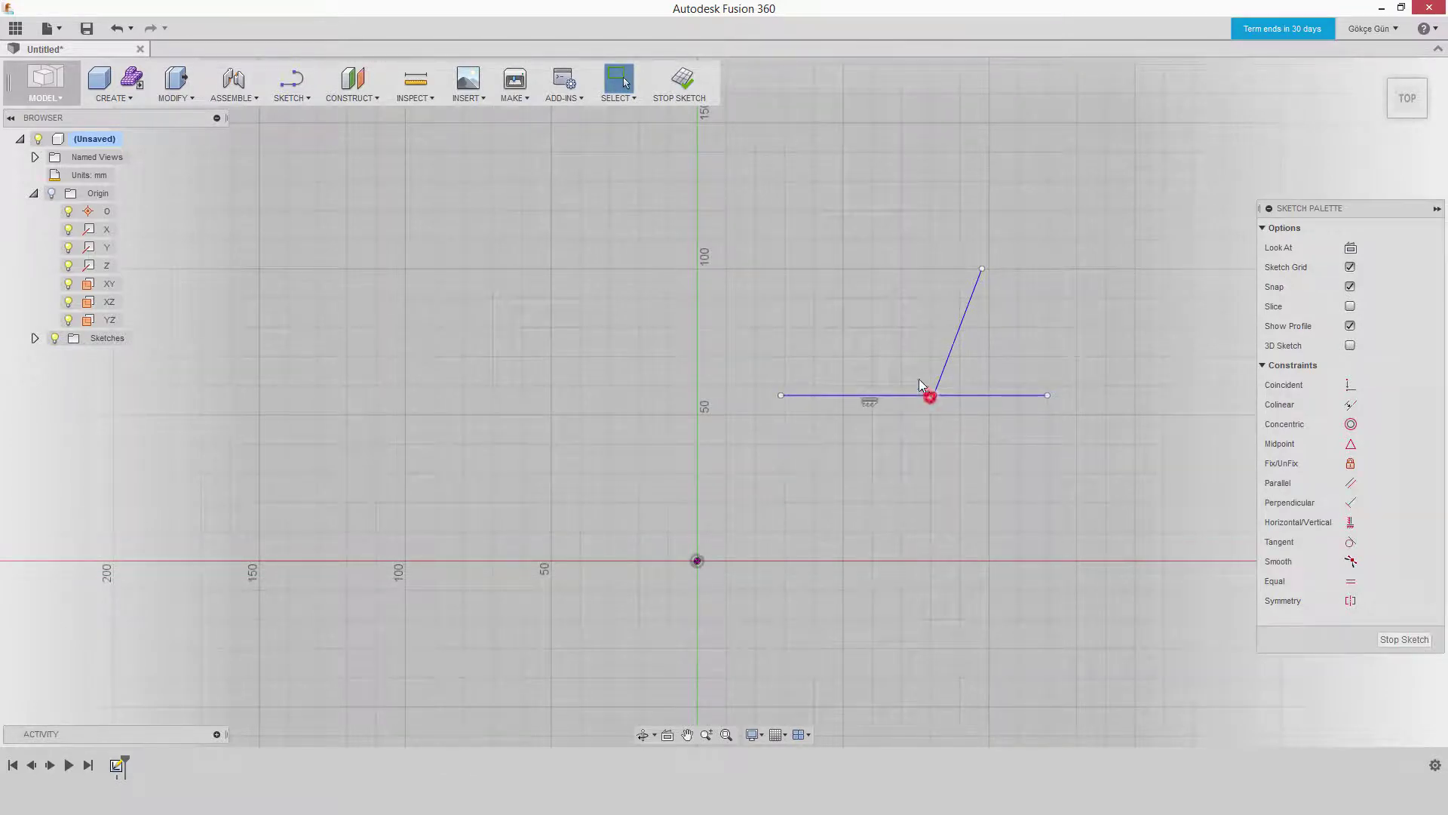
{"action": "left_click_drag", "start_coordinate": [930, 395], "coordinate": [862, 328]}
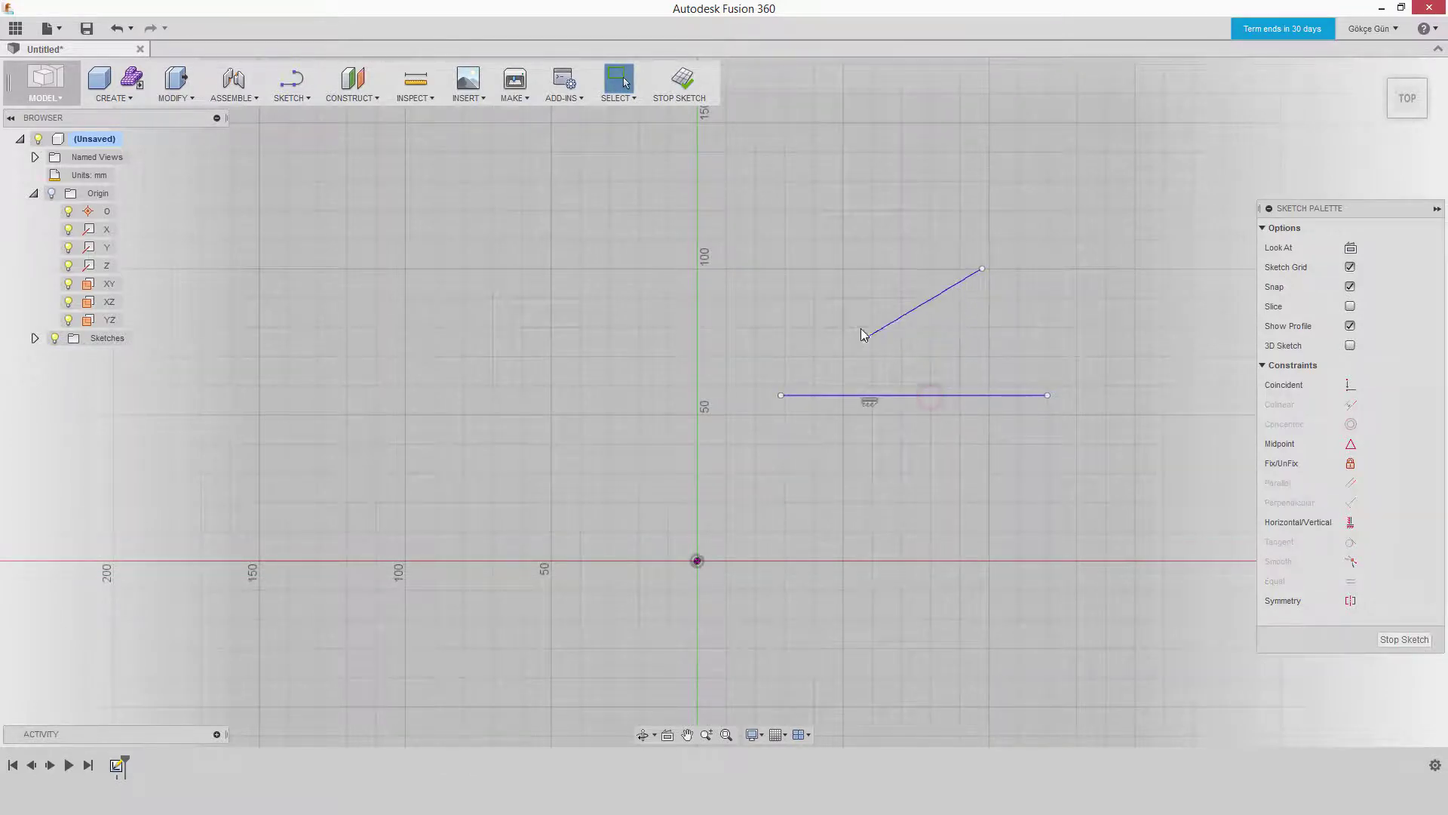
- Tilt the horizontal line and drag the two lines apart into separate positions
{"action": "left_click", "coordinate": [868, 405]}
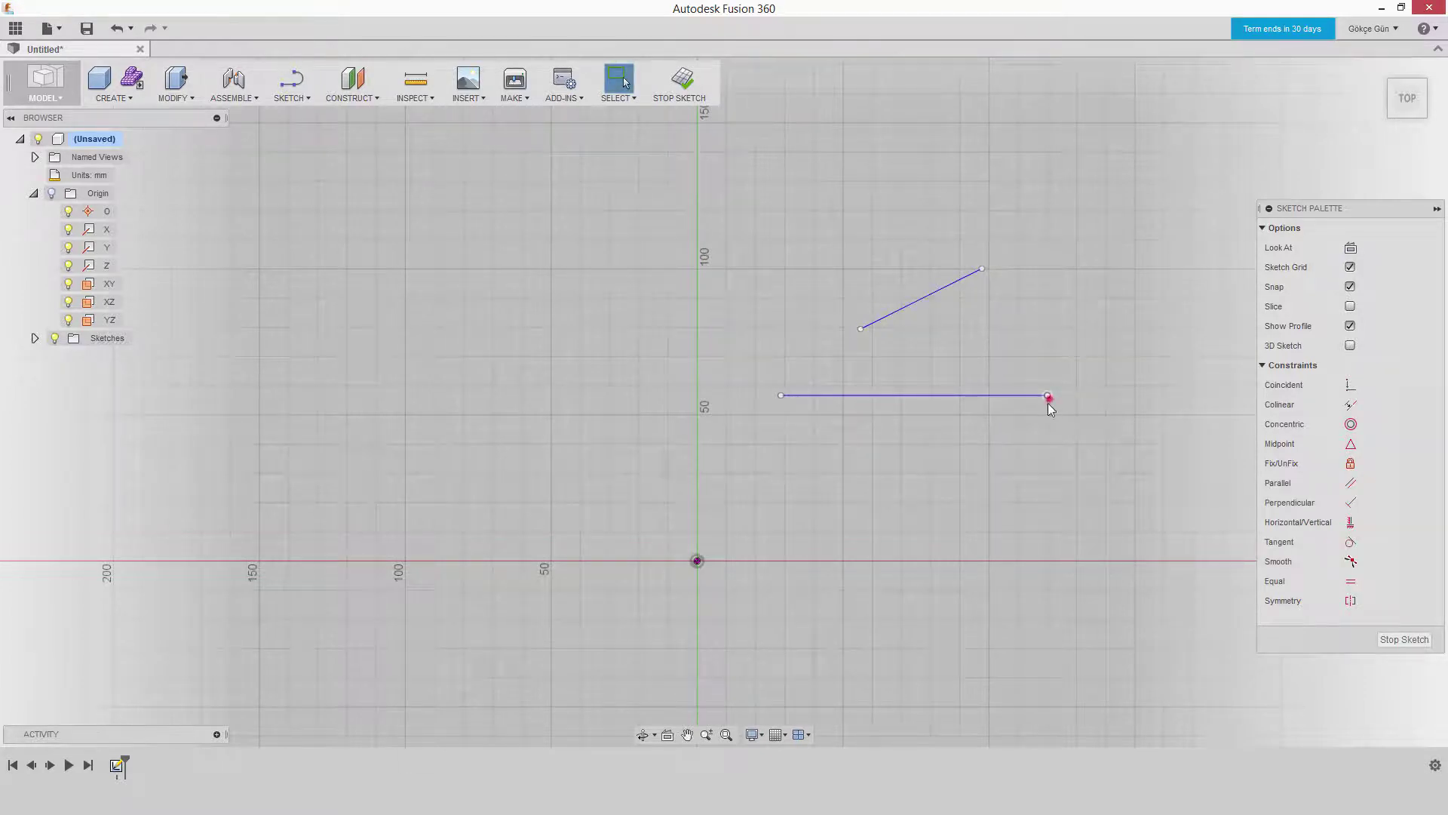
{"action": "left_click_drag", "start_coordinate": [1048, 403], "coordinate": [1033, 442]}
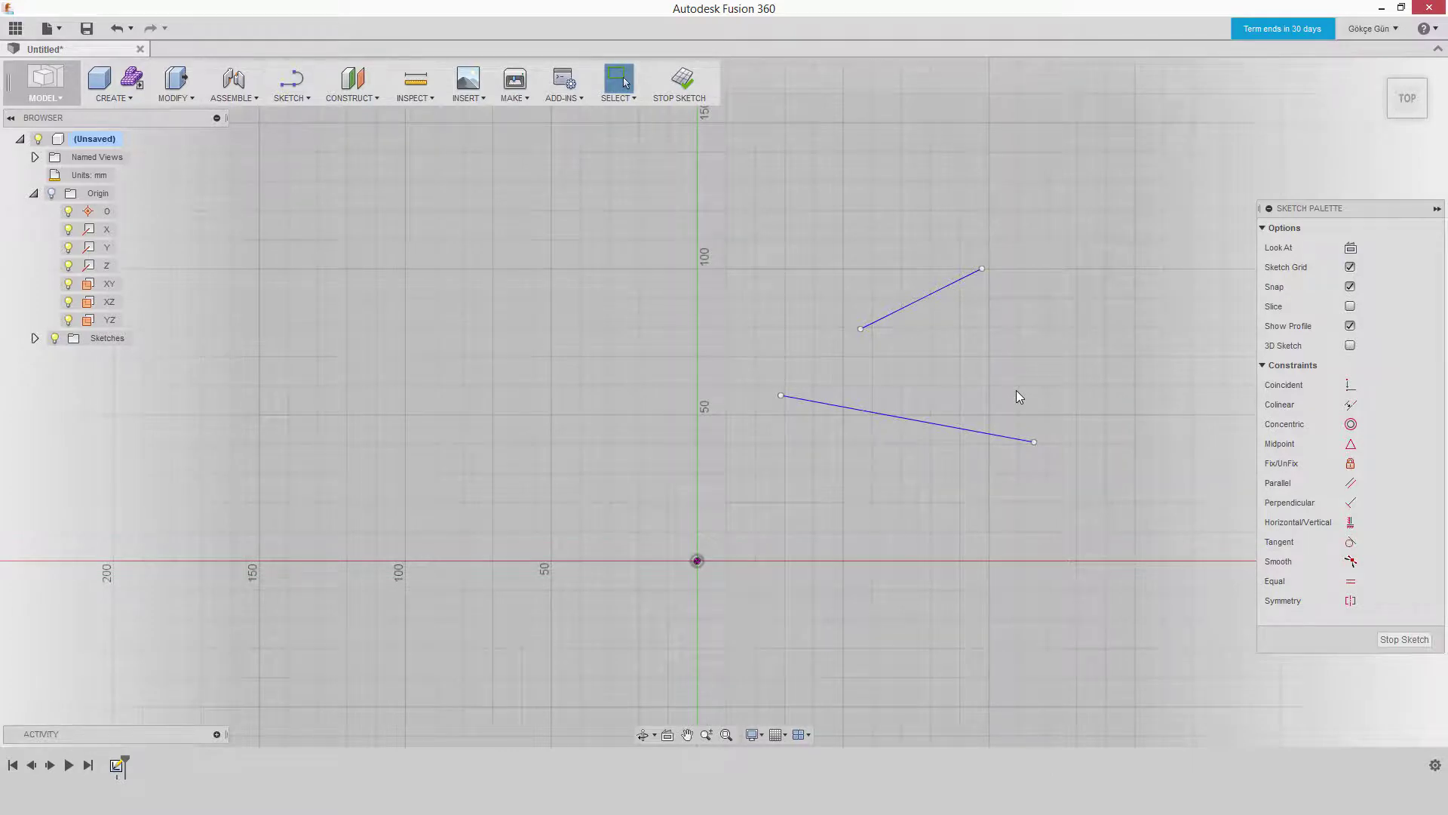
{"action": "left_click_drag", "start_coordinate": [1019, 443], "coordinate": [1184, 490]}
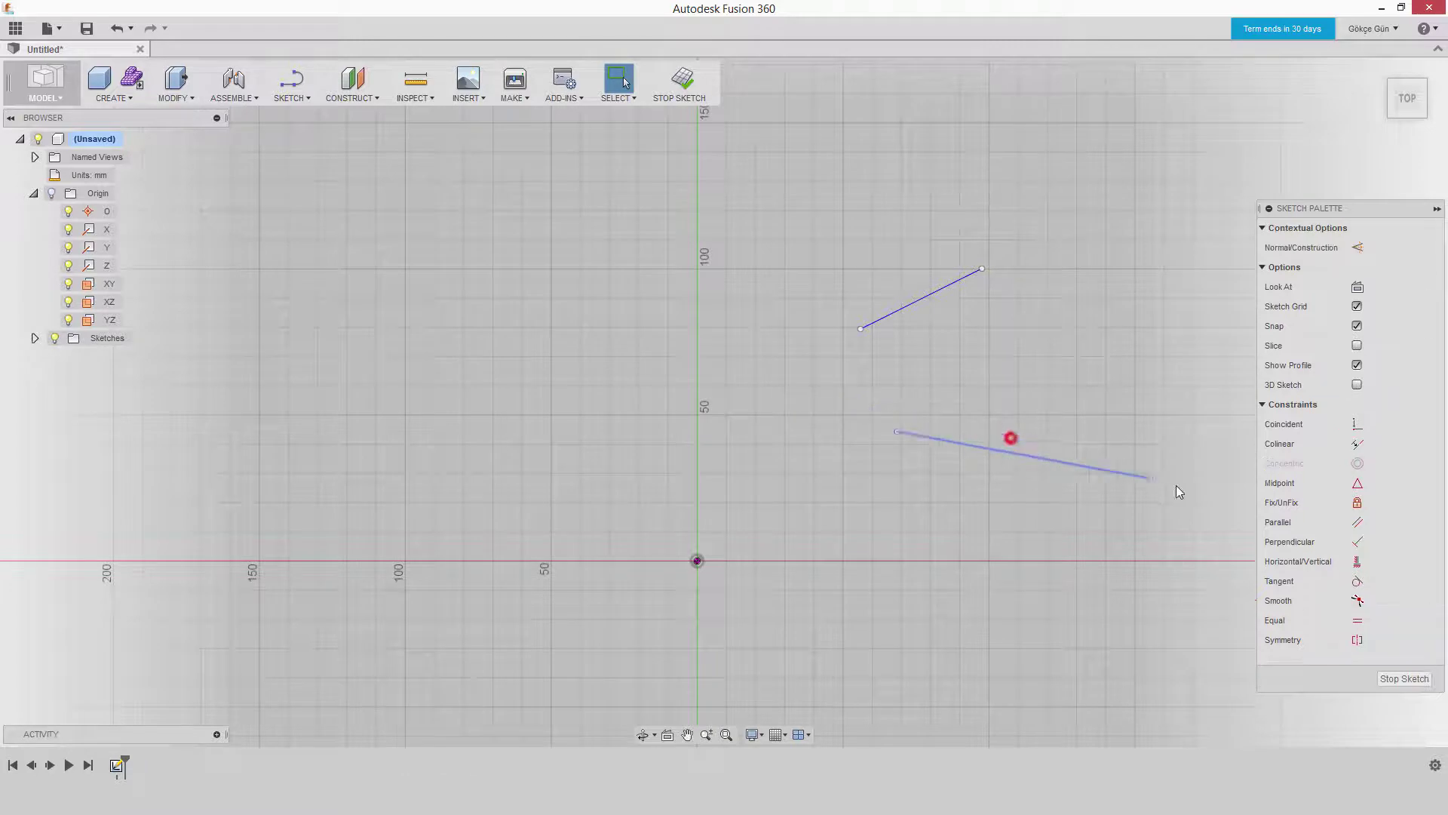
{"action": "left_click_drag", "start_coordinate": [921, 299], "coordinate": [744, 416]}
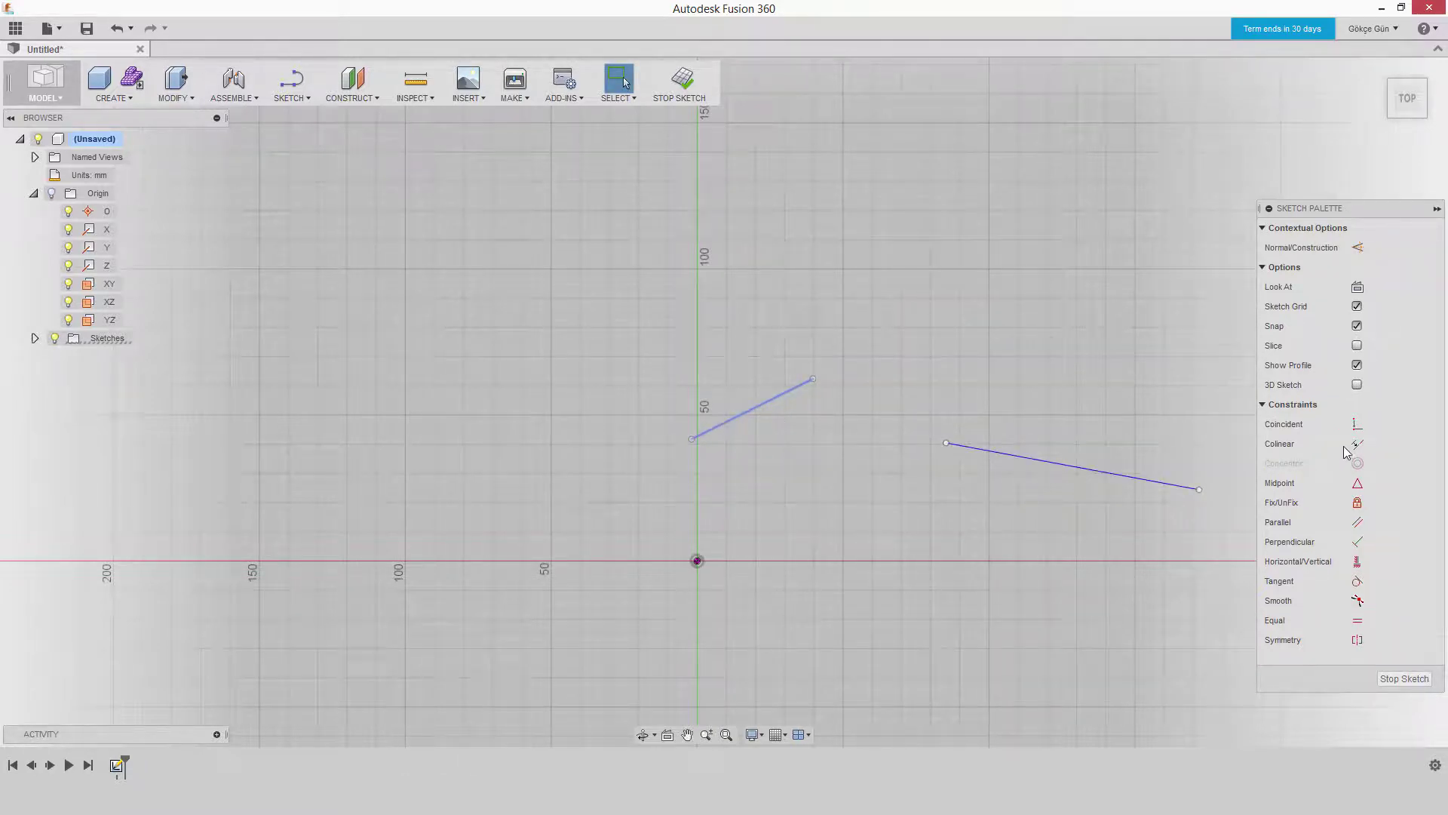
{"action": "left_click", "coordinate": [1051, 340]}
- Constrain the two lines colinear, then drag an endpoint to rotate both together
{"action": "left_click", "coordinate": [1350, 404]}
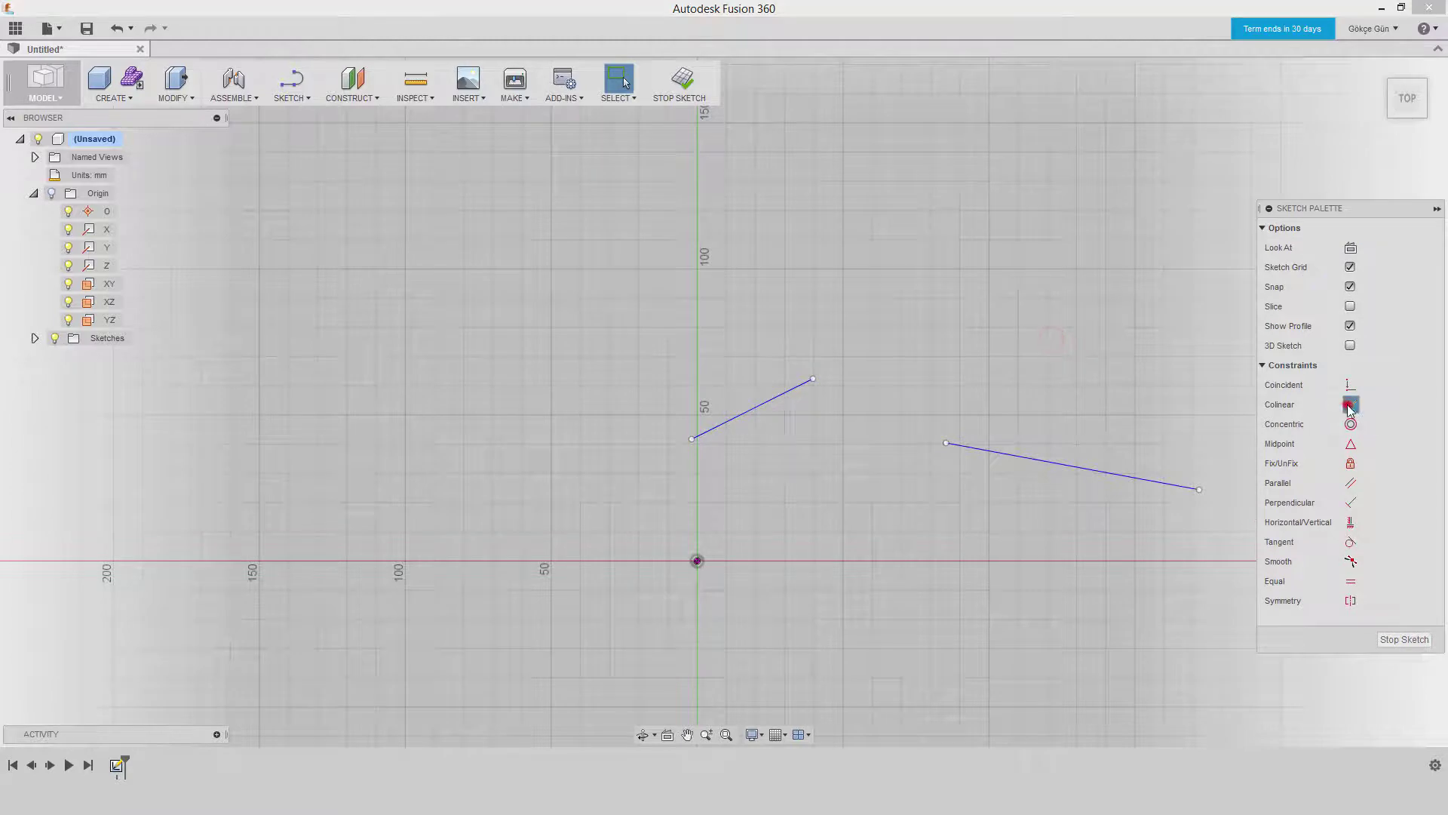
{"action": "left_click", "coordinate": [1044, 458]}
{"action": "left_click", "coordinate": [792, 390]}
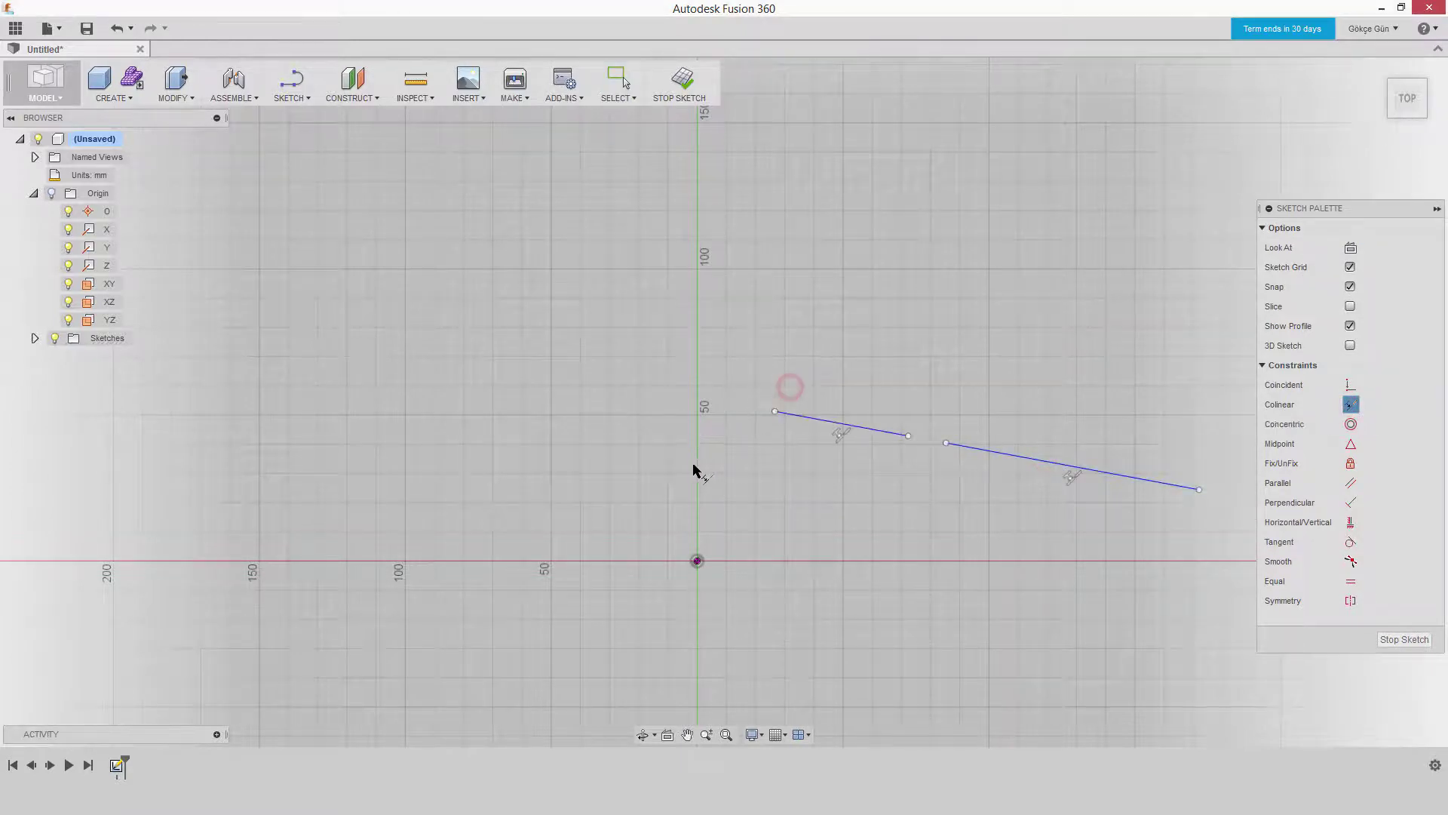
{"action": "right_click", "coordinate": [913, 259]}
{"action": "left_click", "coordinate": [948, 259]}
{"action": "mouse_move", "coordinate": [775, 412]}
{"action": "left_mouse_down"}
{"action": "mouse_move", "coordinate": [803, 305]}
{"action": "mouse_move", "coordinate": [1047, 326]}
{"action": "mouse_move", "coordinate": [1098, 459]}
{"action": "mouse_move", "coordinate": [782, 223]}
{"action": "mouse_move", "coordinate": [619, 348]}
{"action": "mouse_move", "coordinate": [676, 304]}
{"action": "left_mouse_up"}
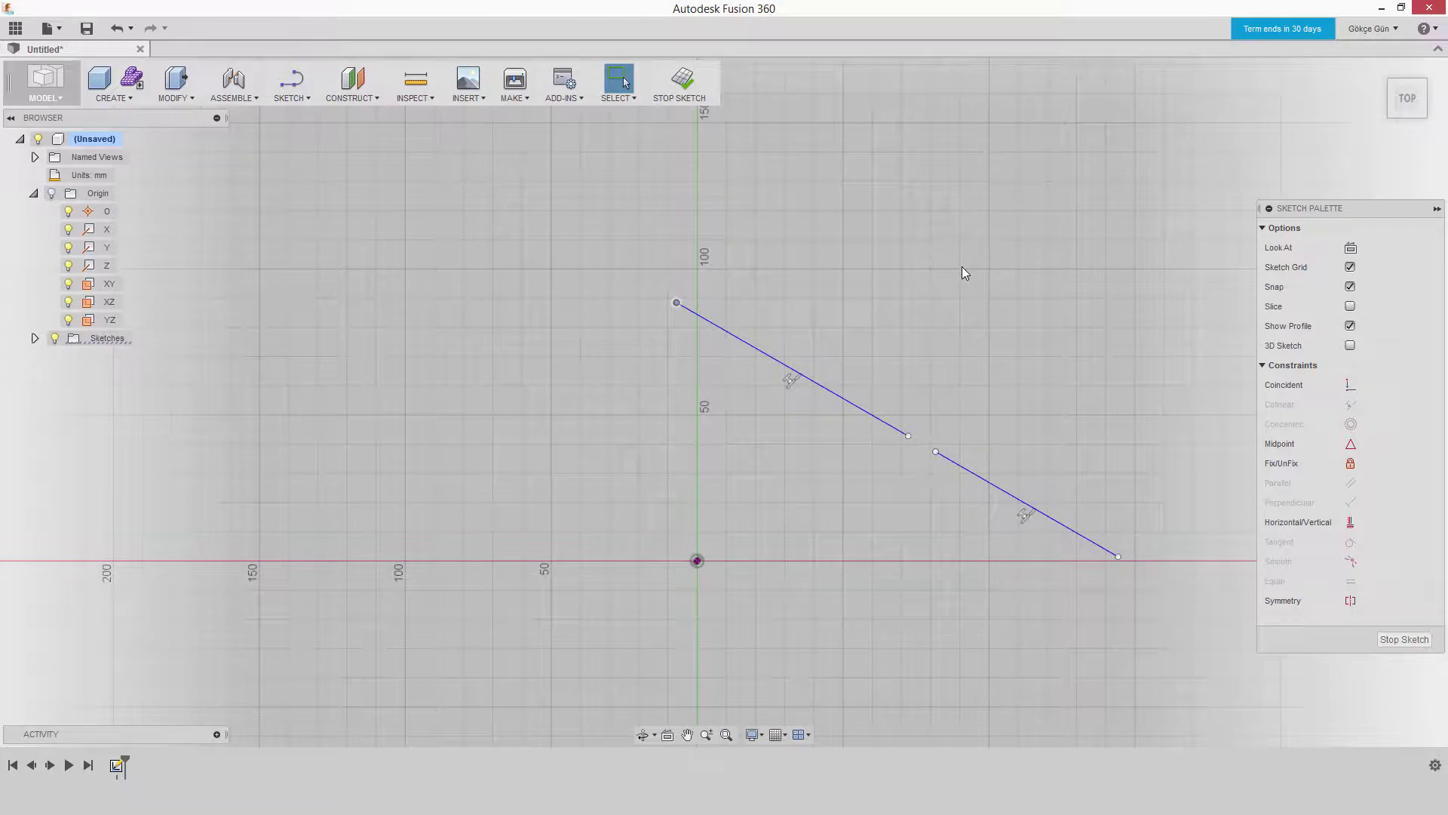
- Delete the two colinear lines and draw two test circles
{"action": "left_click_drag", "start_coordinate": [936, 528], "coordinate": [804, 356]}
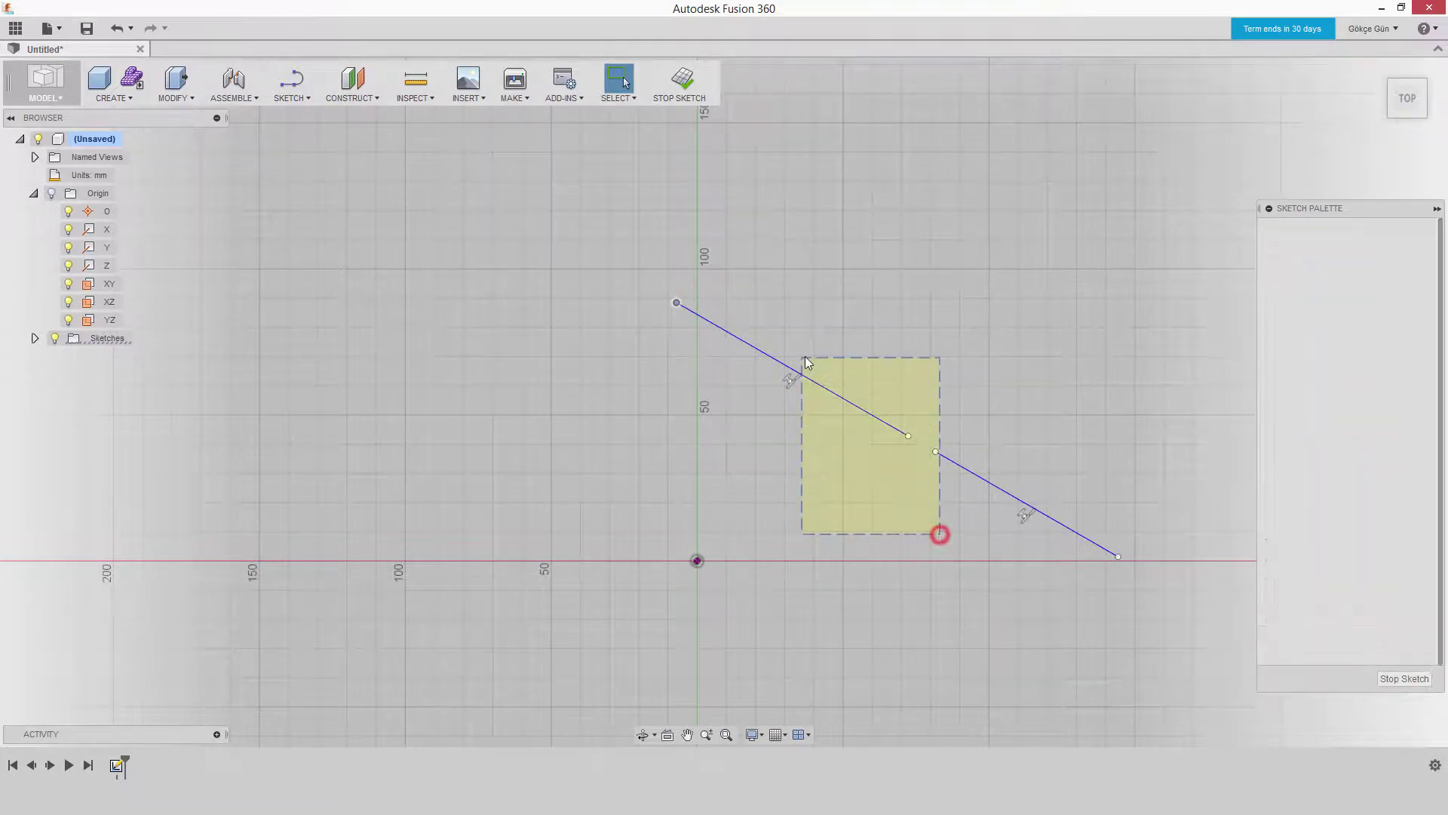
{"action": "key", "text": "Delete"}
{"action": "key", "text": "c"}
{"action": "left_click", "coordinate": [803, 362]}
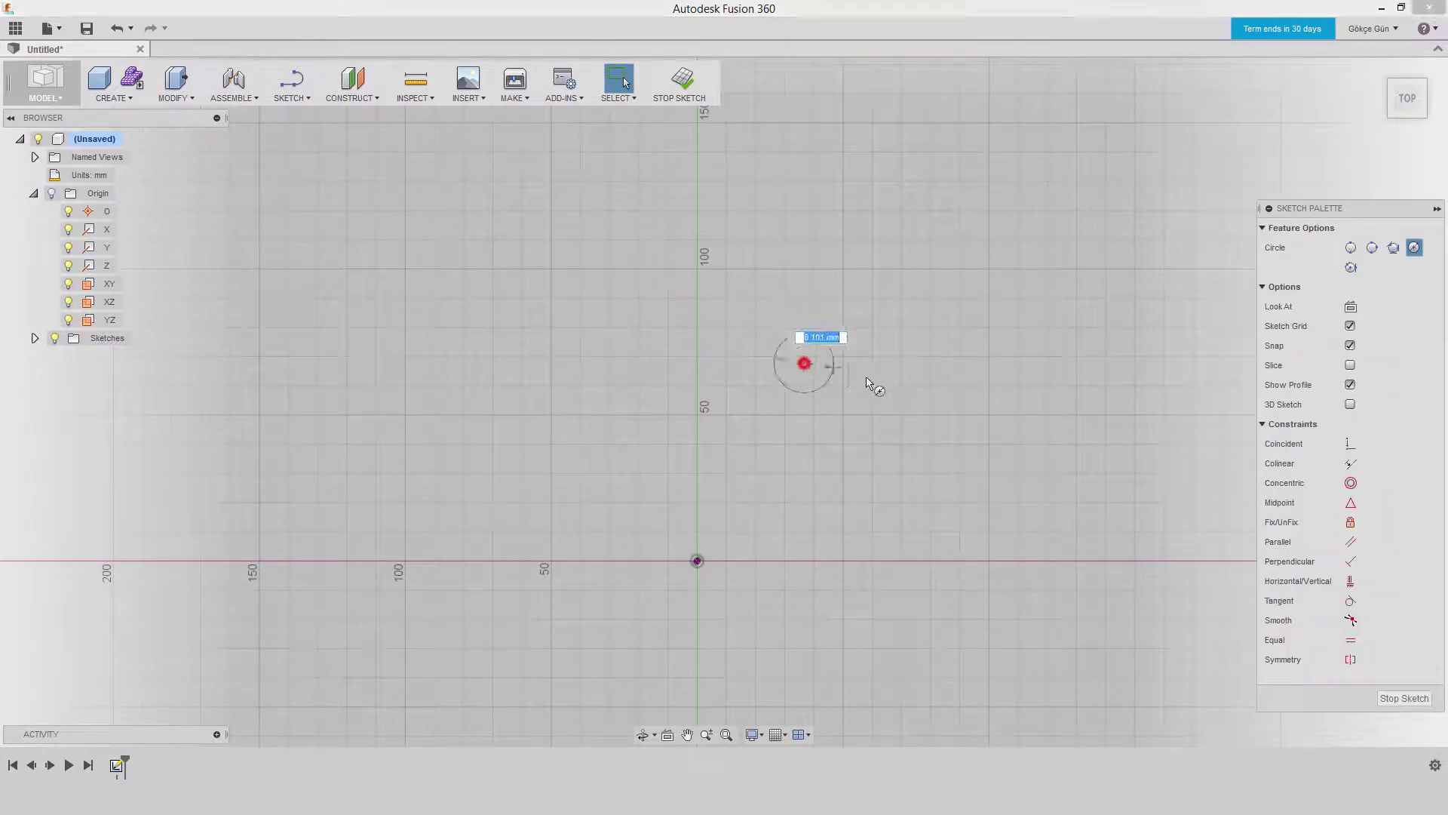
{"action": "left_click", "coordinate": [865, 379]}
{"action": "left_click", "coordinate": [994, 400]}
{"action": "left_click", "coordinate": [1019, 447]}
{"action": "right_click", "coordinate": [995, 323]}
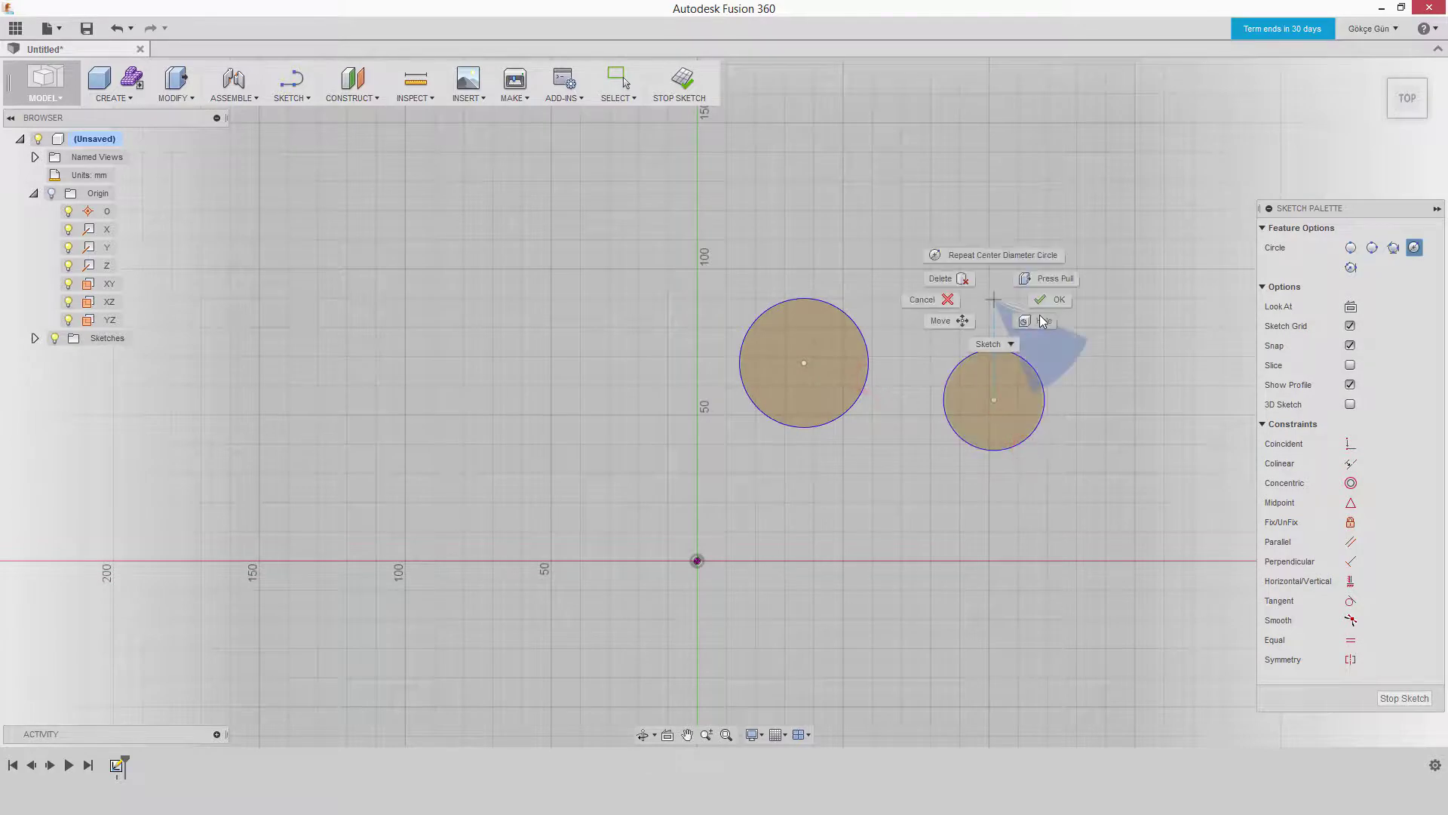
{"action": "left_click", "coordinate": [1044, 354]}
- Make the two circles concentric, move them together, and window-select both
{"action": "left_click", "coordinate": [998, 350]}
{"action": "left_click", "coordinate": [839, 311], "text": "shift"}
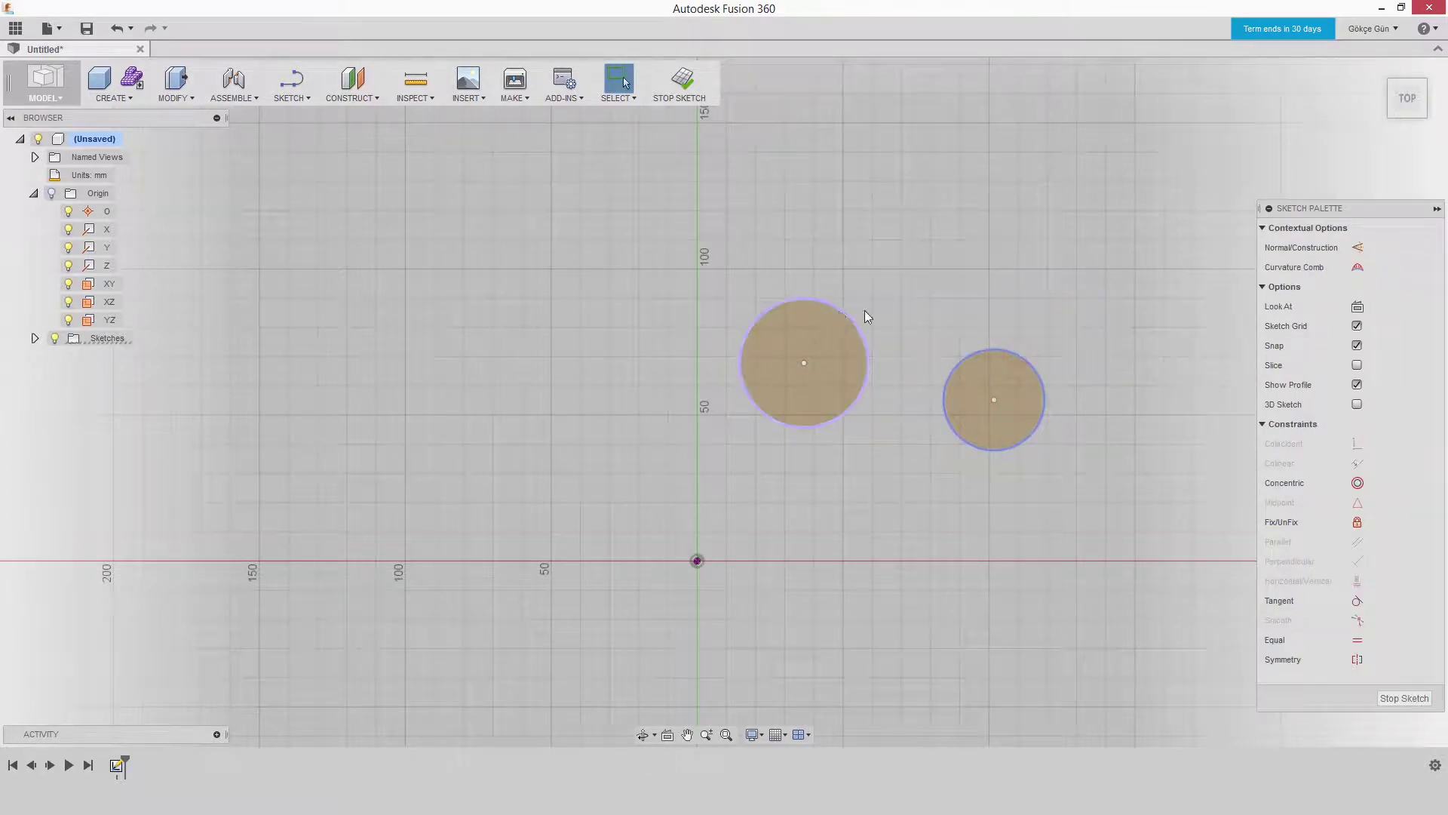
{"action": "left_click", "coordinate": [1358, 482]}
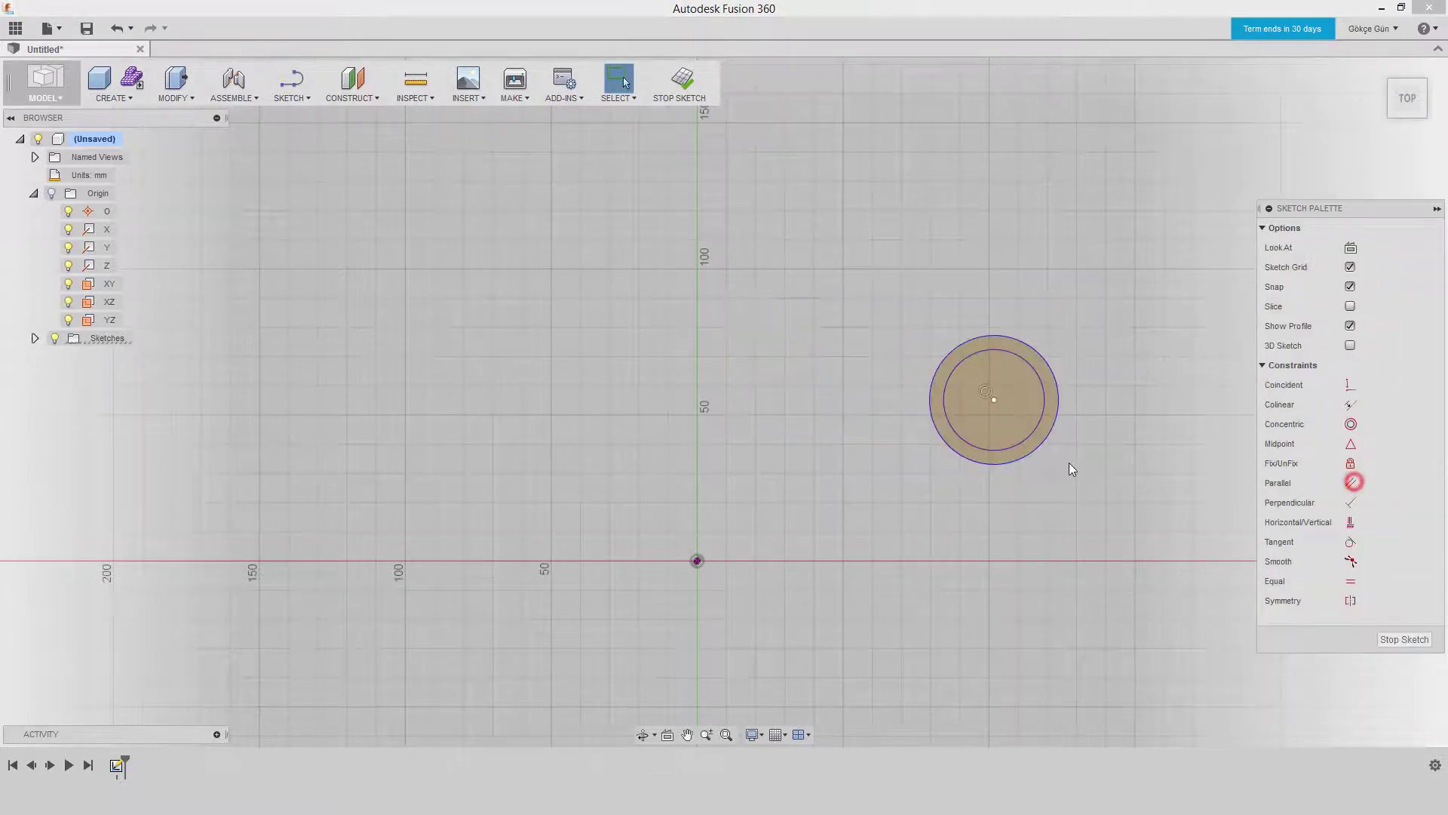
{"action": "left_click_drag", "start_coordinate": [994, 400], "coordinate": [809, 365]}
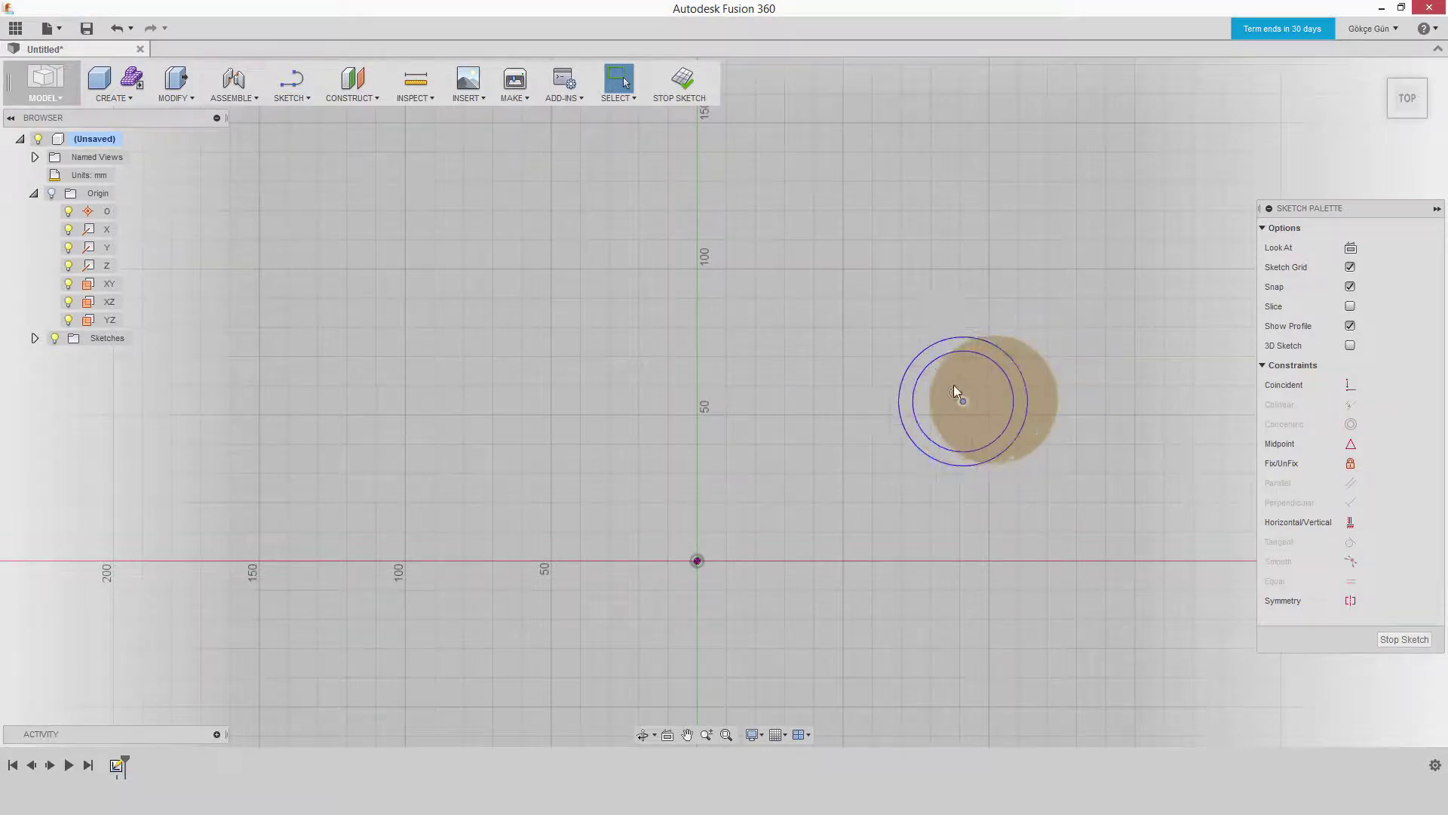
{"action": "key", "text": "Escape"}
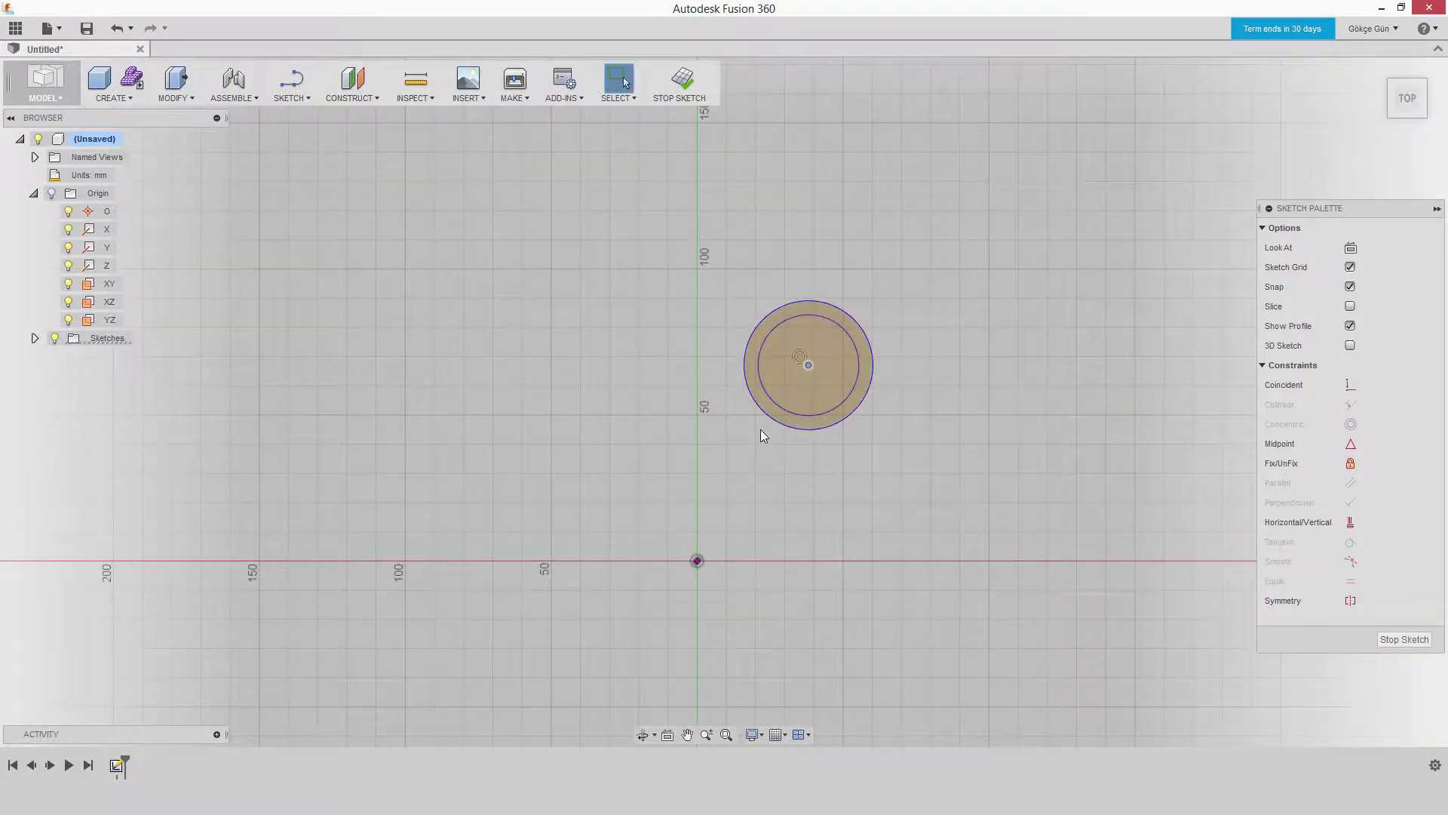
{"action": "left_click_drag", "start_coordinate": [920, 498], "coordinate": [759, 286]}
{"action": "key", "text": "Delete"}
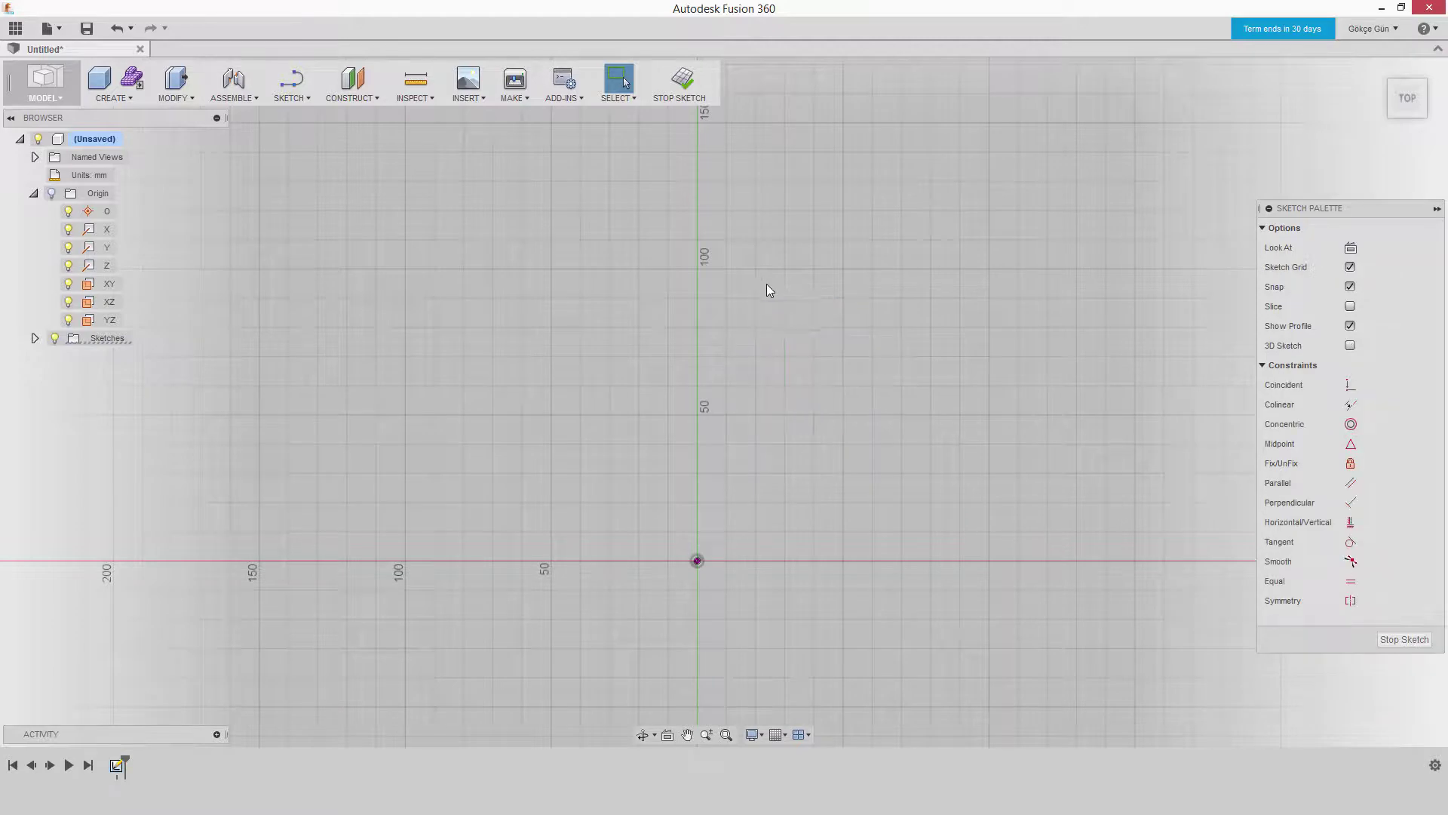
{"action": "key", "text": "l"}
{"action": "left_click", "coordinate": [726, 356]}
{"action": "double_click", "coordinate": [1077, 386]}
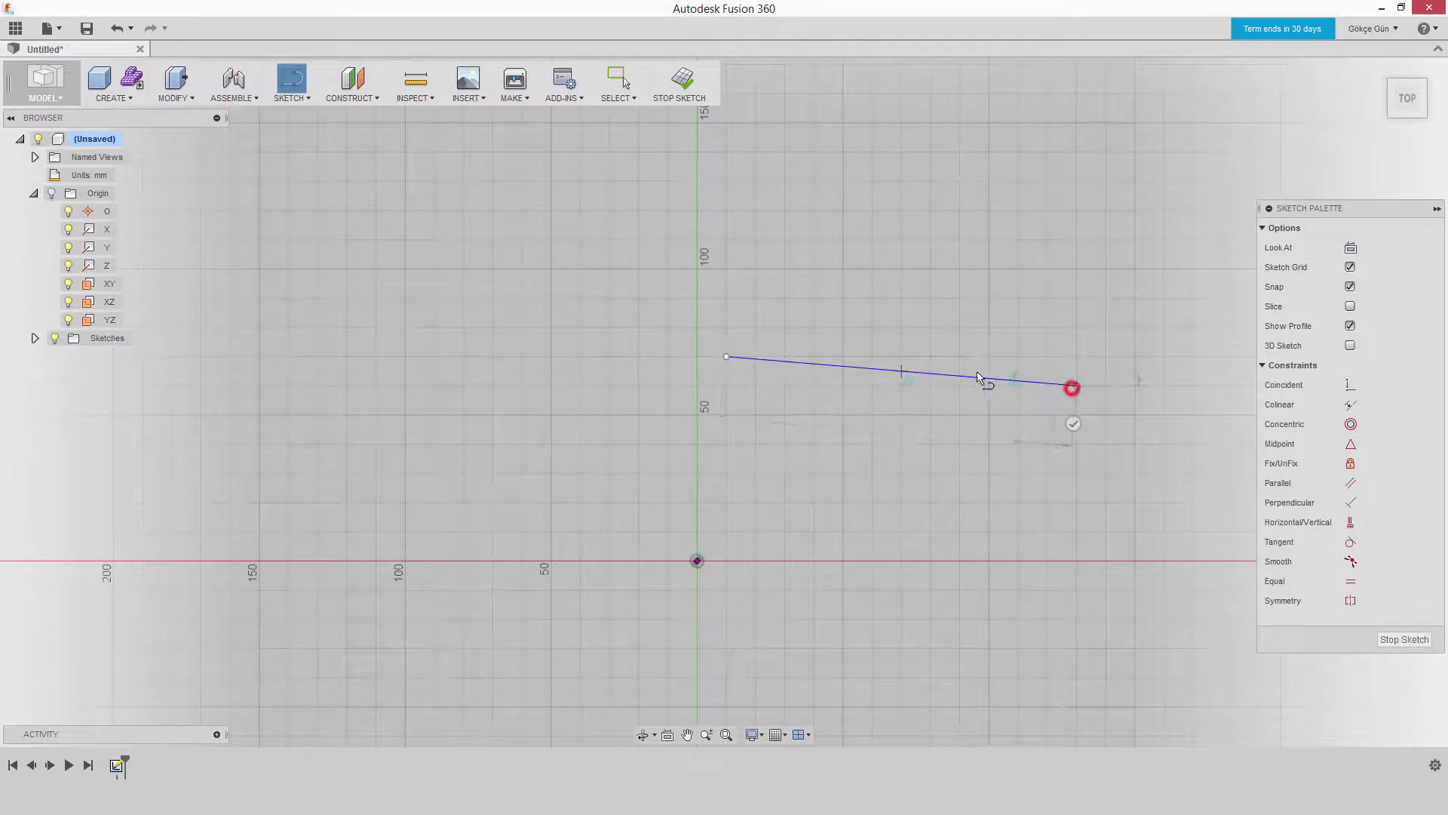
{"action": "key", "text": "Escape"}
{"action": "key", "text": "l"}
{"action": "left_click", "coordinate": [931, 152]}
{"action": "left_click", "coordinate": [945, 310]}
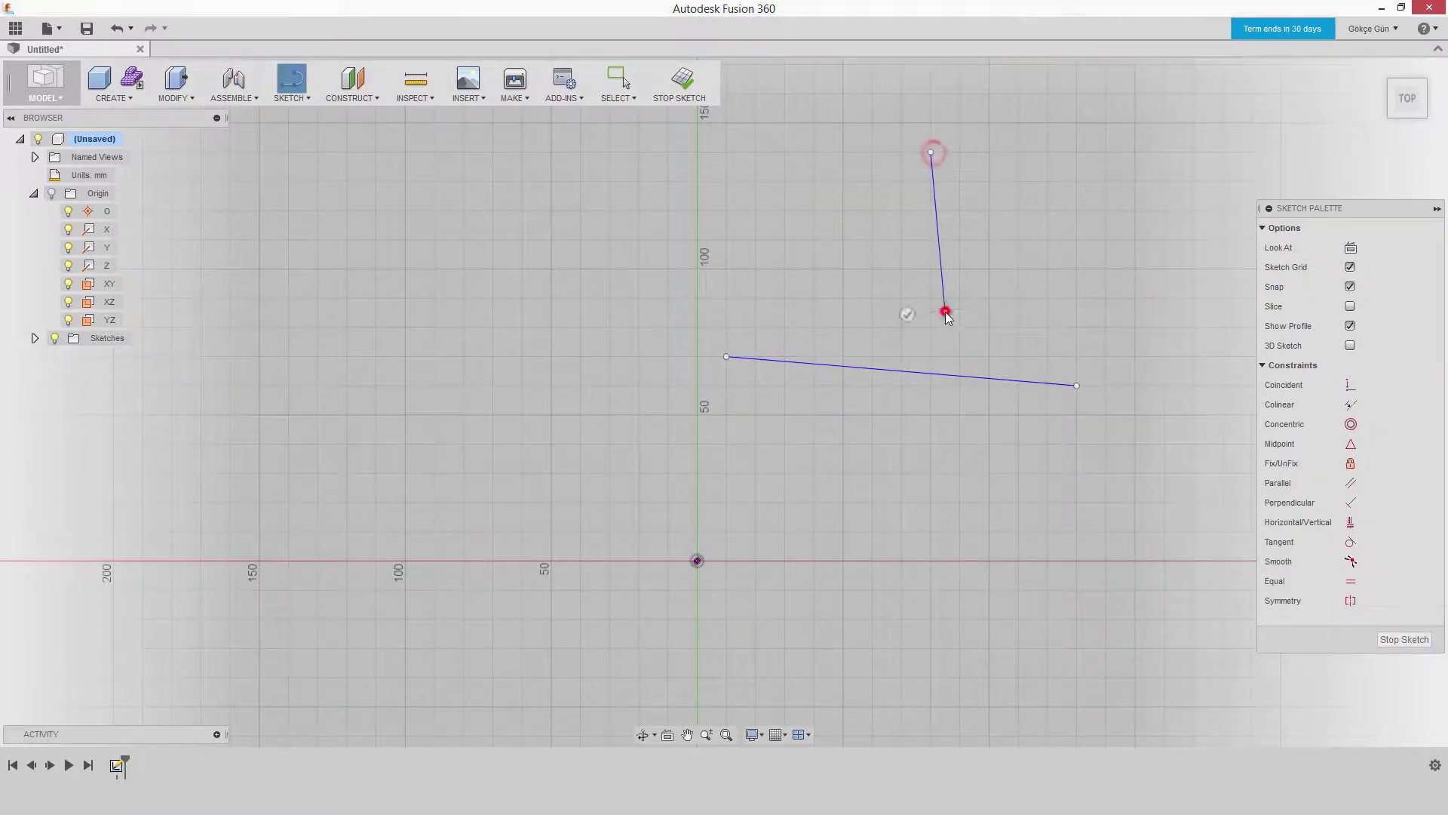
{"action": "key", "text": "Escape"}
{"action": "left_click", "coordinate": [945, 312]}
{"action": "left_click", "coordinate": [930, 374]}
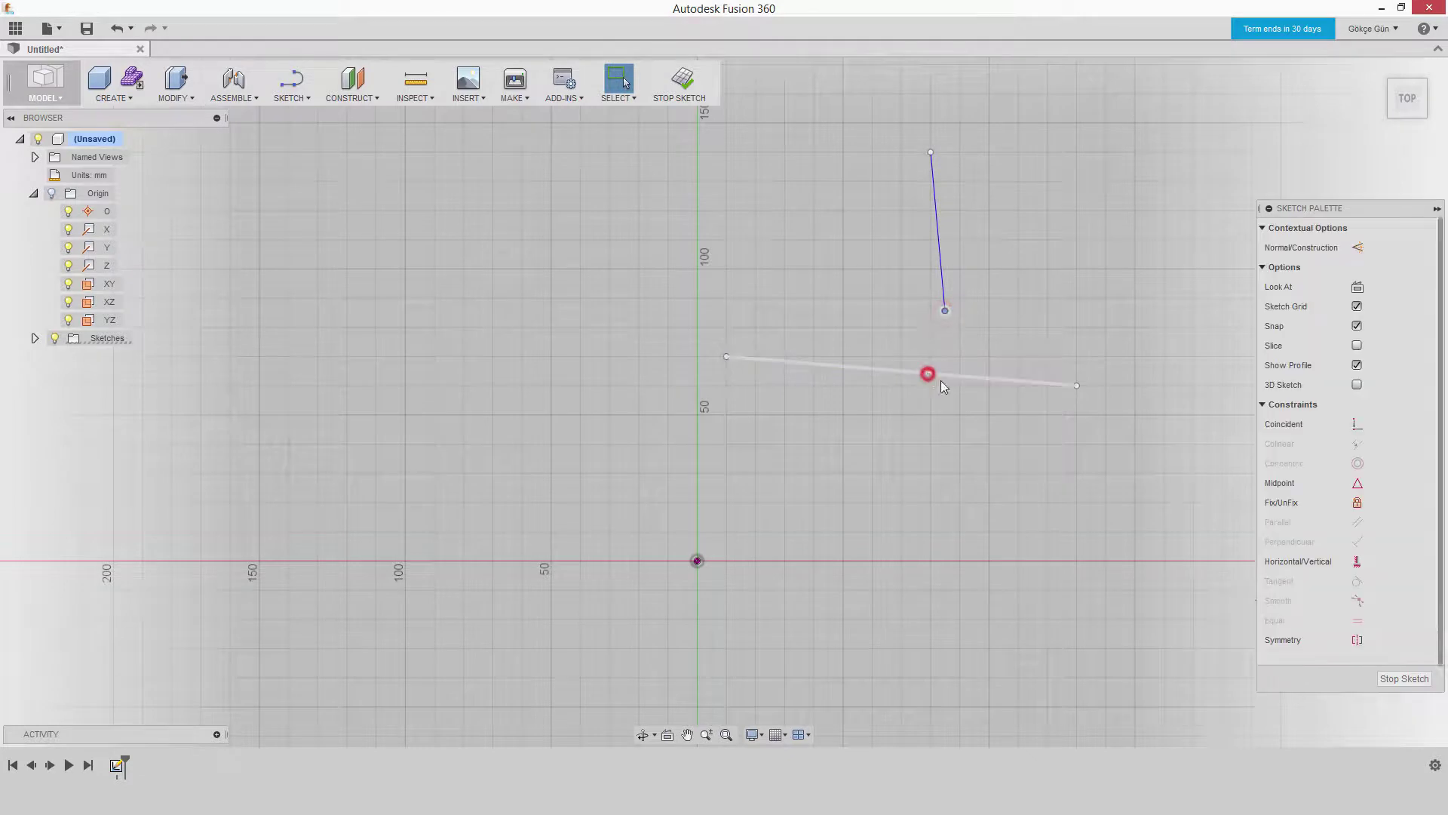
{"action": "left_click", "coordinate": [1357, 485]}
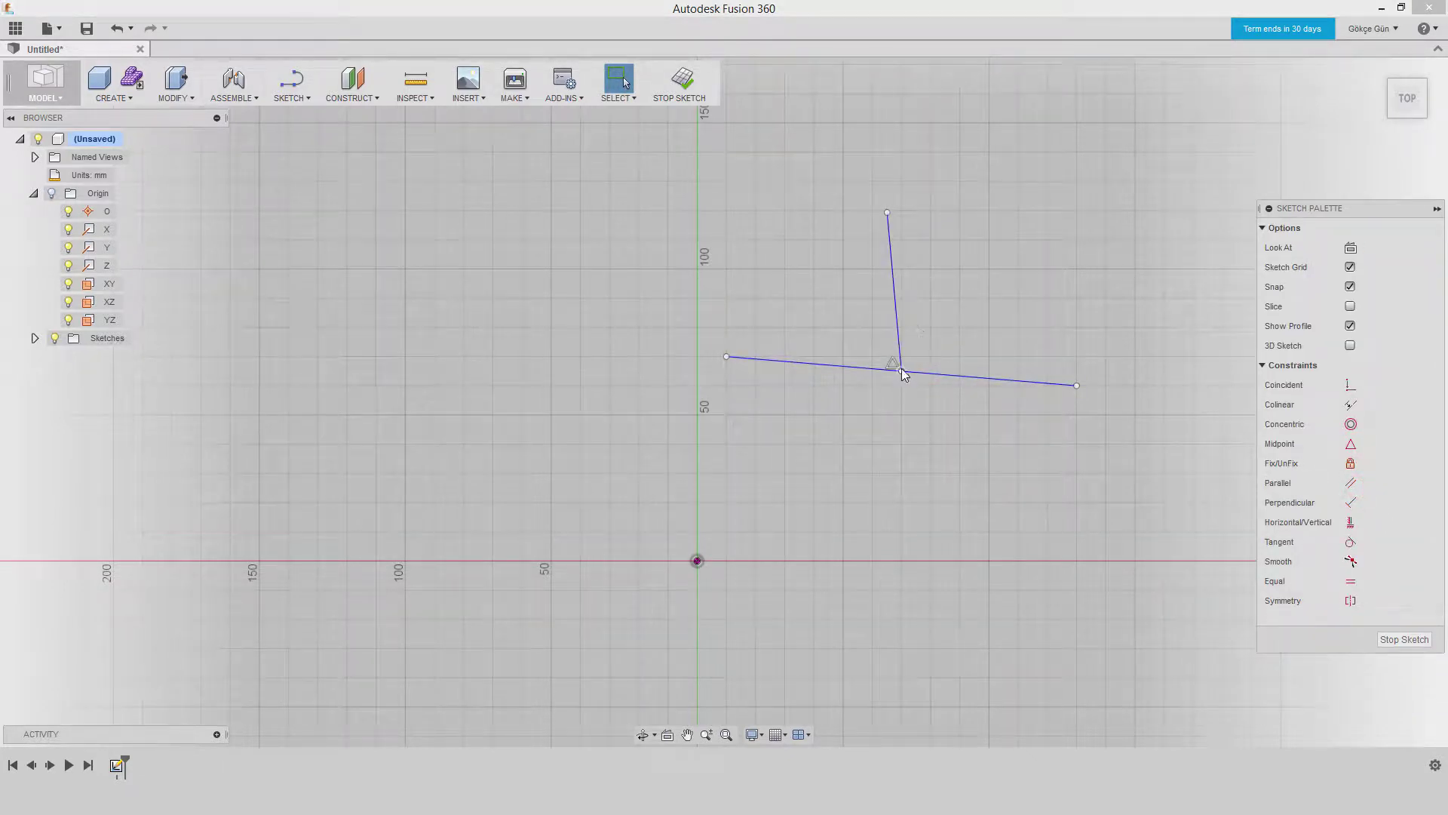
{"action": "mouse_move", "coordinate": [901, 372]}
{"action": "left_mouse_down"}
{"action": "mouse_move", "coordinate": [866, 381]}
{"action": "mouse_move", "coordinate": [865, 398]}
{"action": "mouse_move", "coordinate": [1021, 420]}
{"action": "mouse_move", "coordinate": [956, 350]}
{"action": "mouse_move", "coordinate": [837, 365]}
{"action": "left_mouse_up"}
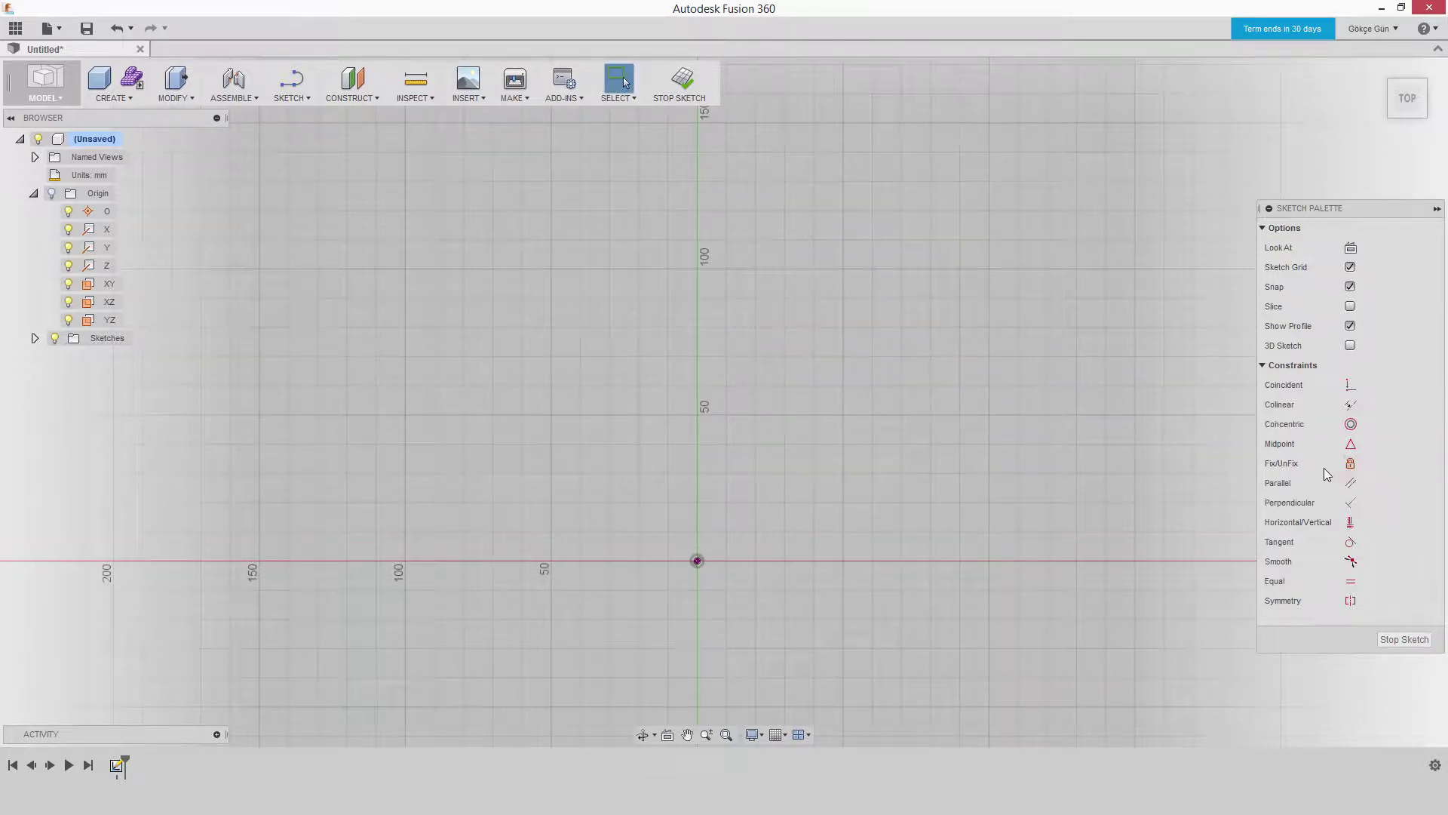
- Draw a single line slanting down to the right
{"action": "left_click", "coordinate": [296, 83]}
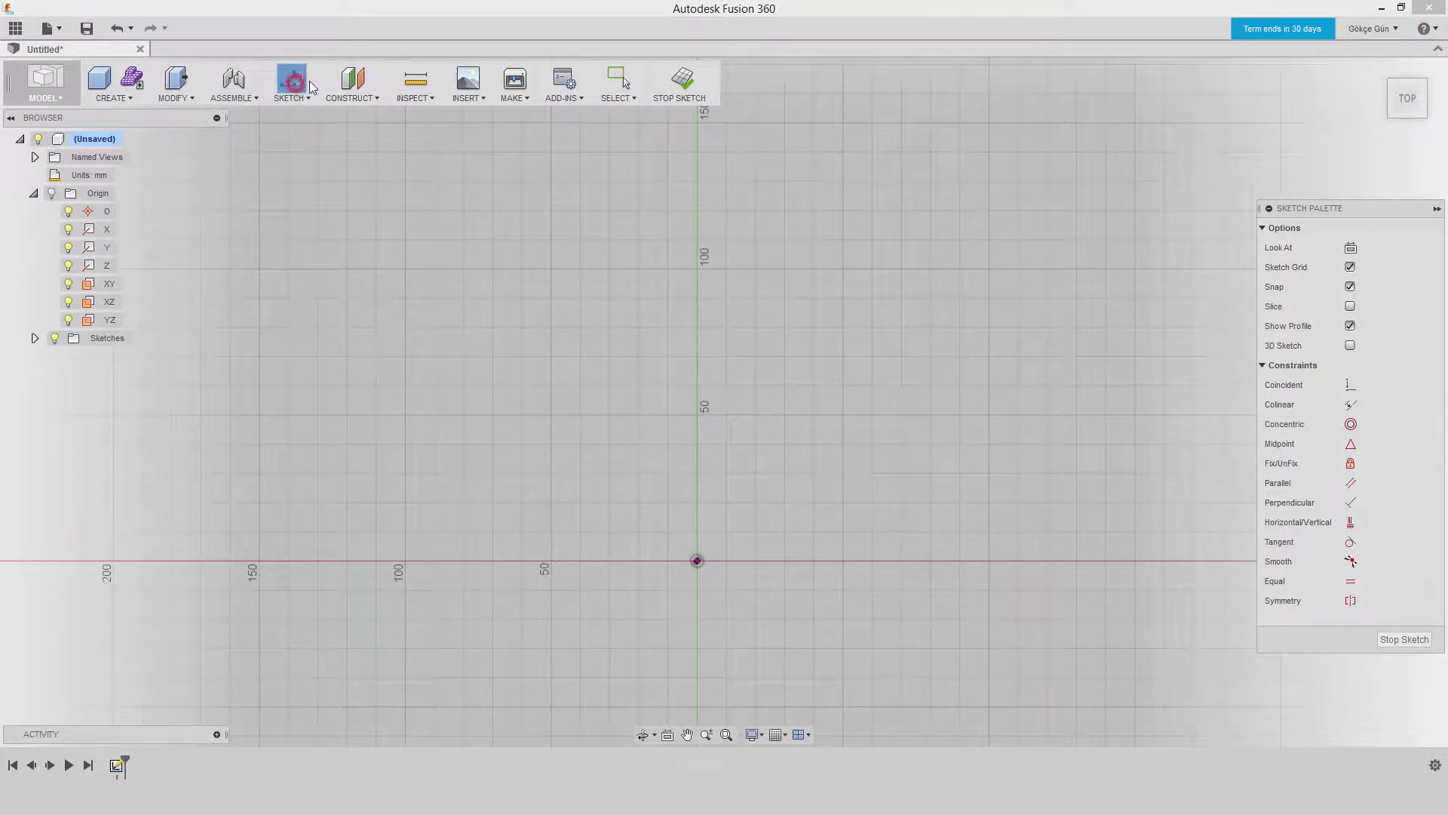
{"action": "left_click", "coordinate": [842, 269]}
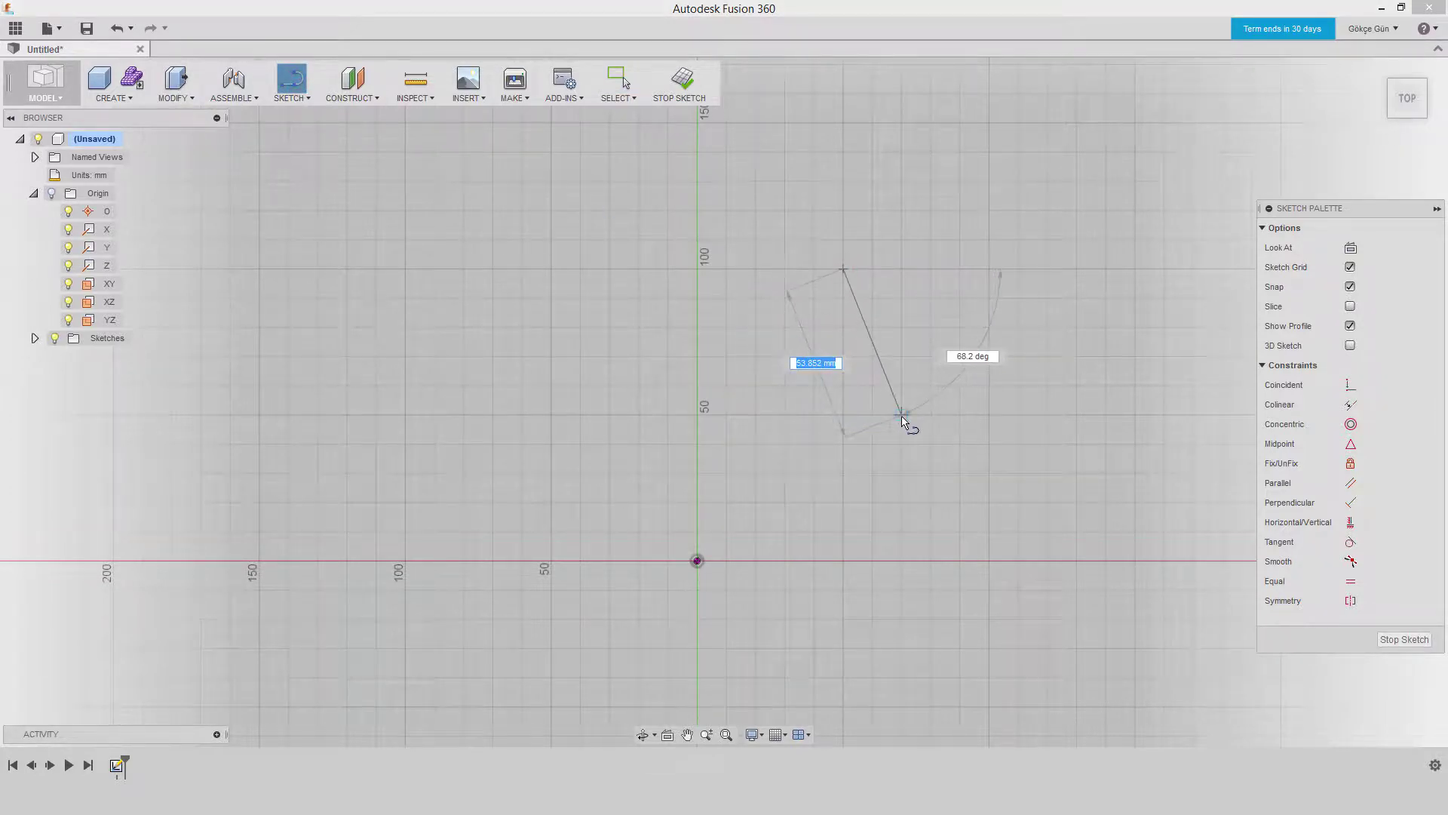
{"action": "left_click", "coordinate": [902, 415]}
{"action": "right_click", "coordinate": [939, 257]}
{"action": "left_click", "coordinate": [976, 245]}
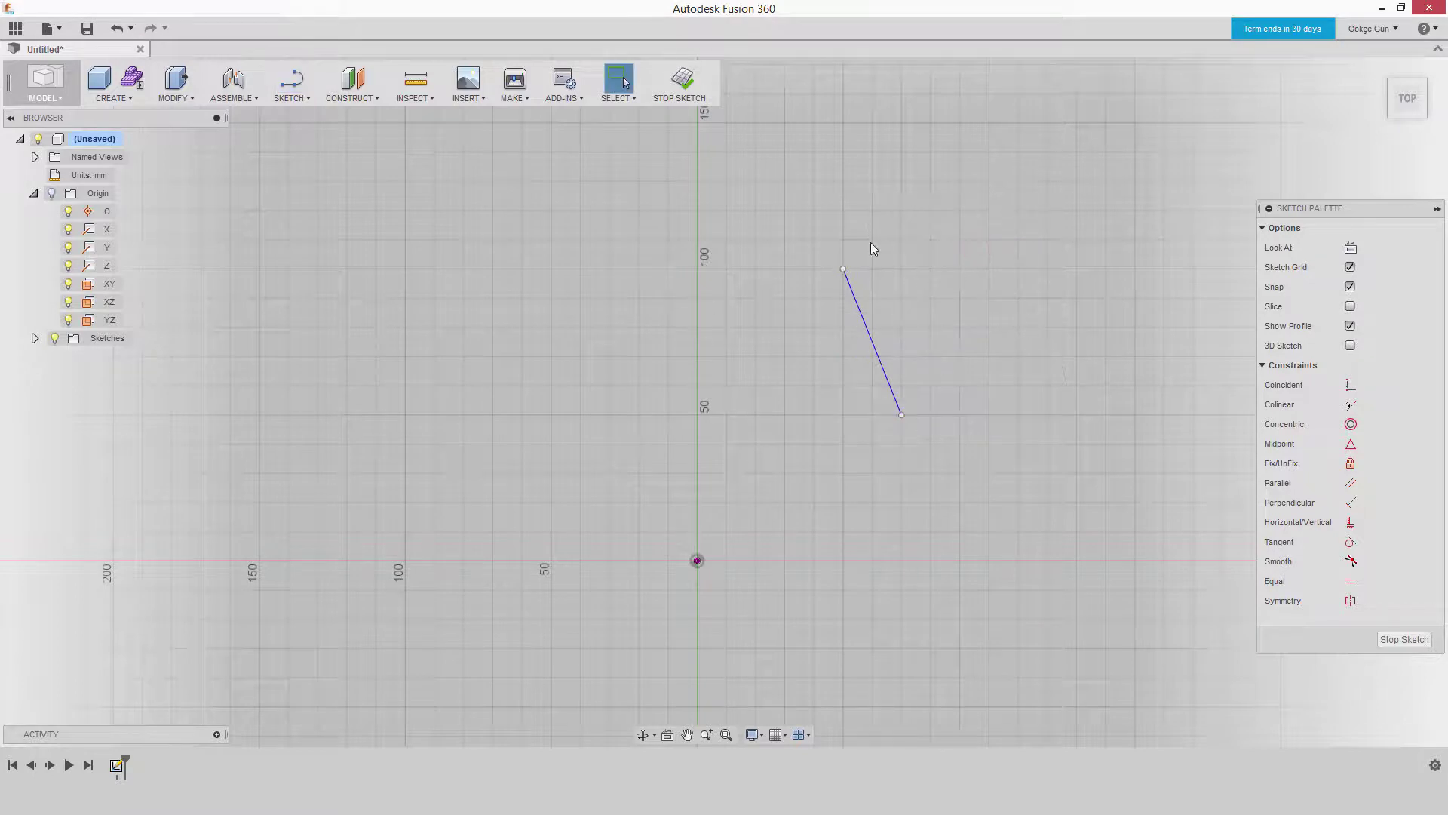
- Fix the line's lower endpoint and drag the upper end up and left
{"action": "left_click", "coordinate": [902, 414]}
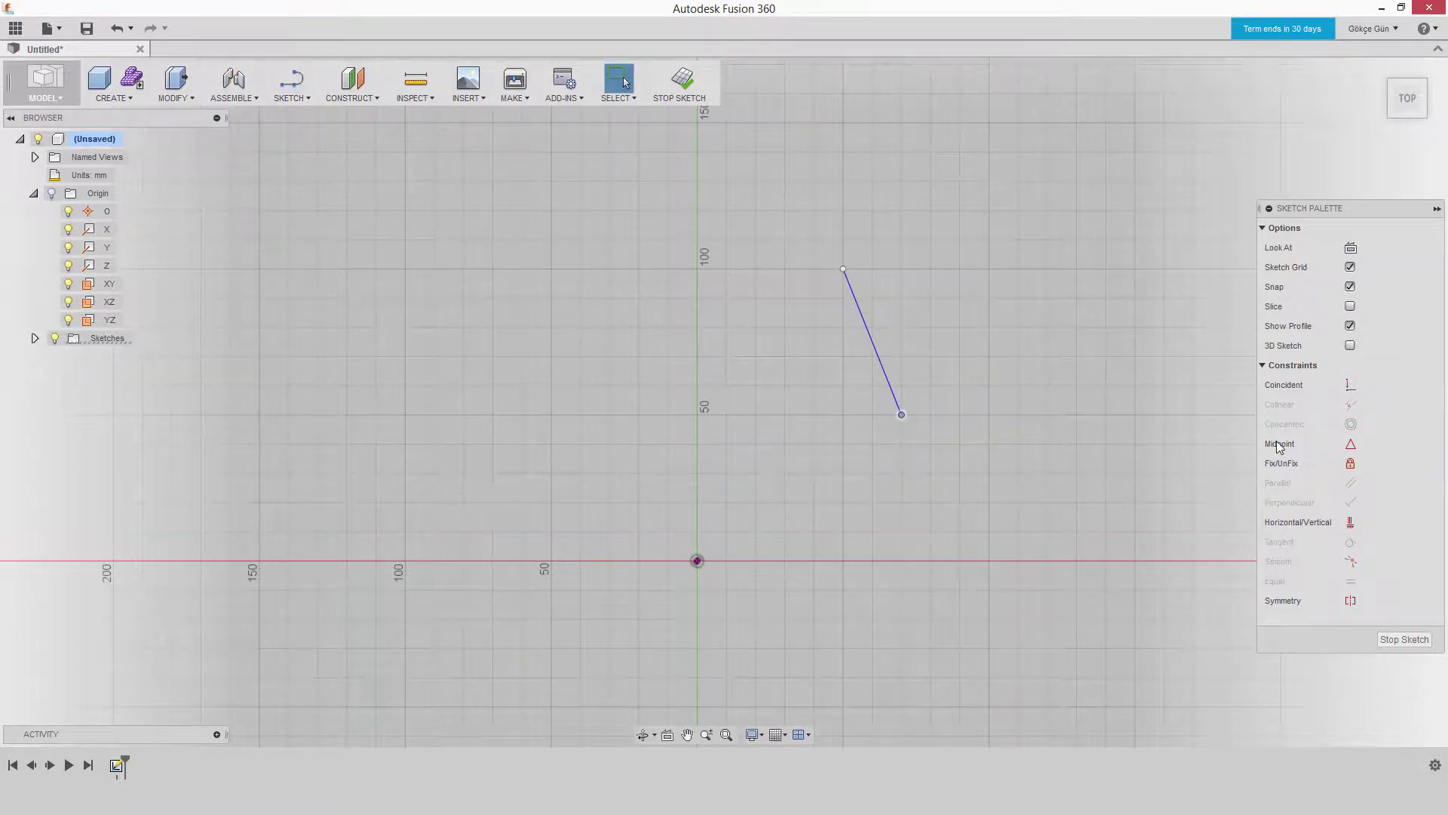
{"action": "left_click", "coordinate": [1357, 467]}
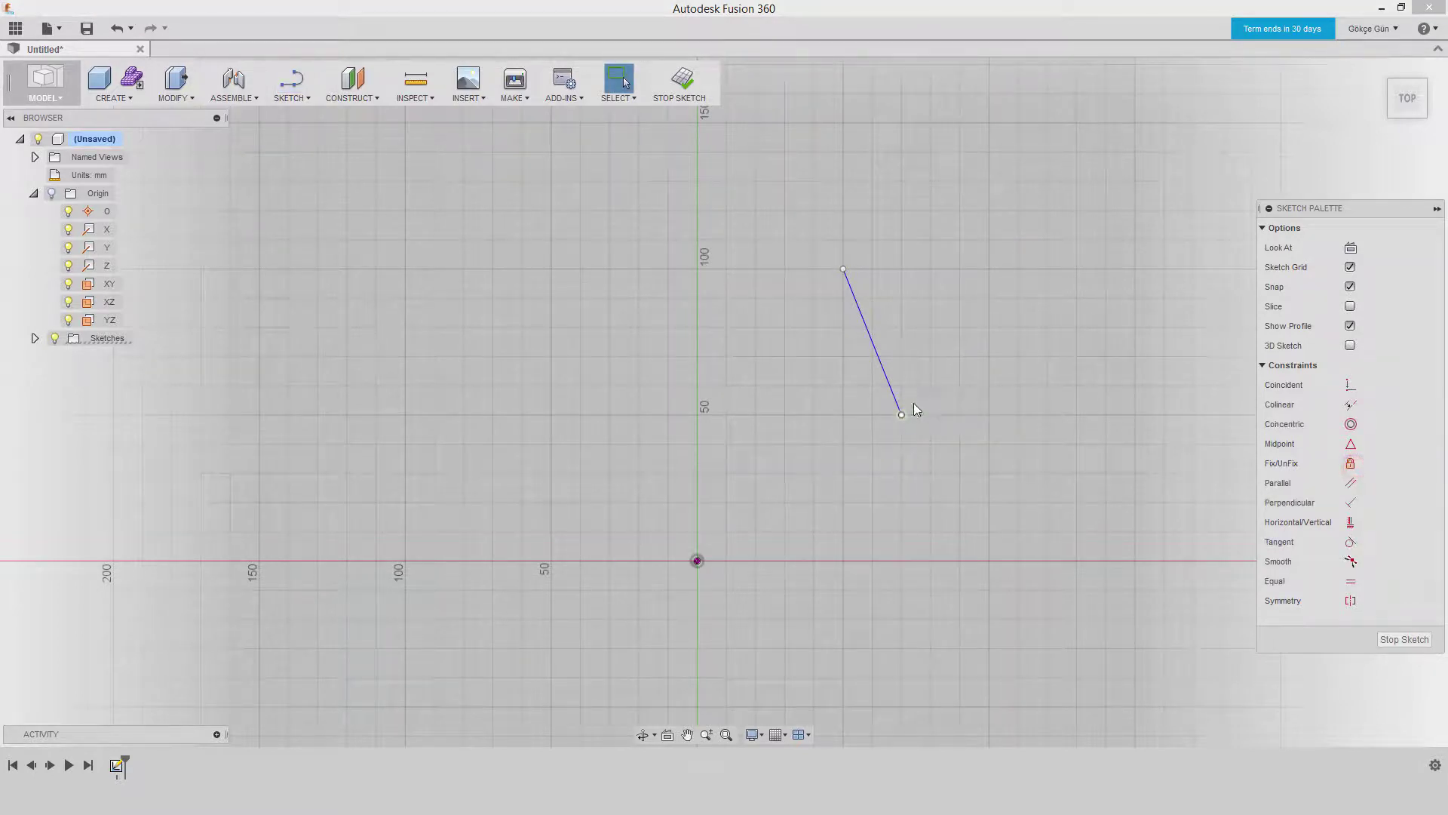
{"action": "left_click_drag", "start_coordinate": [844, 270], "coordinate": [815, 225]}
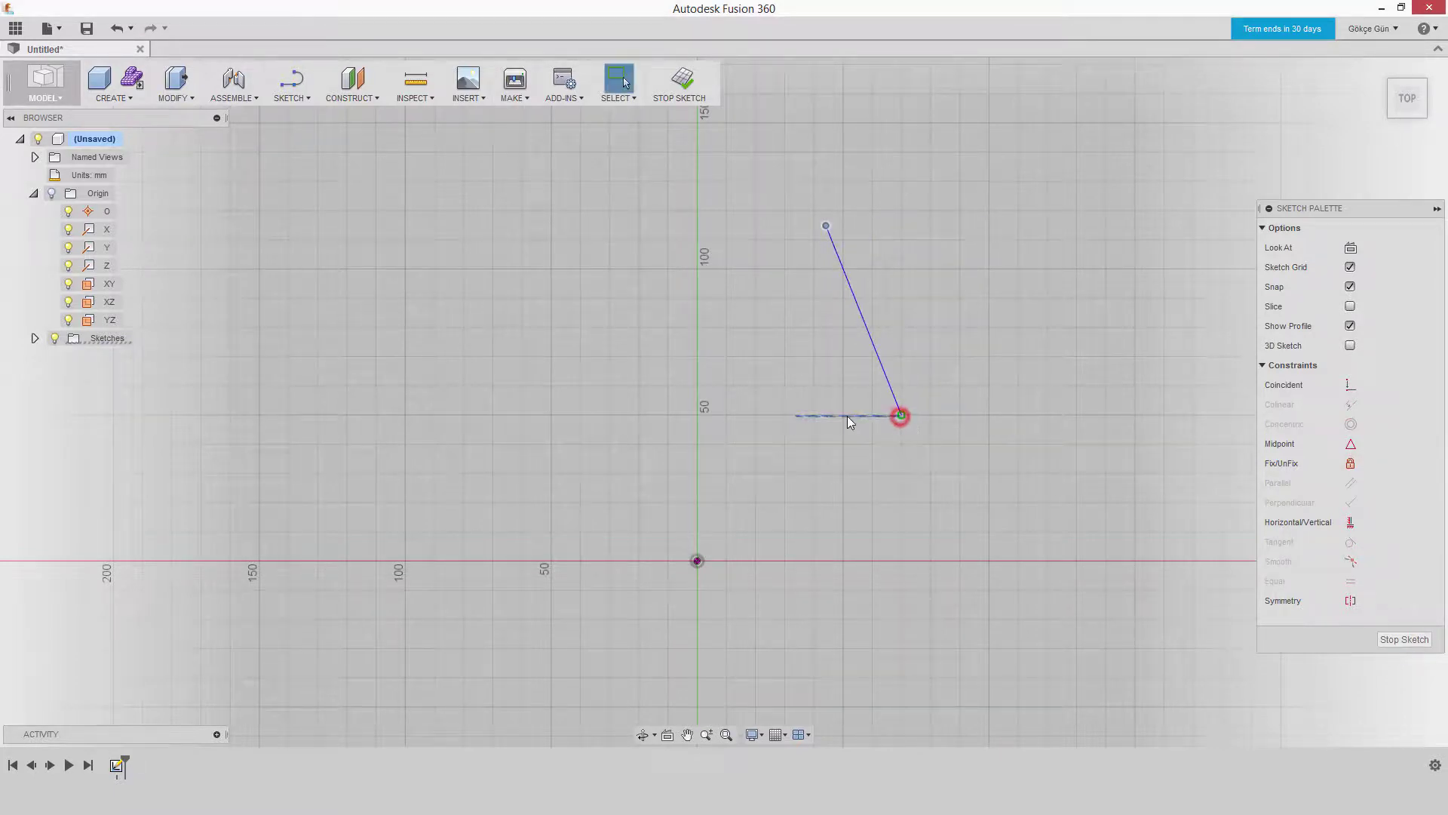
{"action": "left_click", "coordinate": [911, 495]}
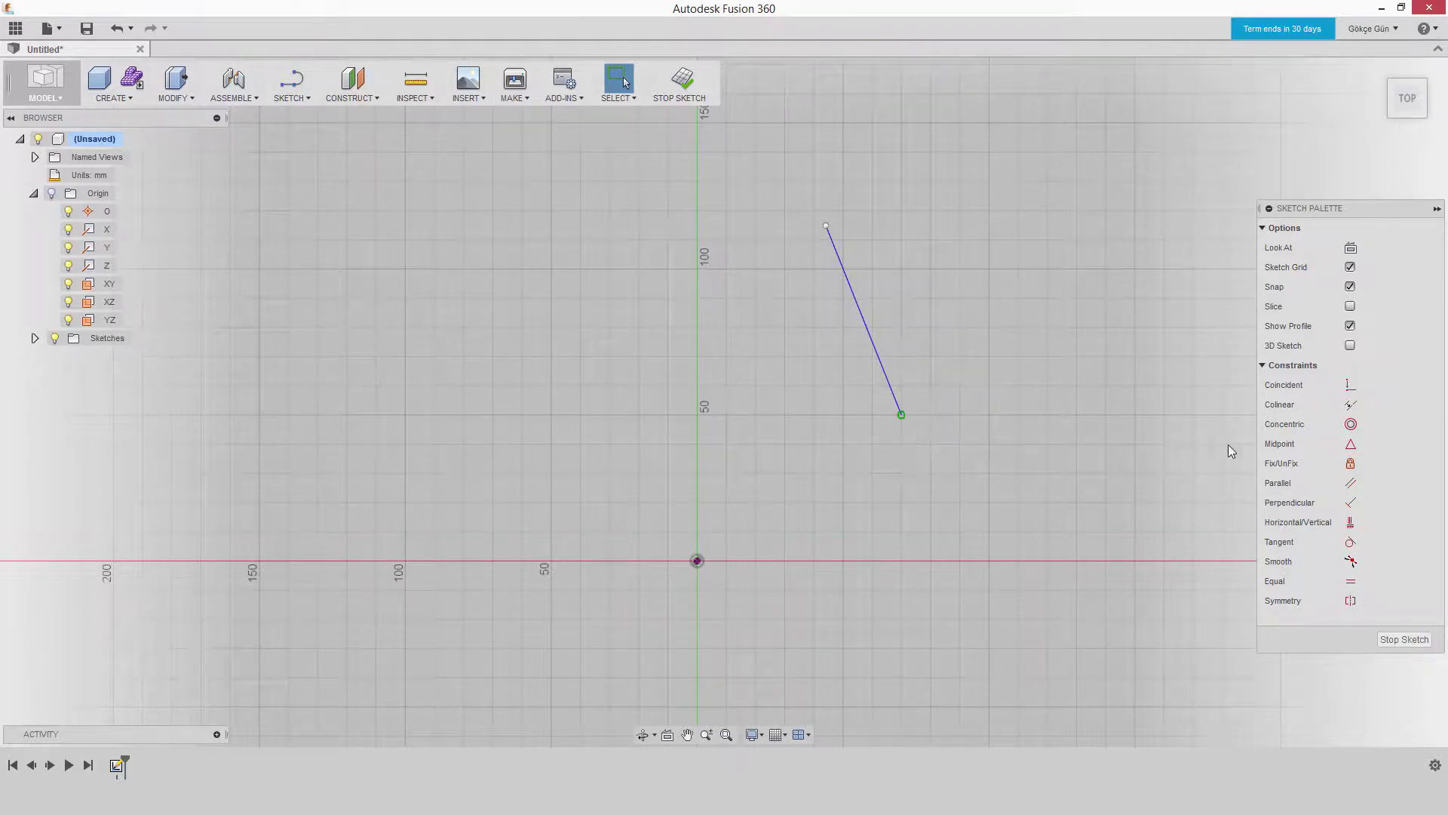
- Unfix the lower endpoint and drag it to a new position
{"action": "left_click", "coordinate": [1350, 463]}
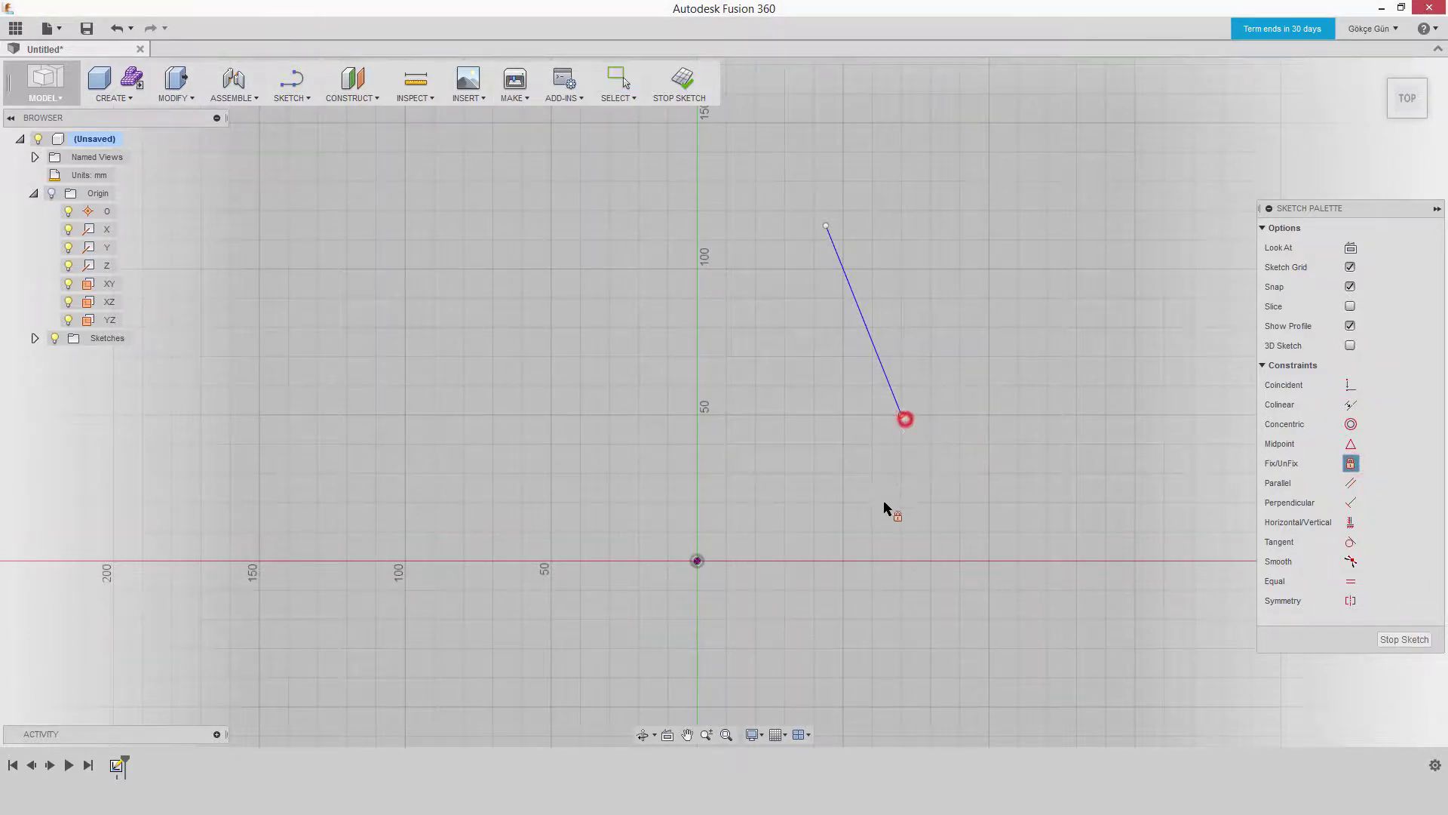
{"action": "right_click", "coordinate": [972, 457]}
{"action": "key", "text": "Escape"}
{"action": "left_click_drag", "start_coordinate": [898, 410], "coordinate": [945, 440]}
{"action": "left_click", "coordinate": [984, 413]}
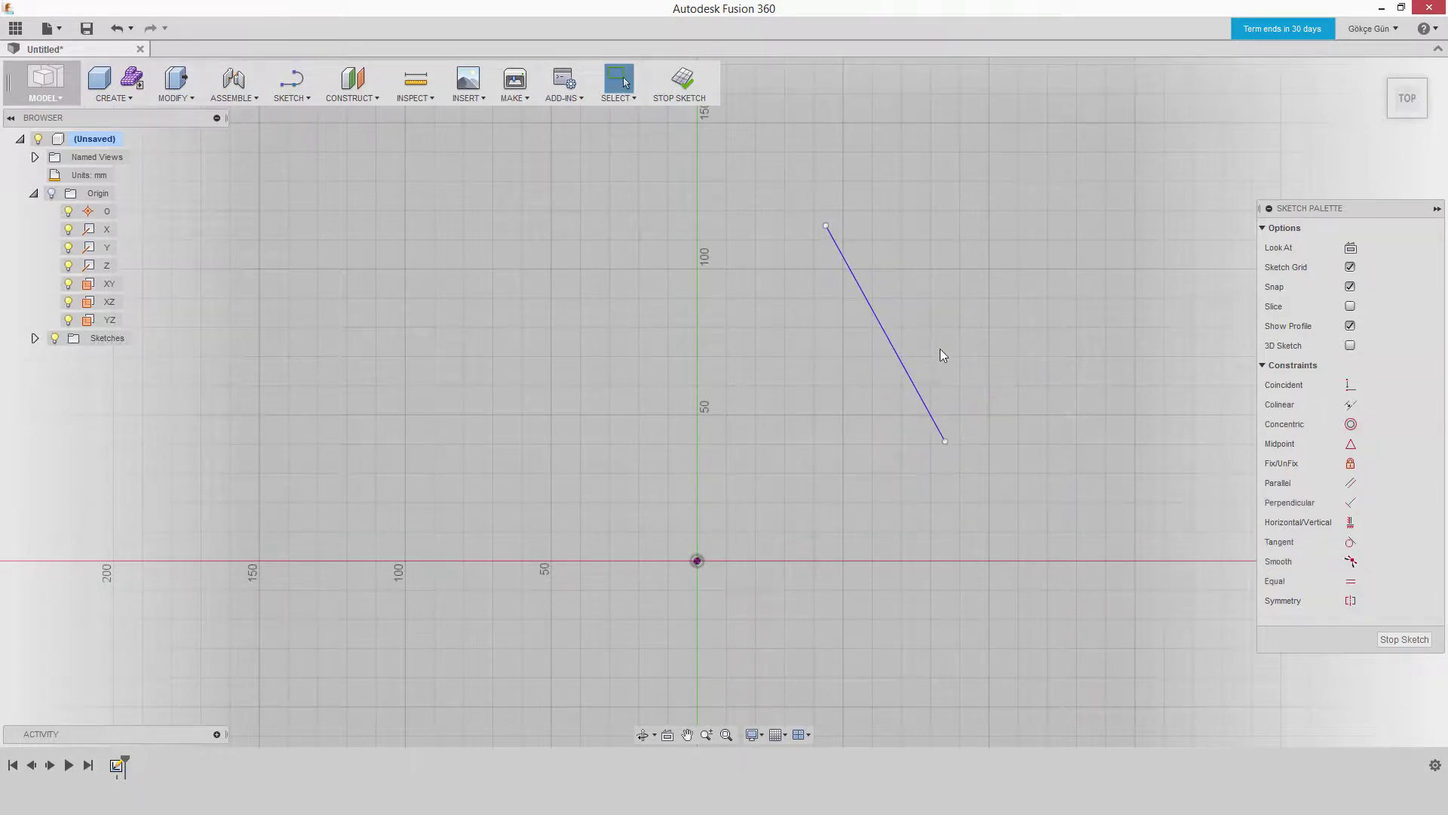
- Draw a second slanted line to the right of the first
{"action": "key", "text": "l"}
{"action": "left_click", "coordinate": [960, 217]}
{"action": "left_click", "coordinate": [1100, 363]}
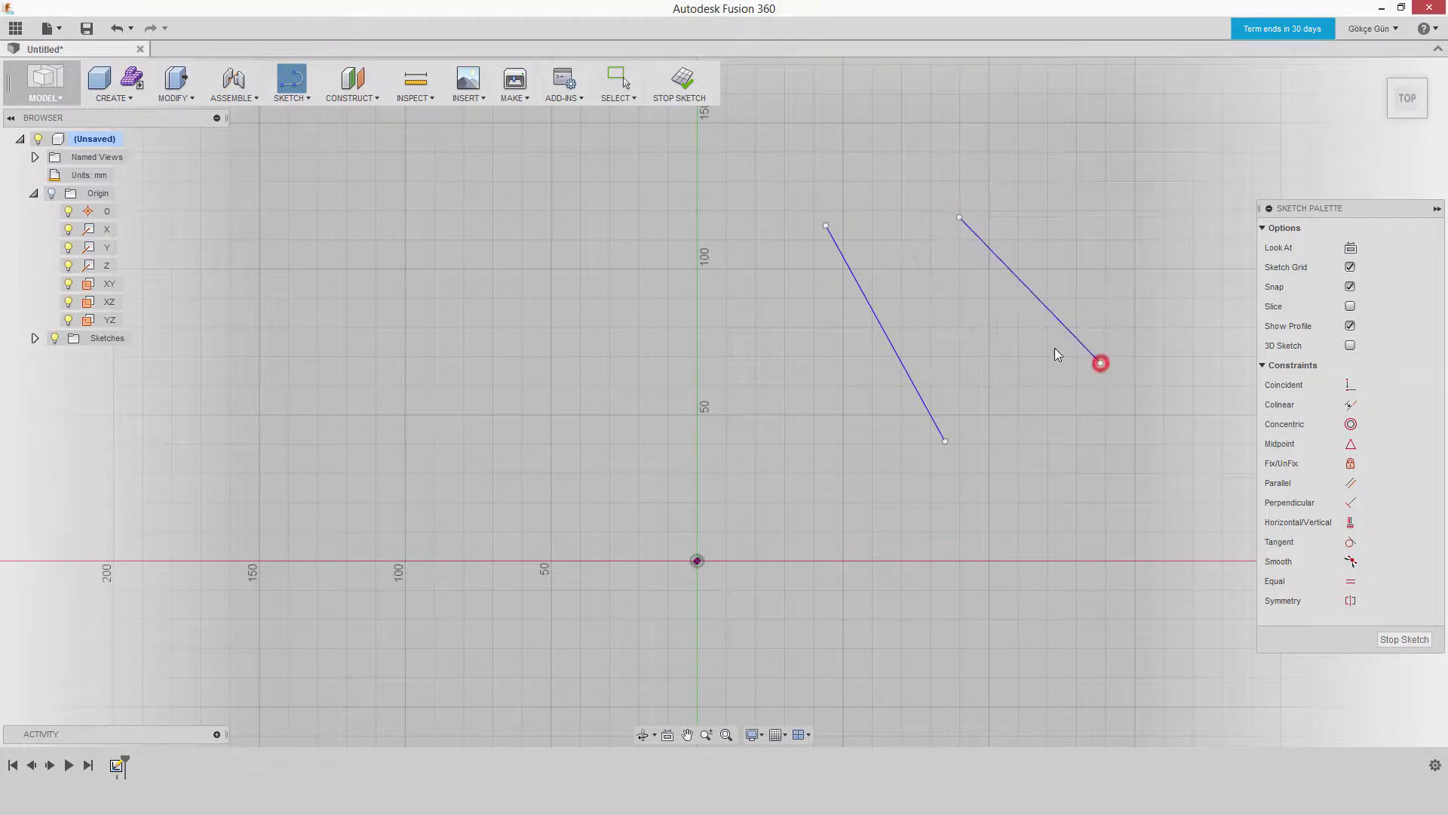
{"action": "key", "text": "Escape"}
- Make the two lines parallel, test by dragging endpoints, then delete both
{"action": "left_click", "coordinate": [1046, 307]}
{"action": "left_click", "coordinate": [907, 372], "text": "shift"}
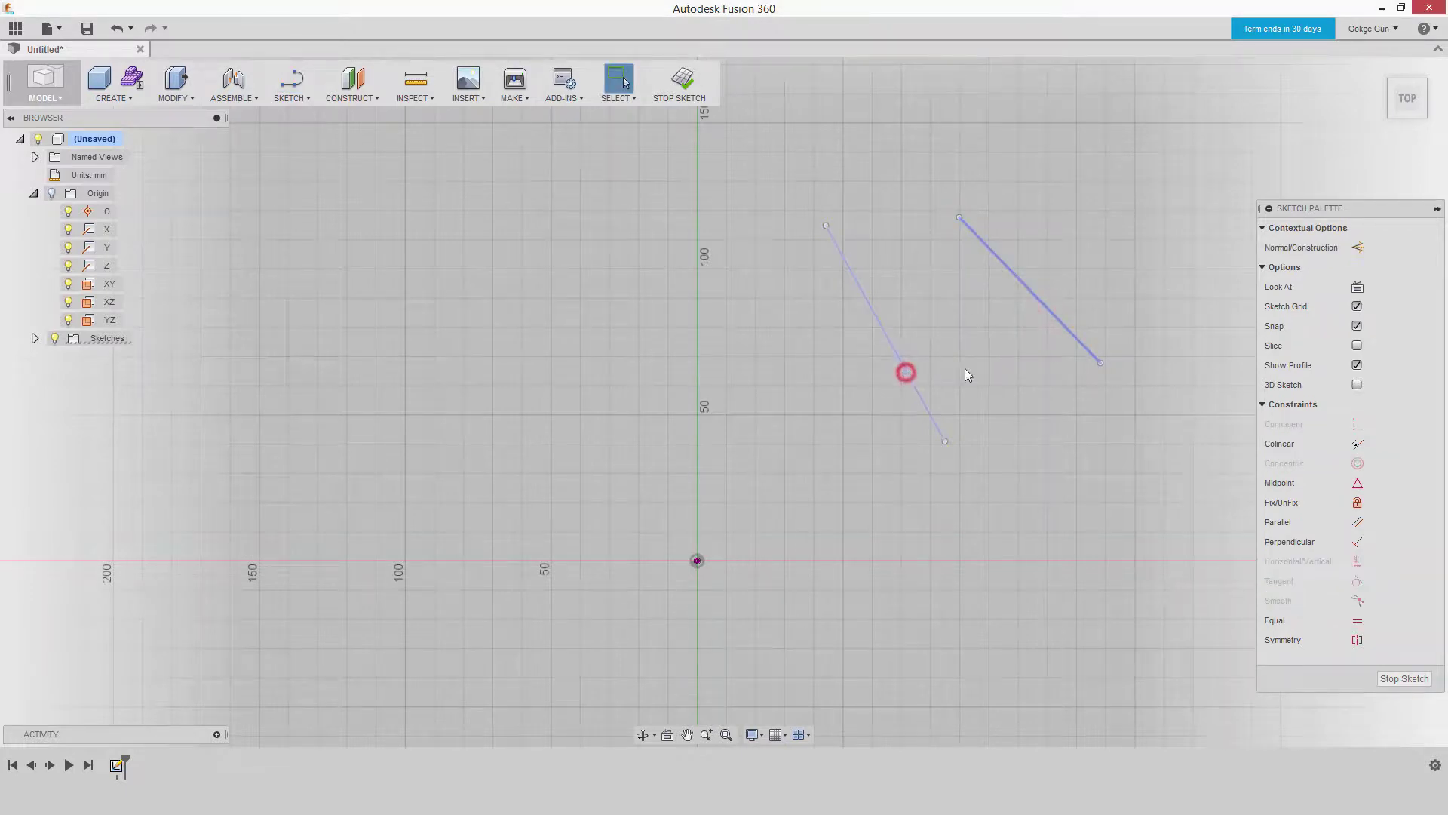
{"action": "left_click", "coordinate": [1360, 523]}
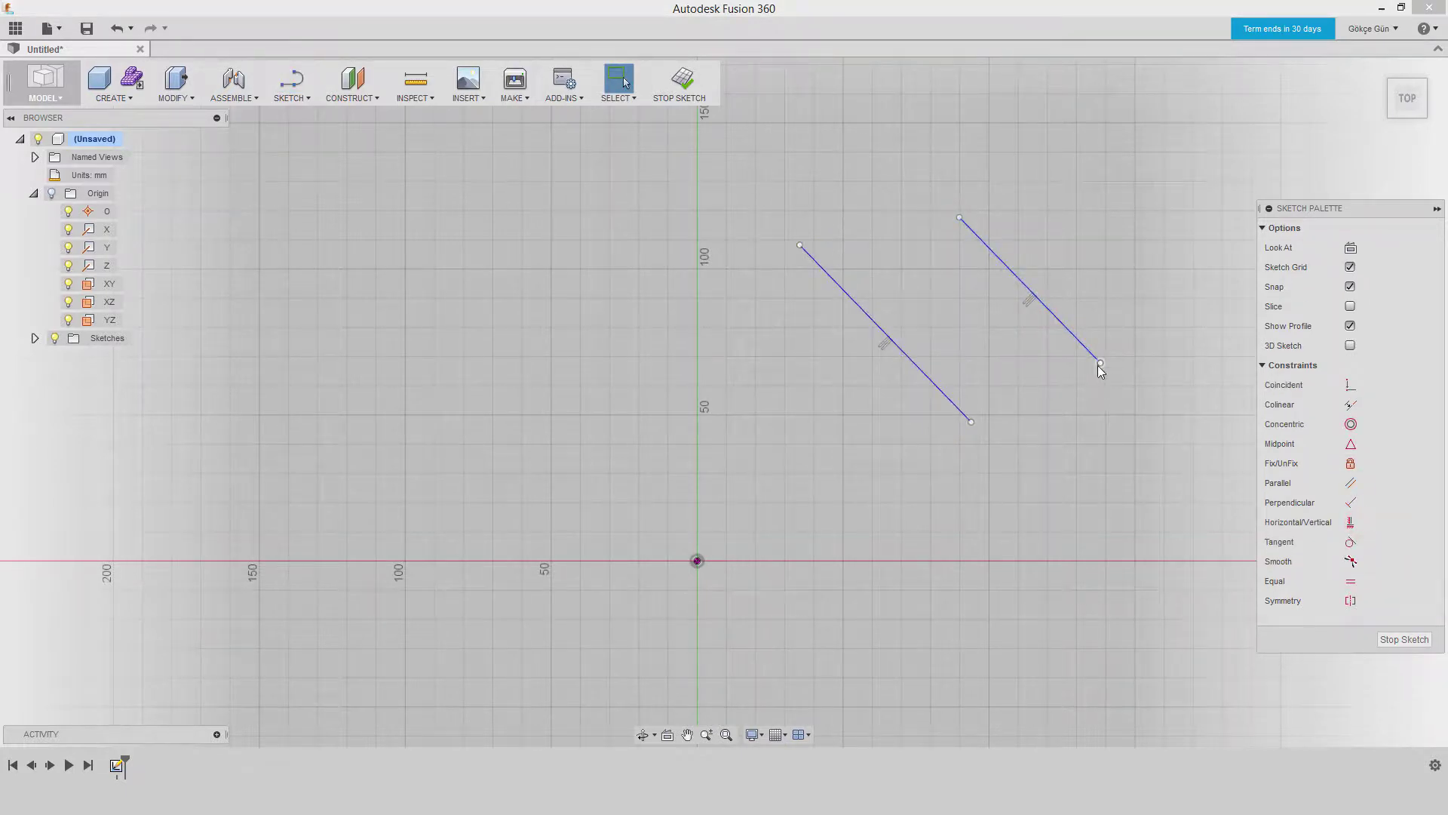
{"action": "left_click_drag", "start_coordinate": [1101, 365], "coordinate": [1067, 371]}
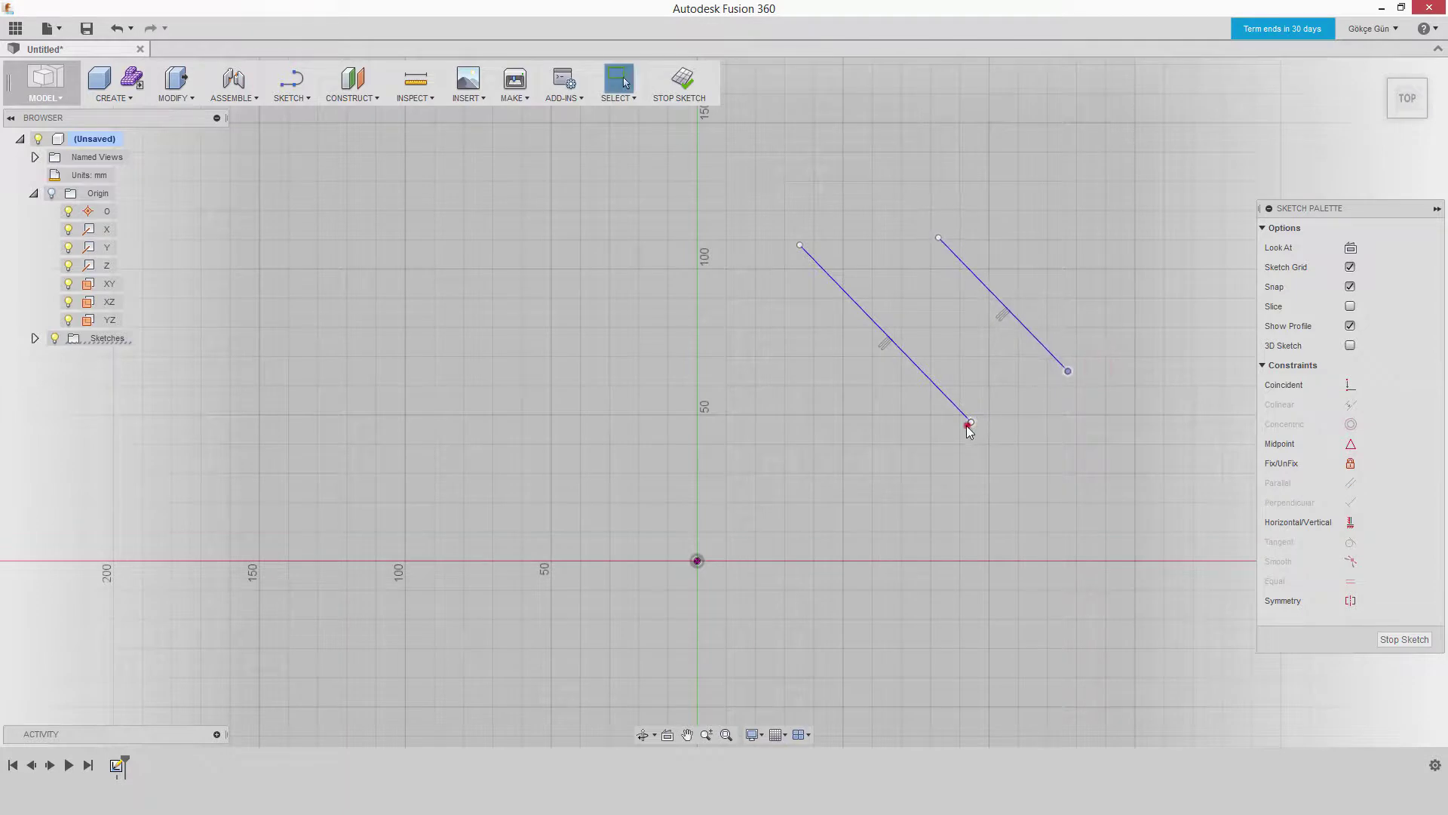
{"action": "left_click_drag", "start_coordinate": [970, 424], "coordinate": [944, 443]}
{"action": "left_click_drag", "start_coordinate": [1126, 526], "coordinate": [825, 302]}
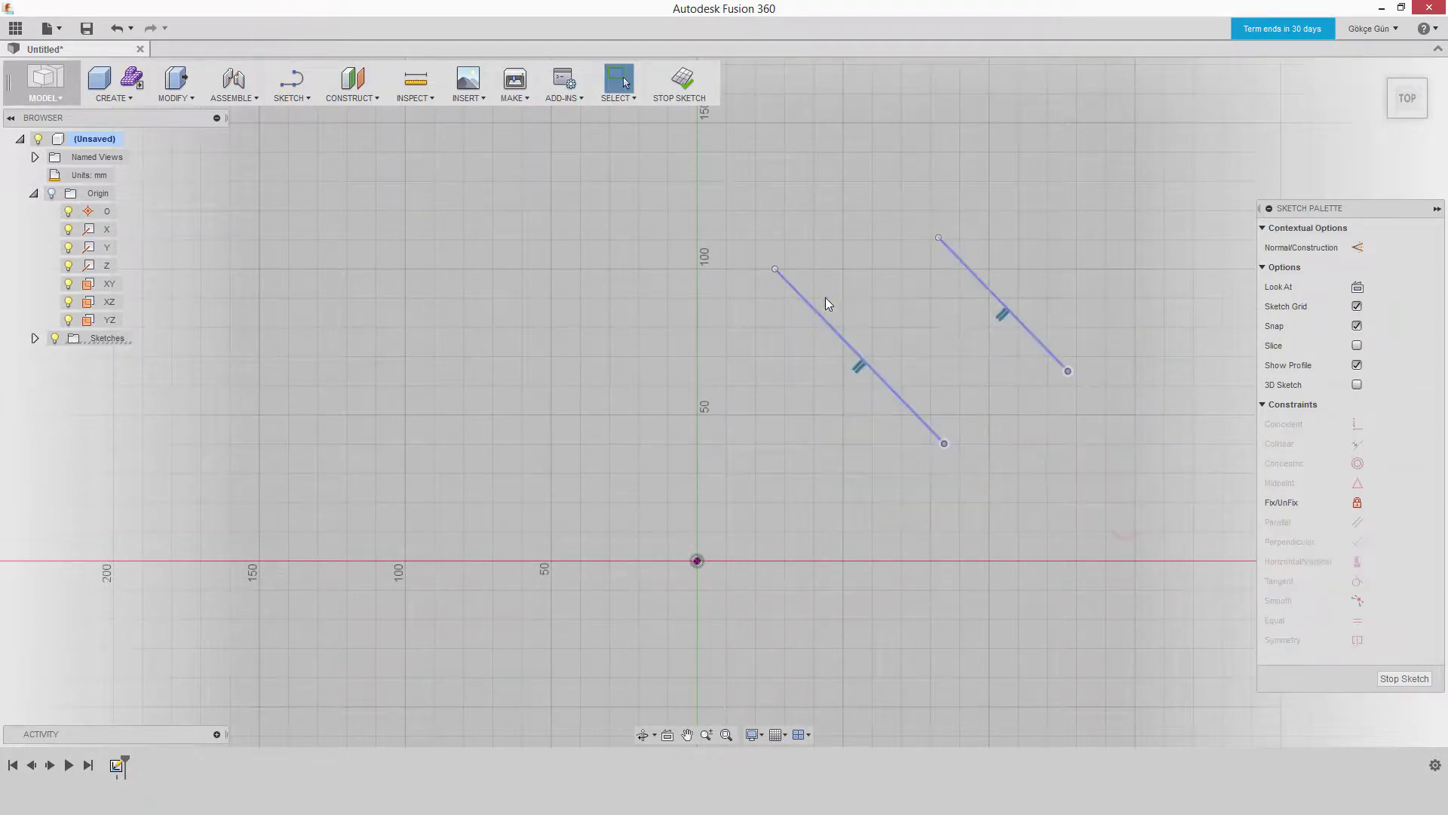
{"action": "key", "text": "Delete"}
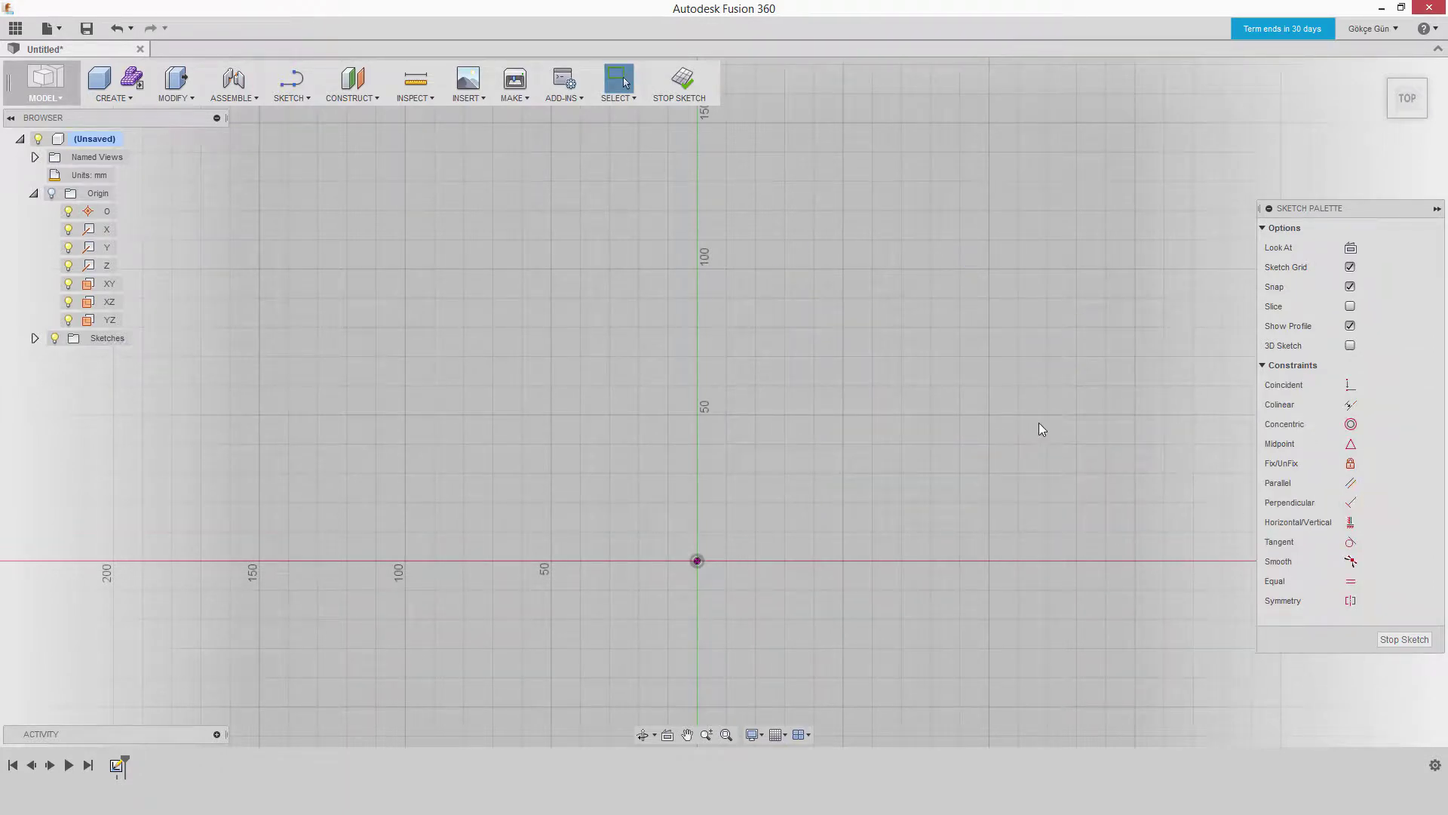
{"action": "key", "text": "l"}
{"action": "left_click", "coordinate": [756, 298]}
{"action": "left_click", "coordinate": [946, 478]}
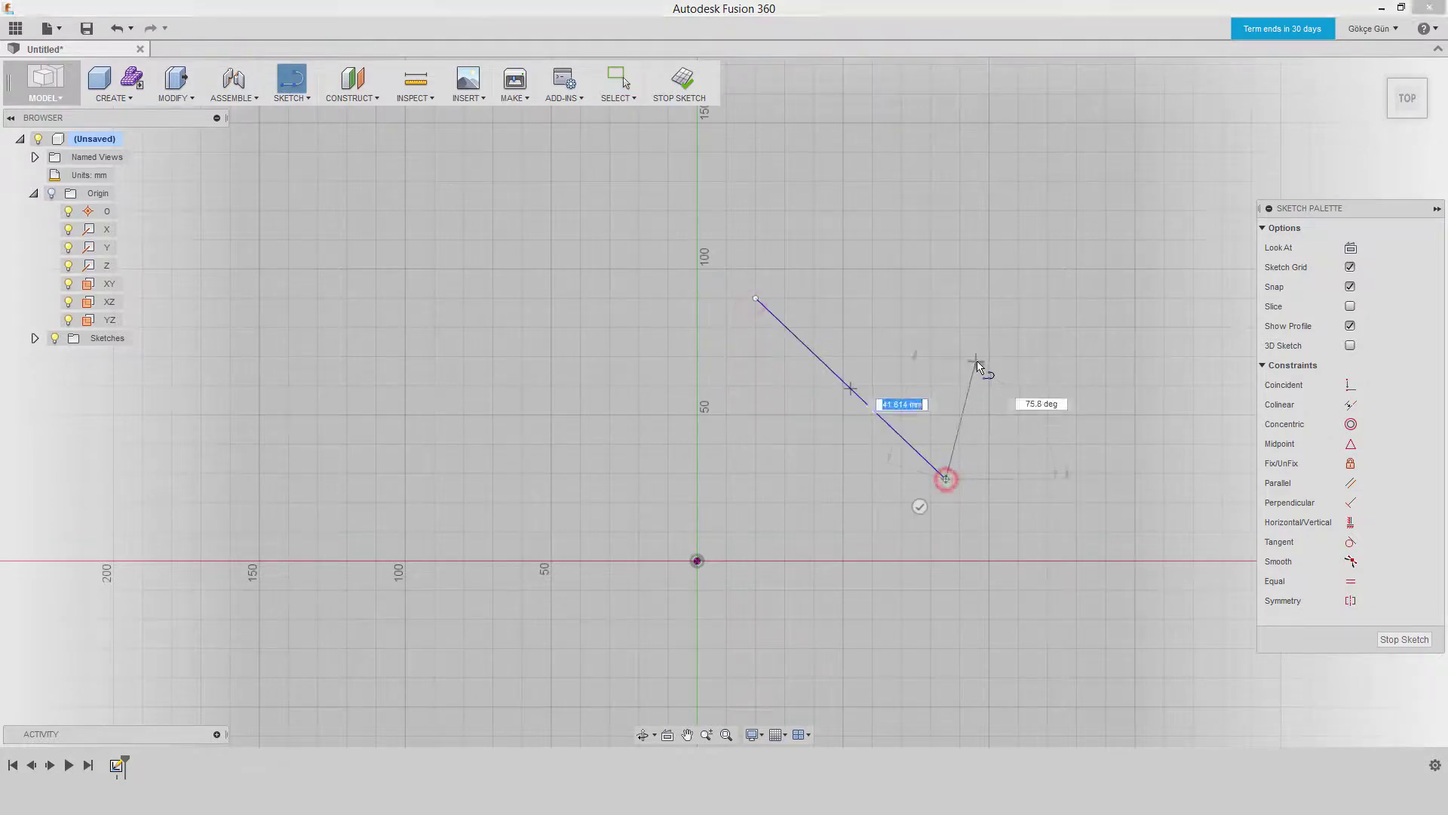
{"action": "key", "text": "Escape"}
{"action": "key", "text": "l"}
{"action": "left_click", "coordinate": [1050, 253]}
{"action": "left_click", "coordinate": [944, 397]}
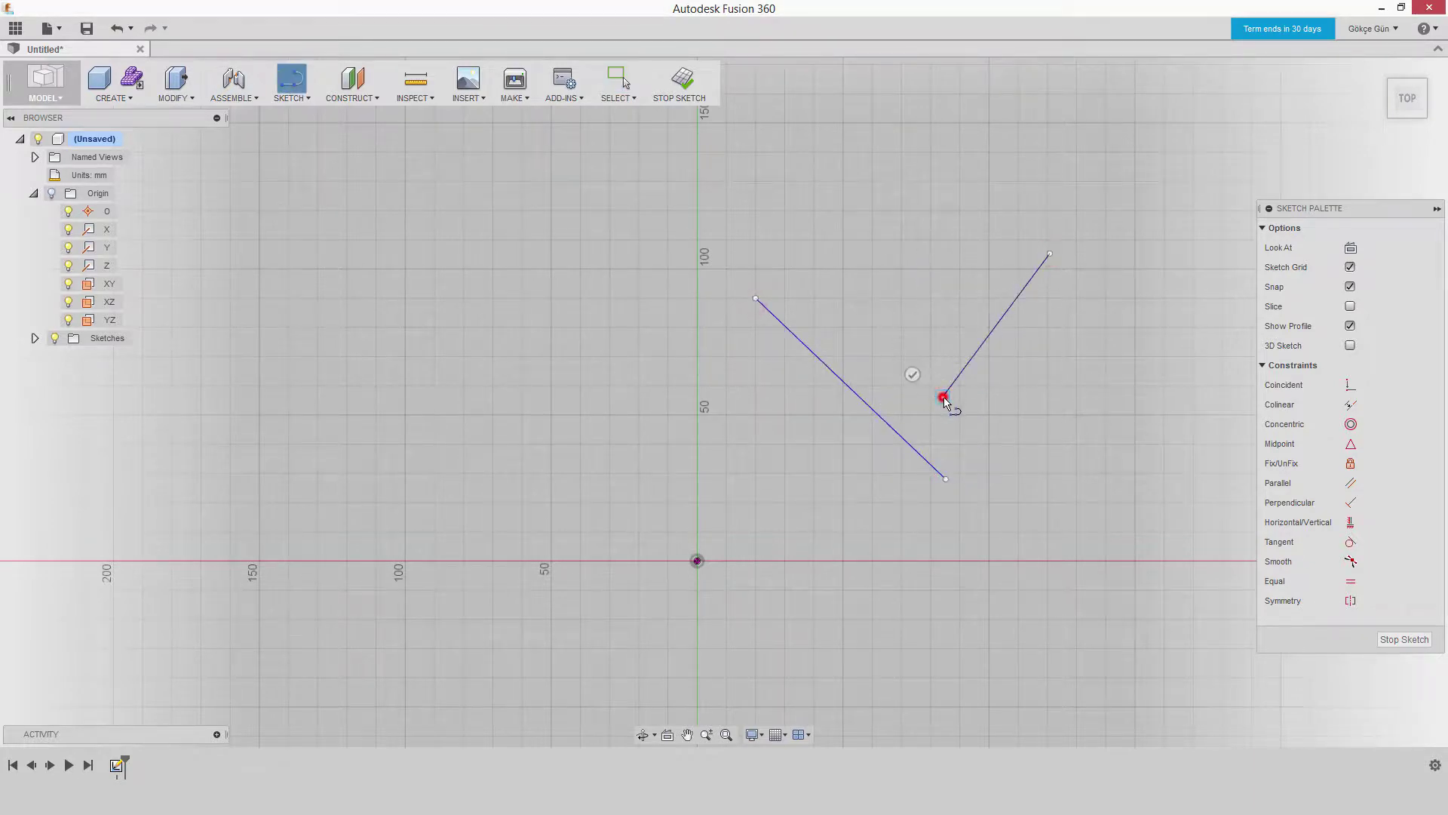
{"action": "key", "text": "Escape"}
{"action": "left_click", "coordinate": [966, 368]}
{"action": "left_click", "coordinate": [883, 417], "text": "ctrl"}
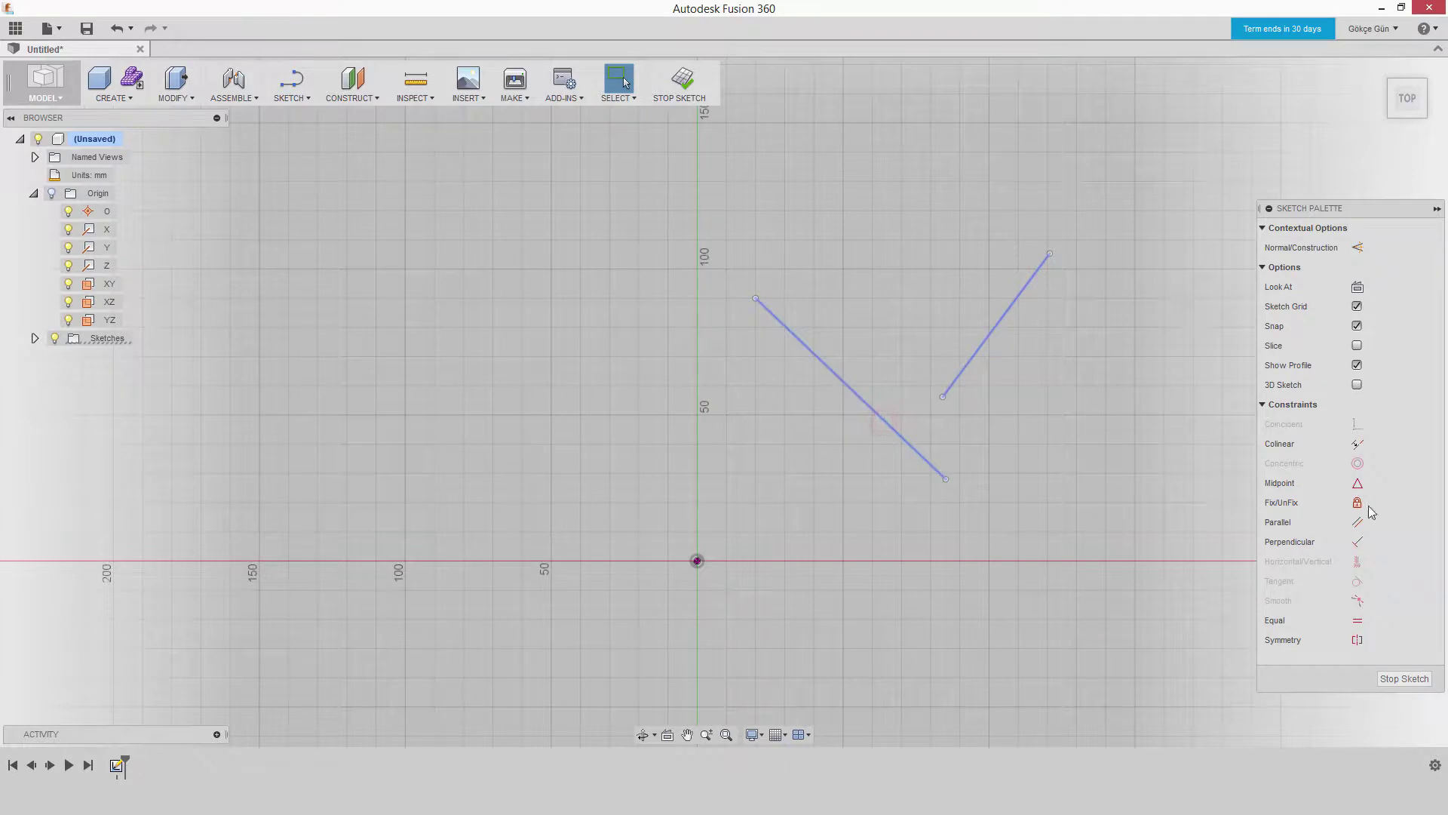
{"action": "left_click", "coordinate": [1357, 542]}
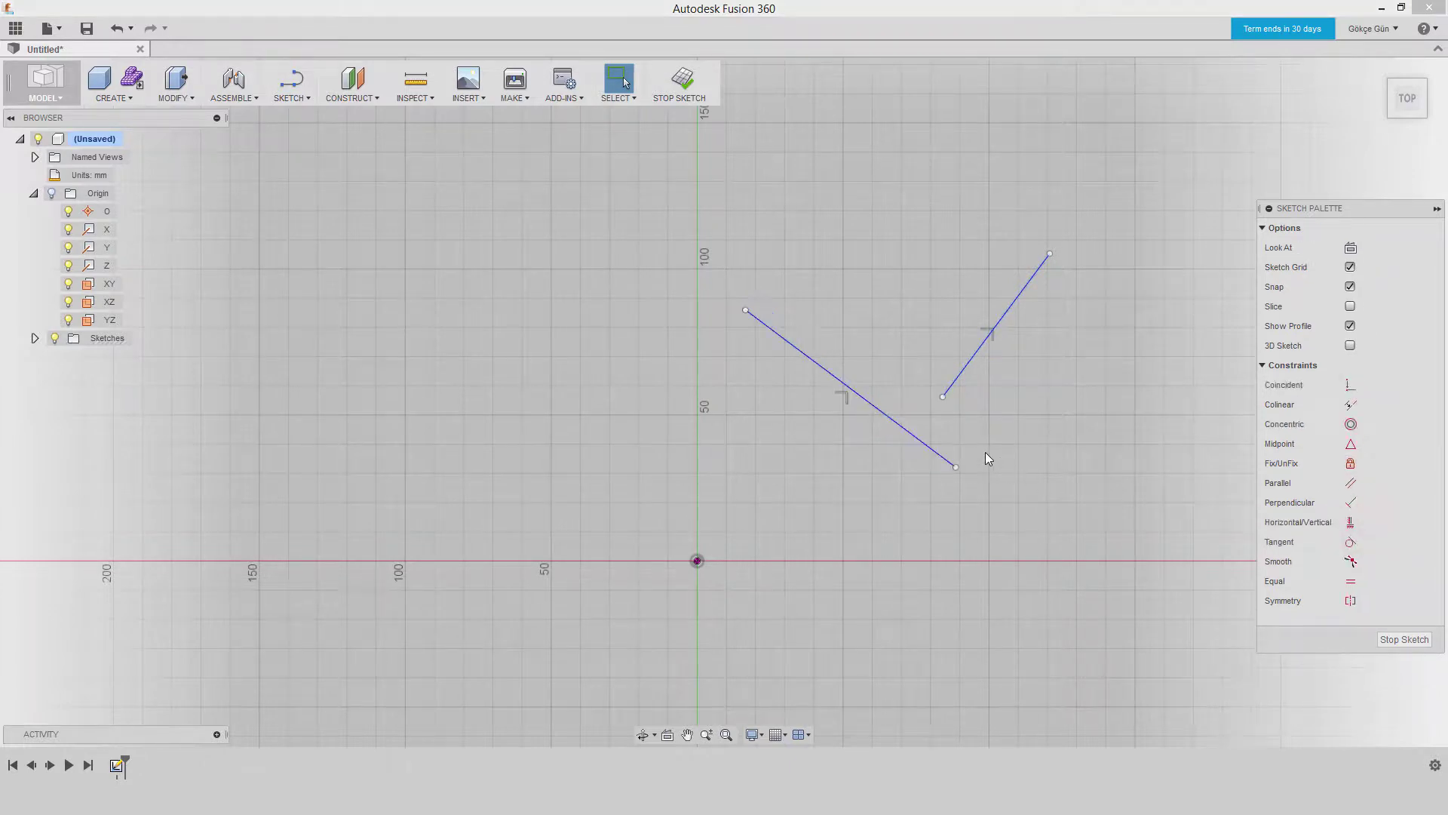
{"action": "mouse_move", "coordinate": [944, 398]}
{"action": "left_mouse_down"}
{"action": "mouse_move", "coordinate": [851, 471]}
{"action": "mouse_move", "coordinate": [880, 532]}
{"action": "left_mouse_up"}
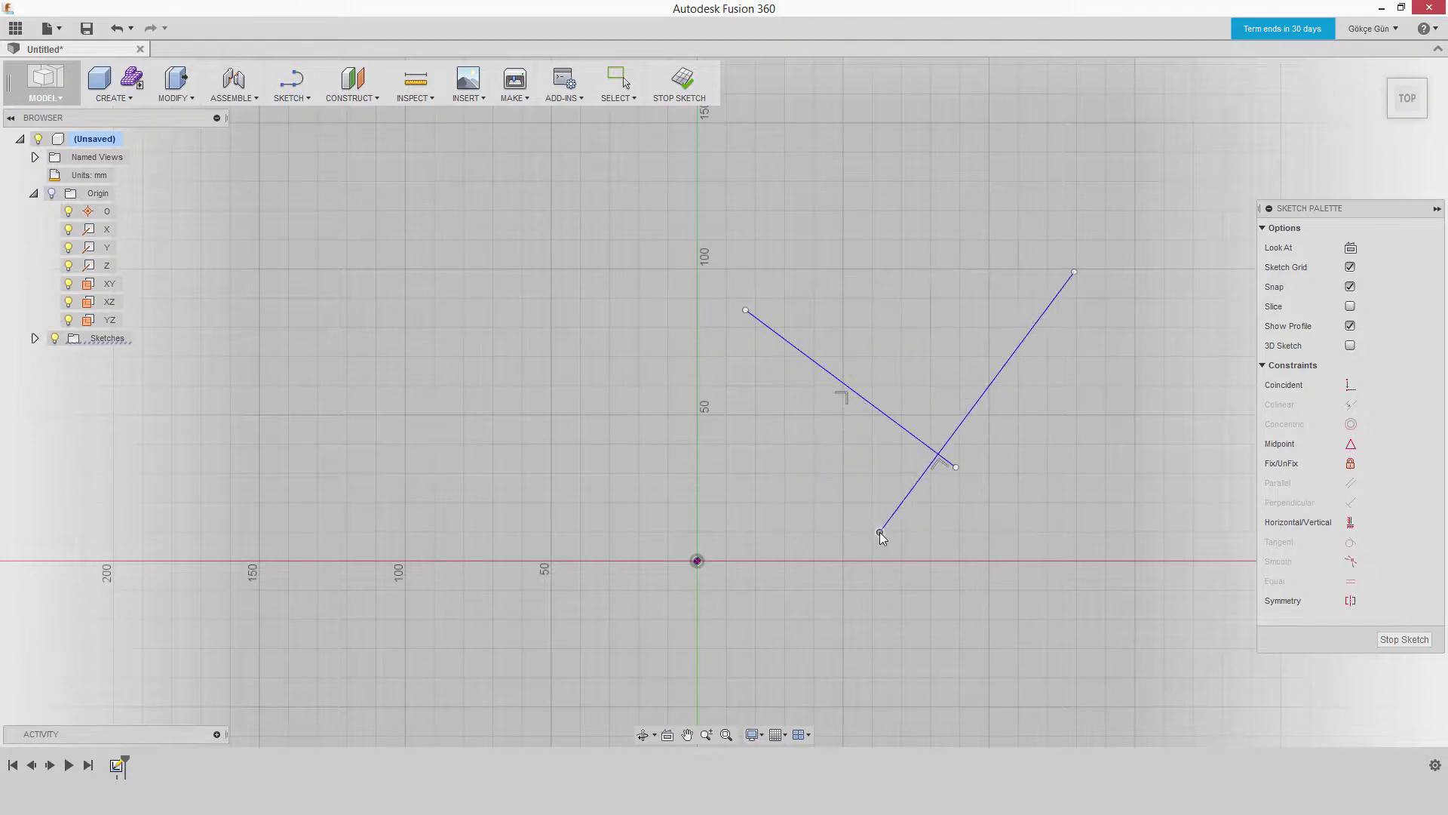
{"action": "left_click_drag", "start_coordinate": [1023, 536], "coordinate": [857, 430]}
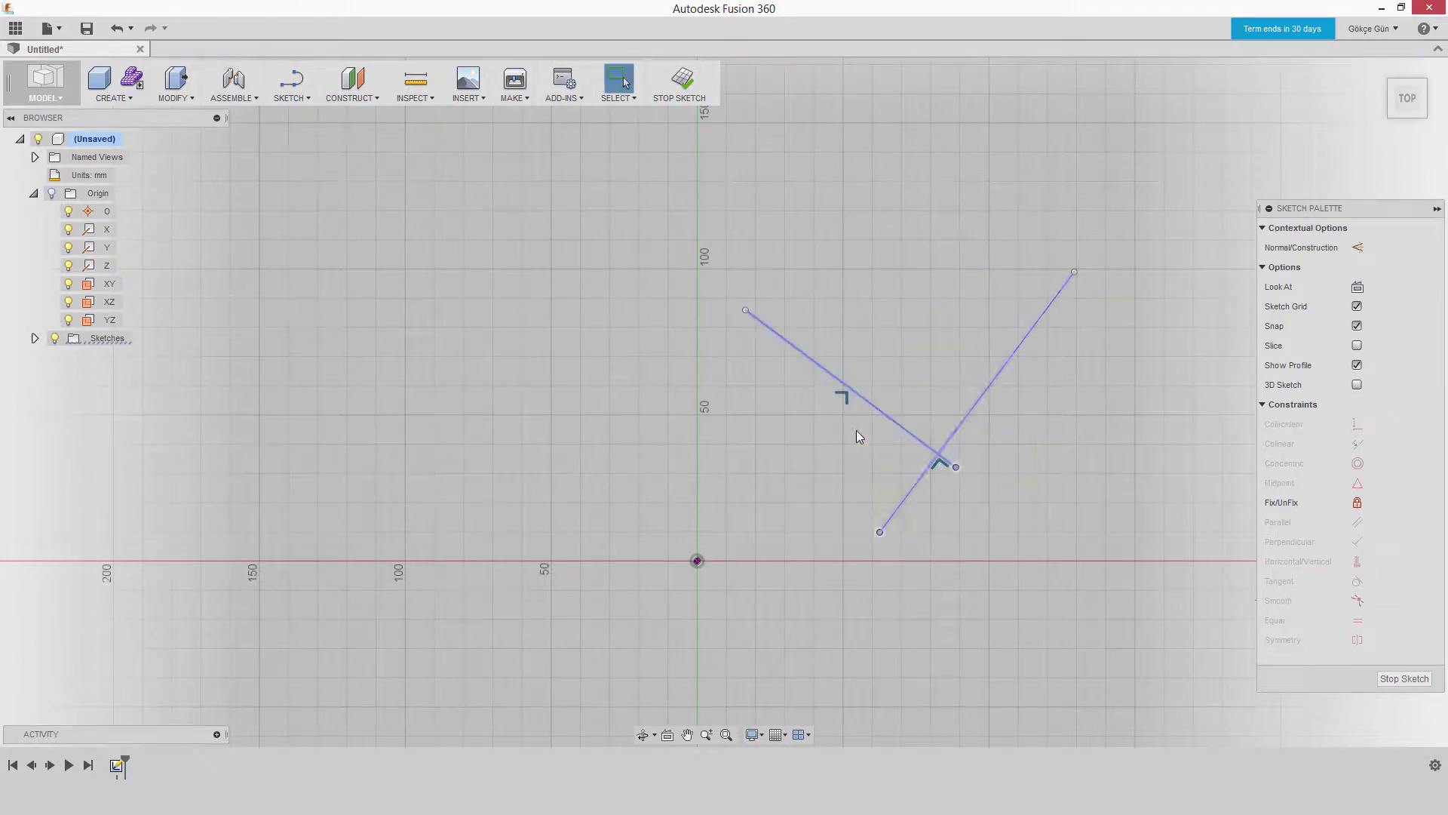
{"action": "key", "text": "Delete"}
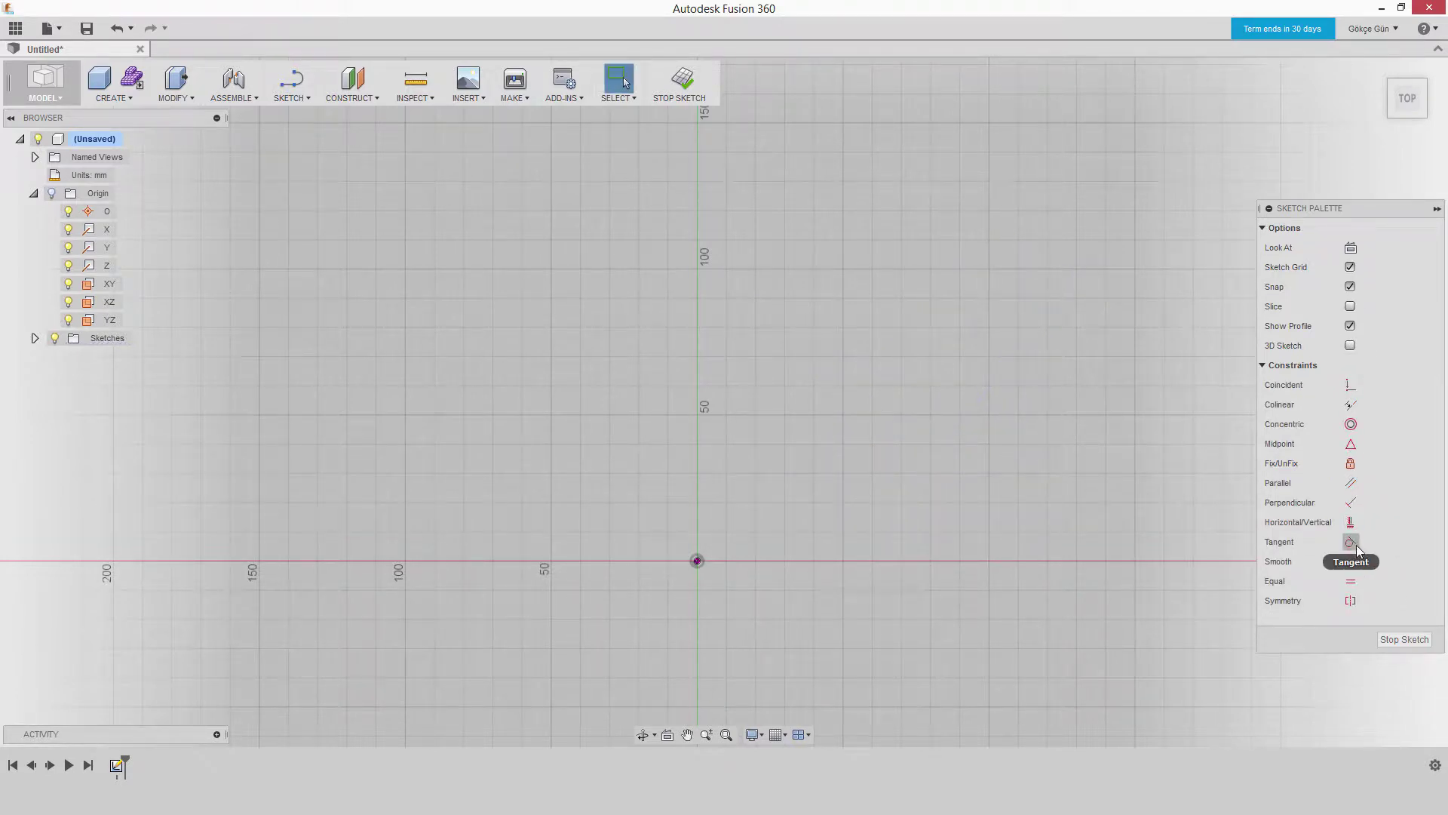
- Draw a circle above the origin and a line to its right
{"action": "key", "text": "c"}
{"action": "left_click", "coordinate": [791, 323]}
{"action": "left_click", "coordinate": [905, 388]}
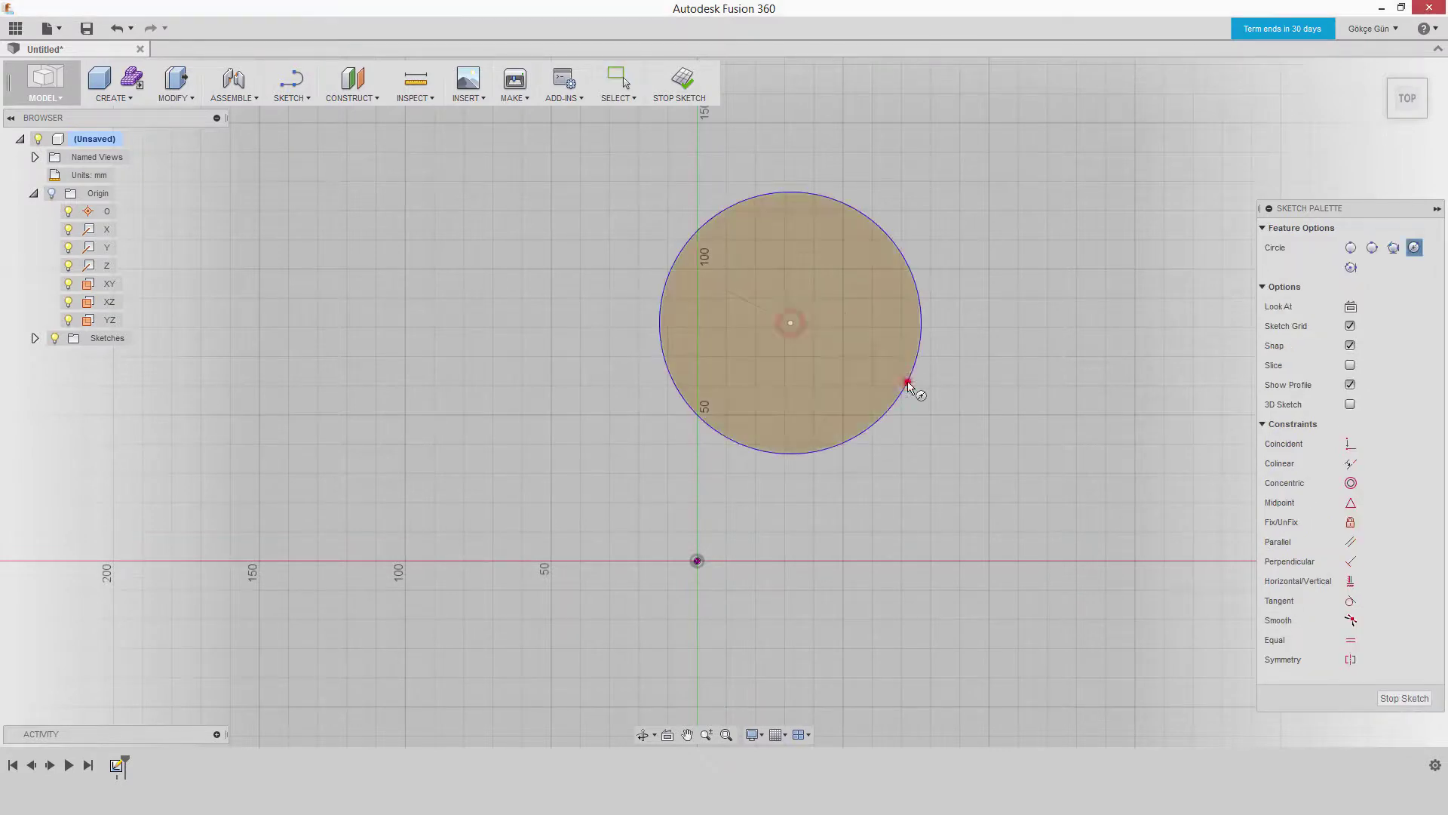
{"action": "key", "text": "l"}
{"action": "left_click", "coordinate": [1109, 446]}
{"action": "left_click", "coordinate": [963, 228]}
{"action": "key", "text": "Escape"}
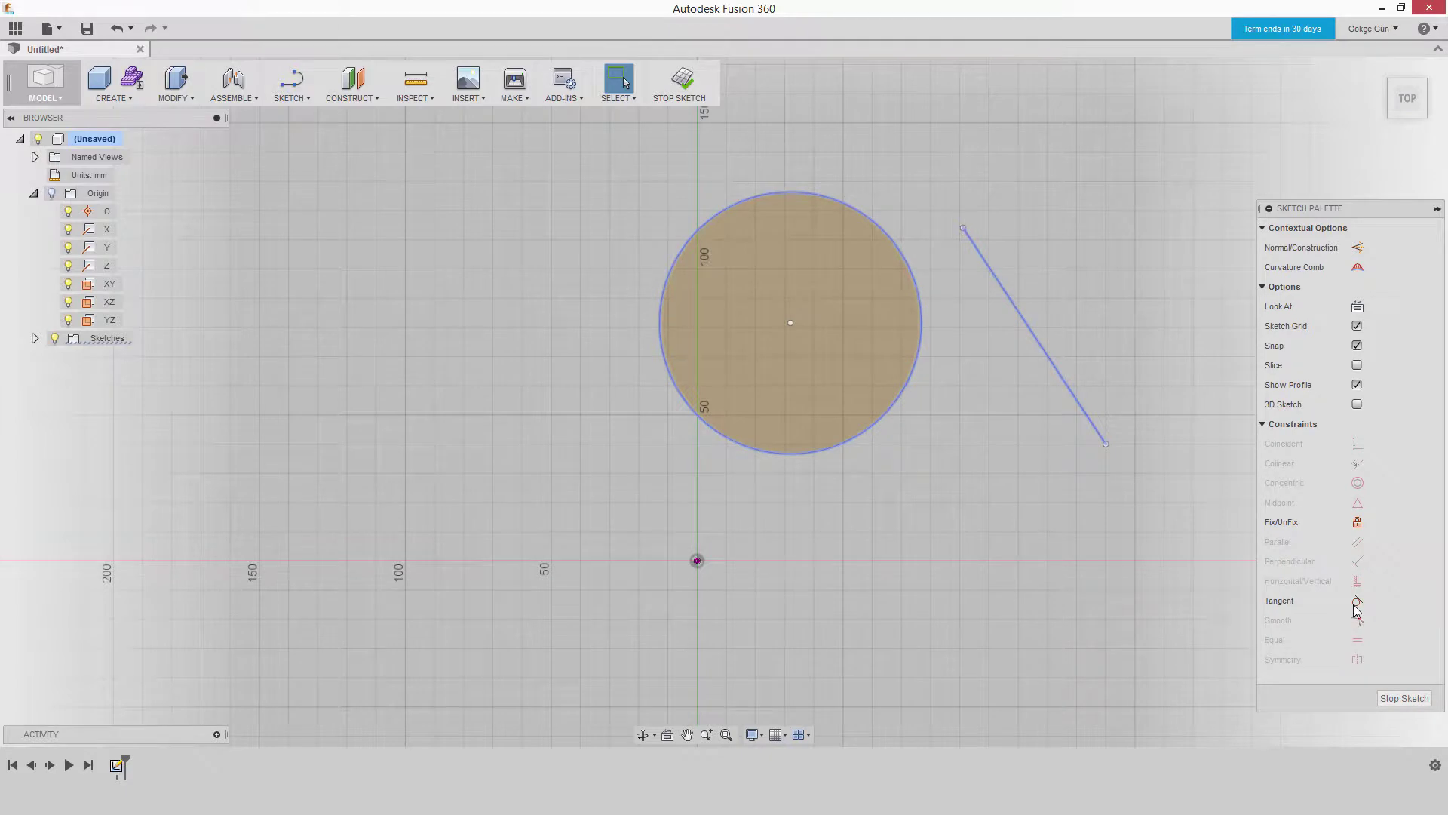
- Constrain the line tangent to the circle, move the circle, then delete both
{"action": "left_click", "coordinate": [1357, 601]}
{"action": "left_click", "coordinate": [1073, 285]}
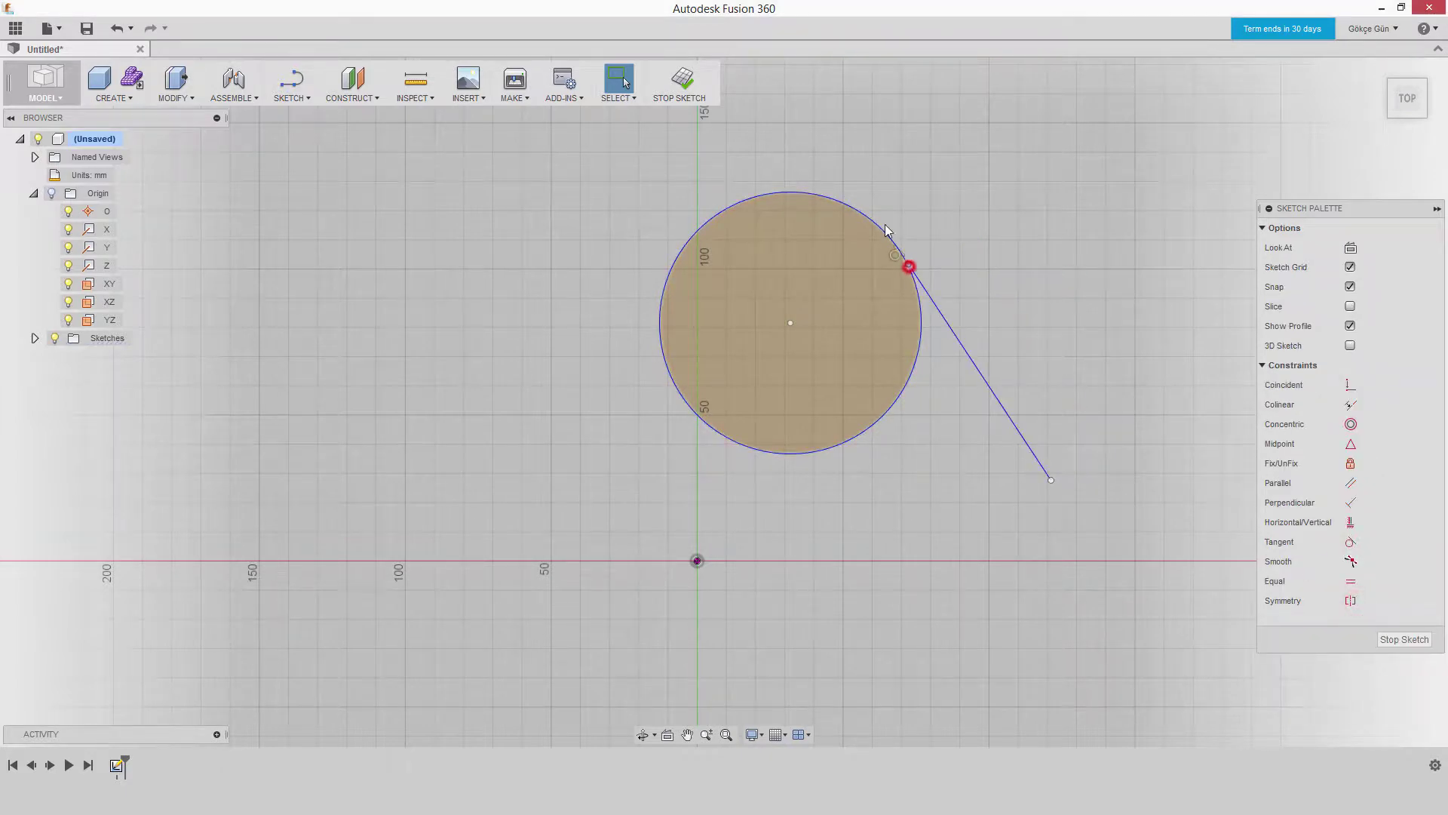
{"action": "mouse_move", "coordinate": [886, 230]}
{"action": "left_mouse_down"}
{"action": "mouse_move", "coordinate": [823, 224]}
{"action": "mouse_move", "coordinate": [1003, 236]}
{"action": "left_mouse_up"}
{"action": "left_click_drag", "start_coordinate": [1089, 285], "coordinate": [1001, 298]}
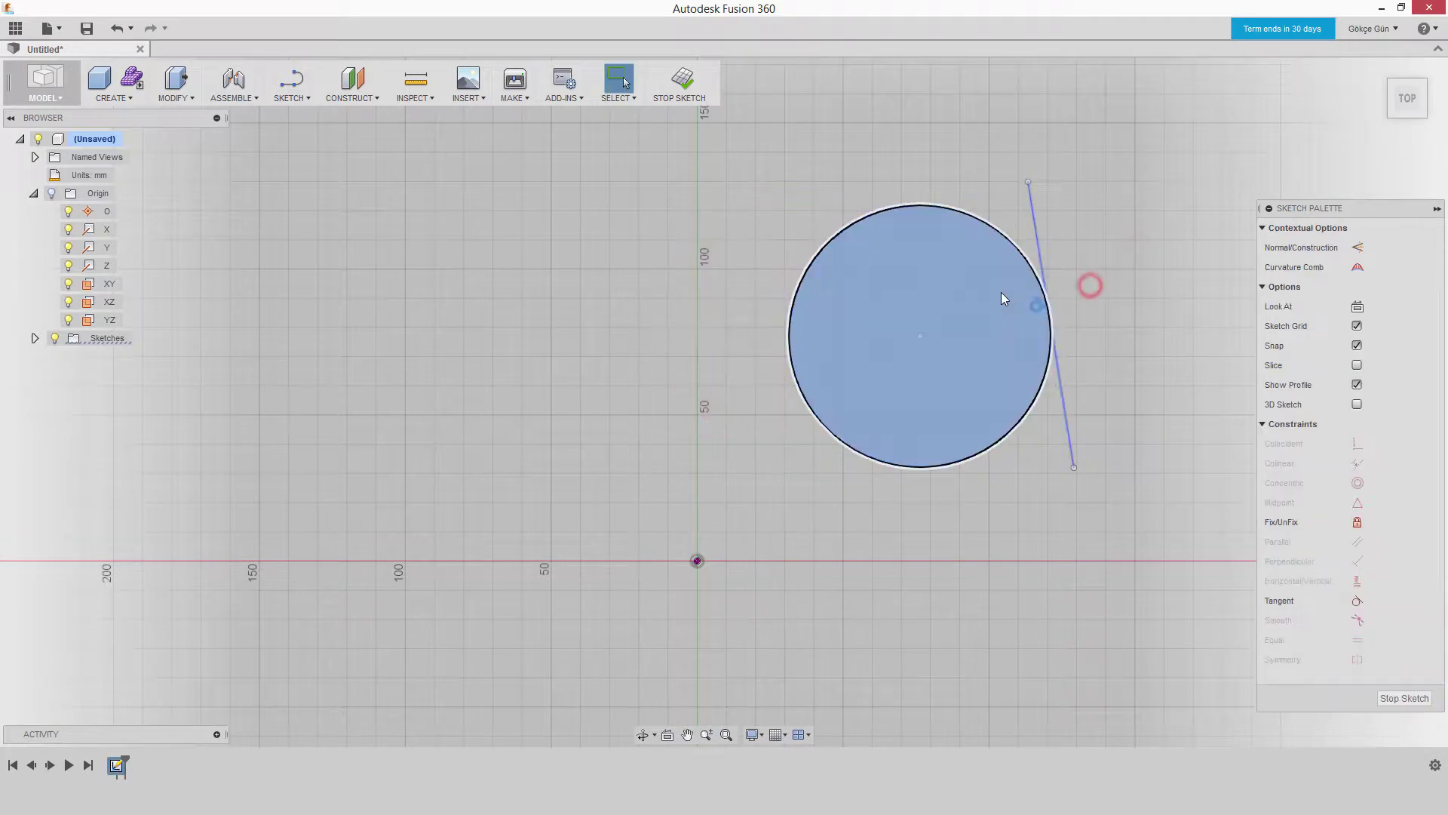
{"action": "key", "text": "Delete"}
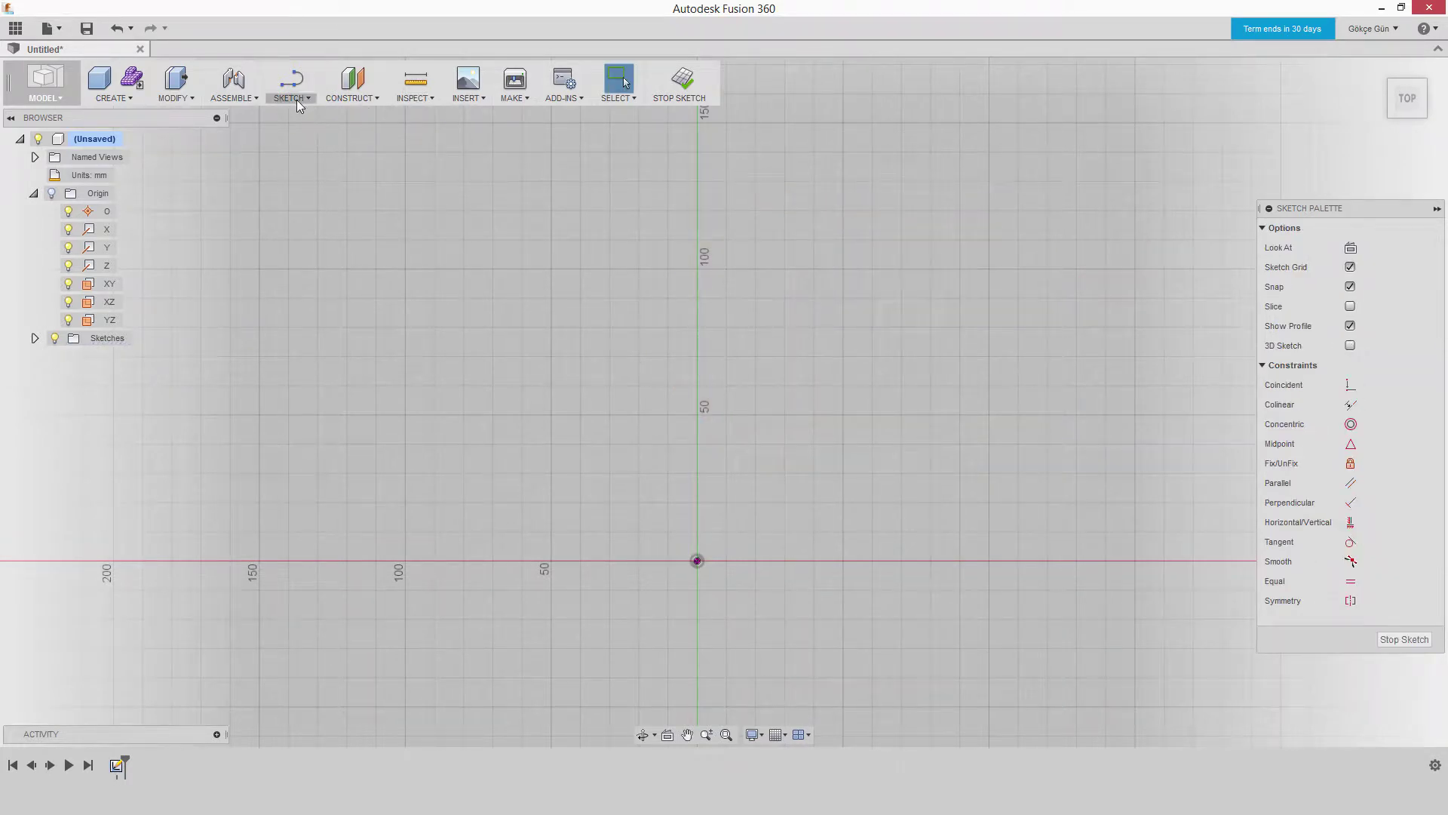
- Draw a line from just right of the vertical axis up to the right
{"action": "left_click", "coordinate": [296, 100]}
{"action": "mouse_move", "coordinate": [320, 236]}
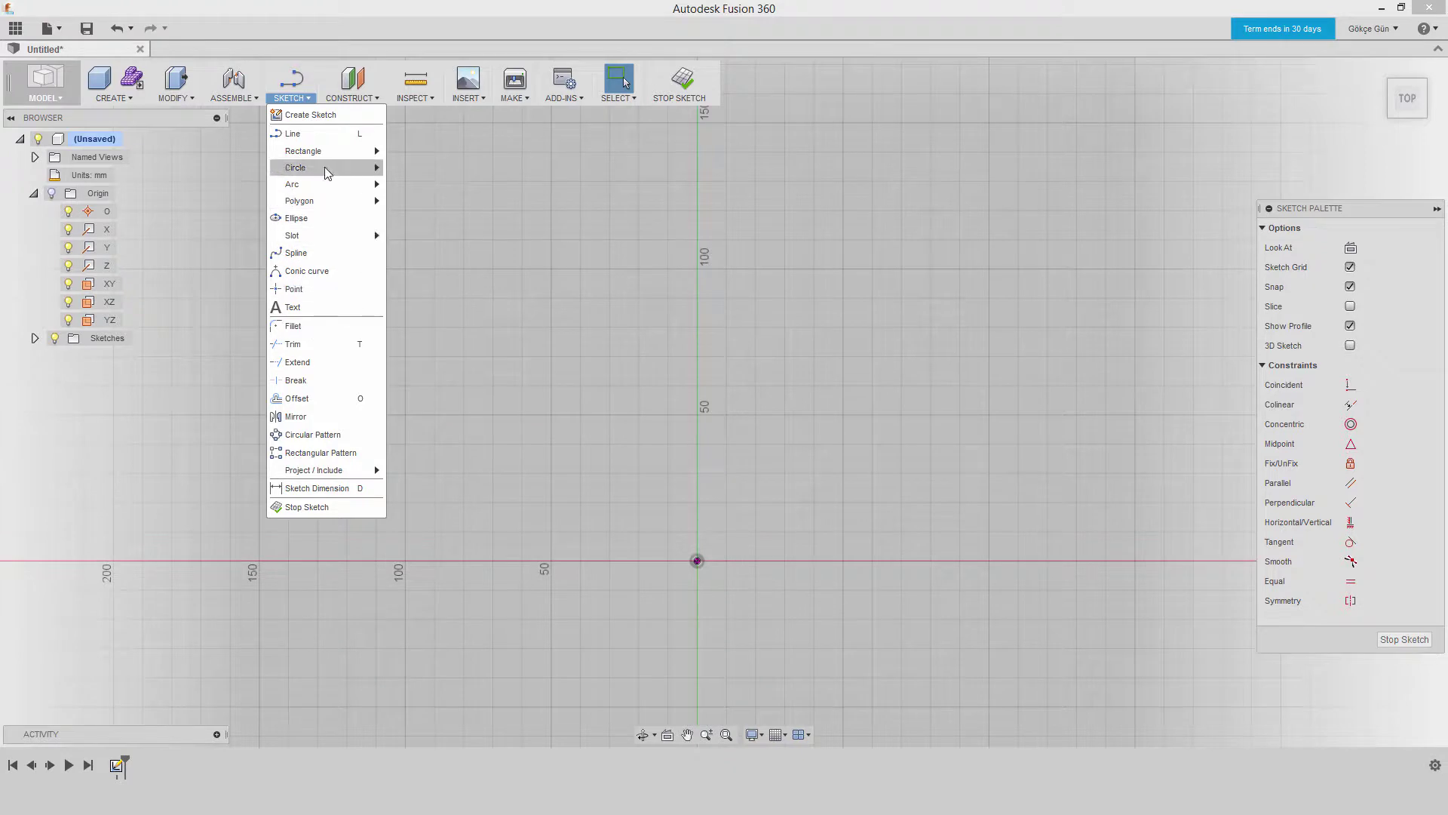
{"action": "left_click", "coordinate": [325, 133]}
{"action": "left_click", "coordinate": [689, 434]}
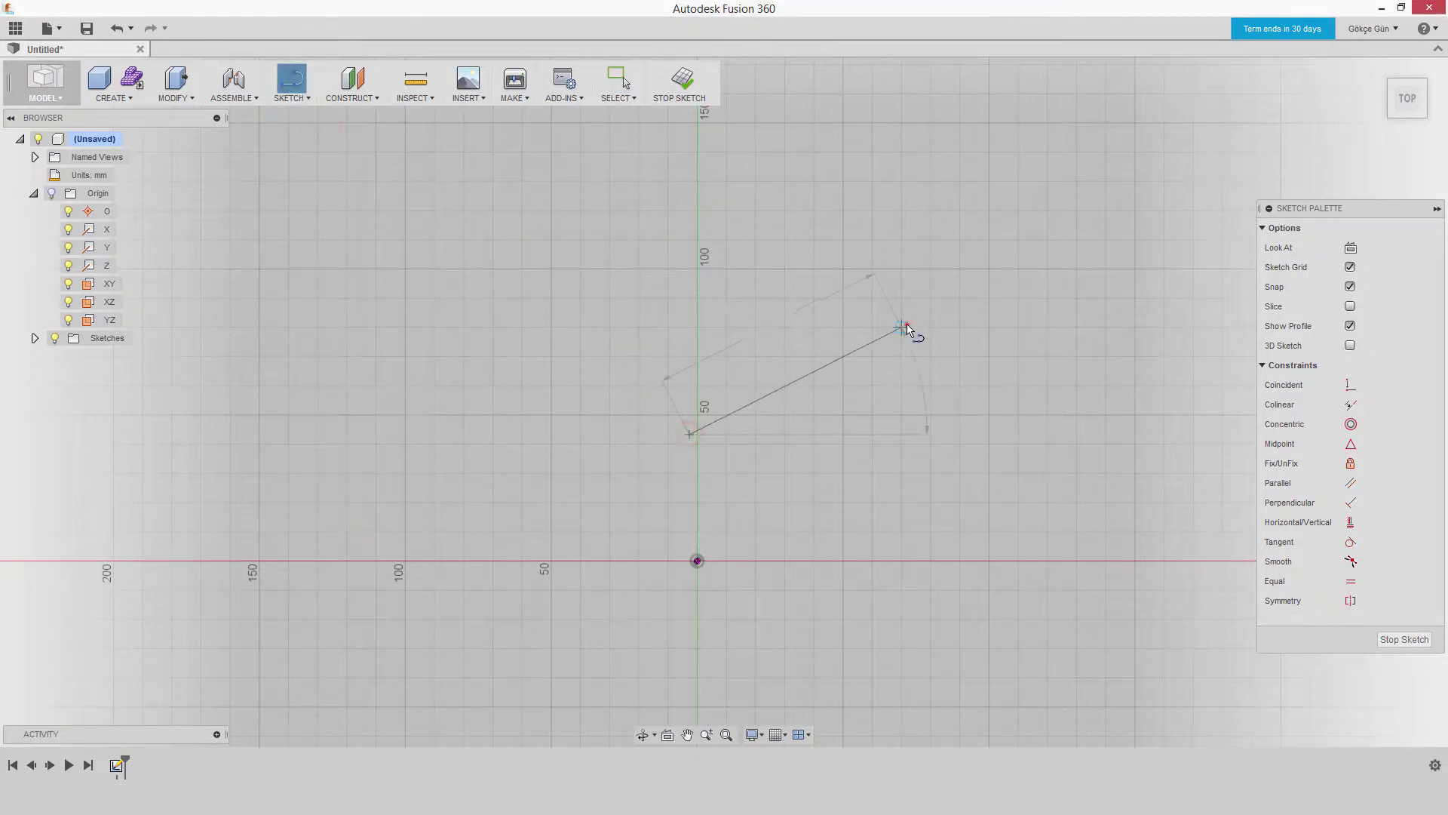
{"action": "left_click", "coordinate": [901, 328]}
{"action": "right_click", "coordinate": [928, 230]}
{"action": "left_click", "coordinate": [976, 219]}
- Draw a three-point spline starting at the line's upper end
{"action": "left_click", "coordinate": [291, 95]}
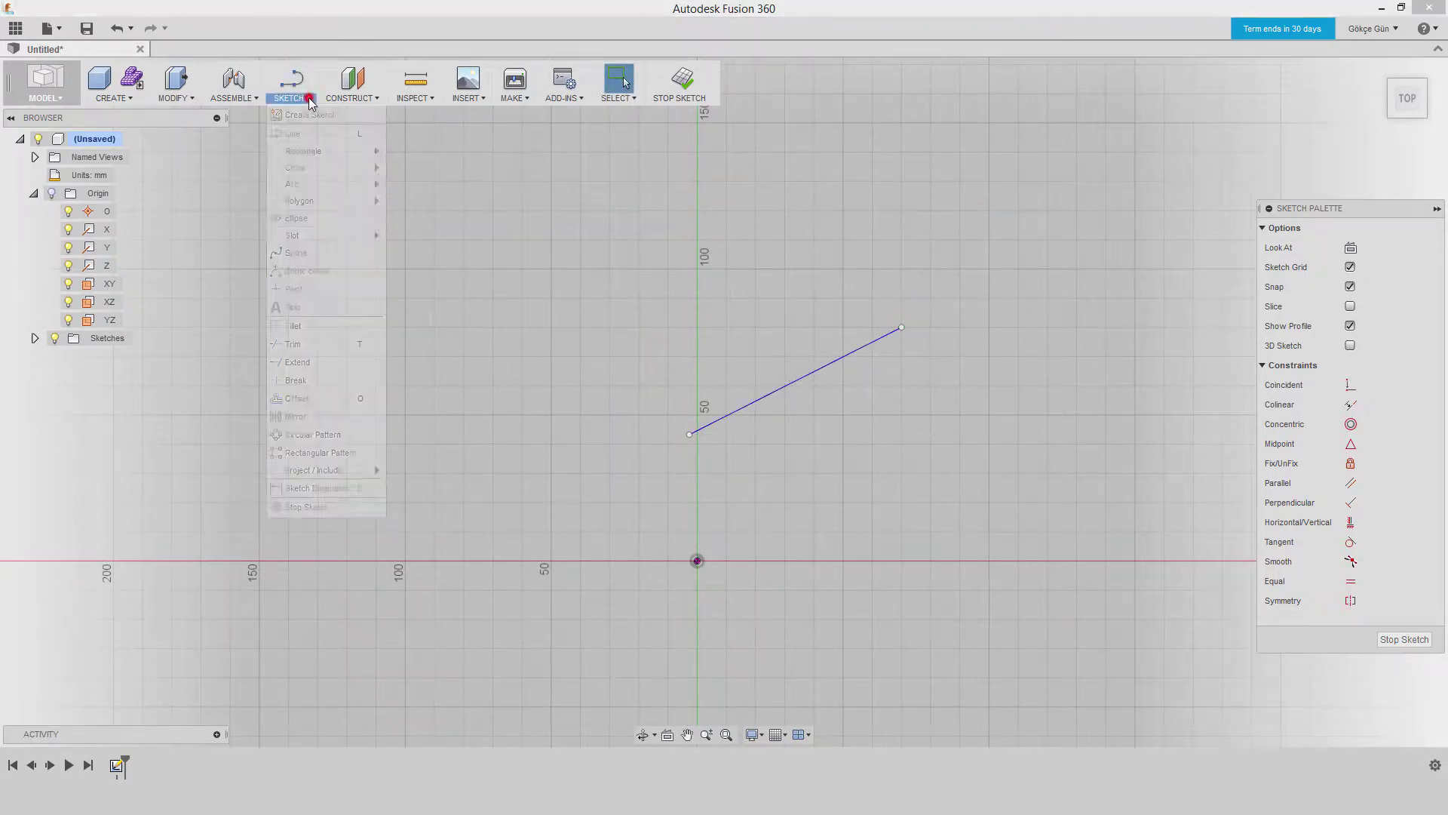
{"action": "left_click", "coordinate": [326, 259]}
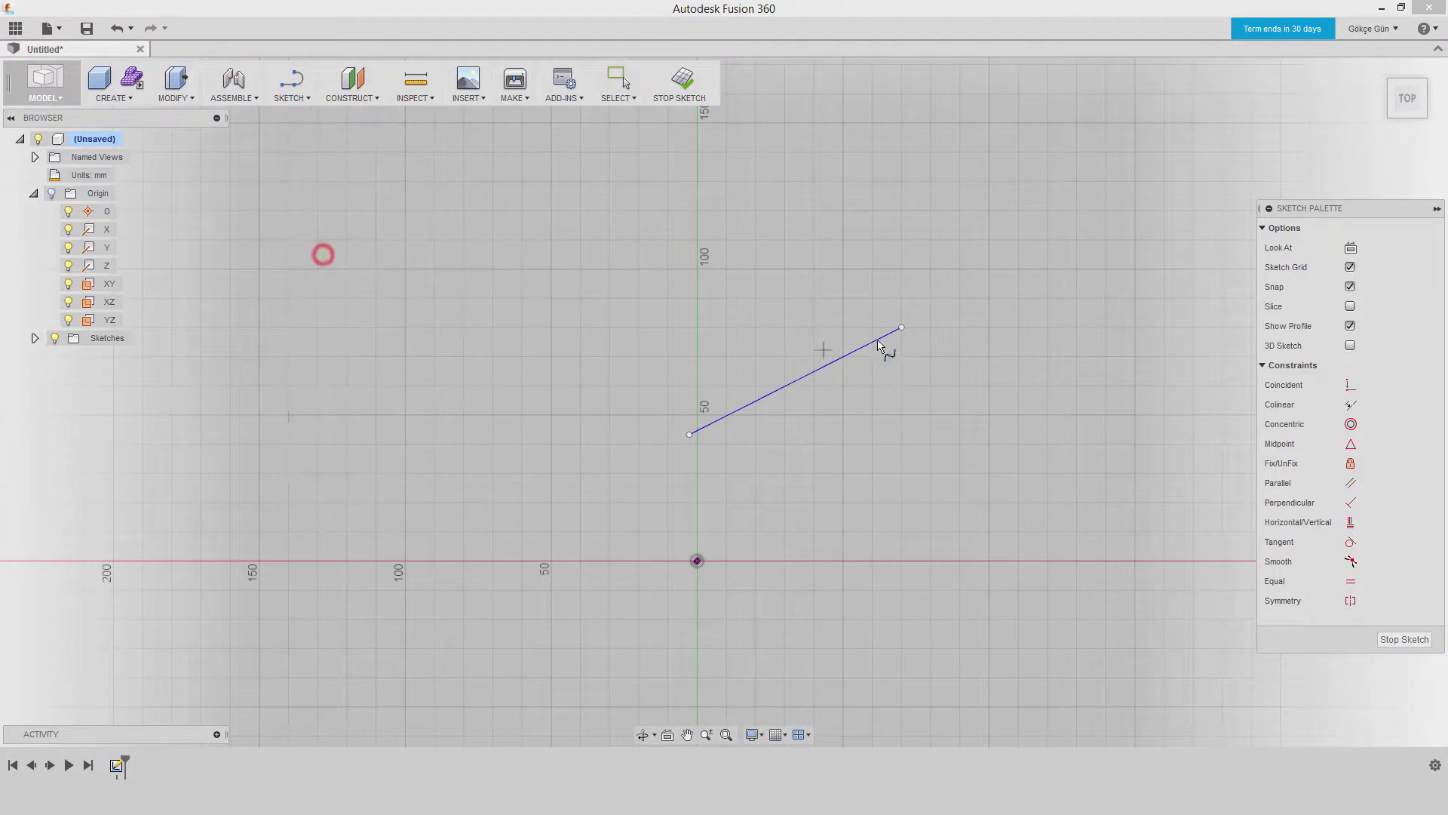
{"action": "left_click", "coordinate": [901, 327]}
{"action": "left_click", "coordinate": [918, 260]}
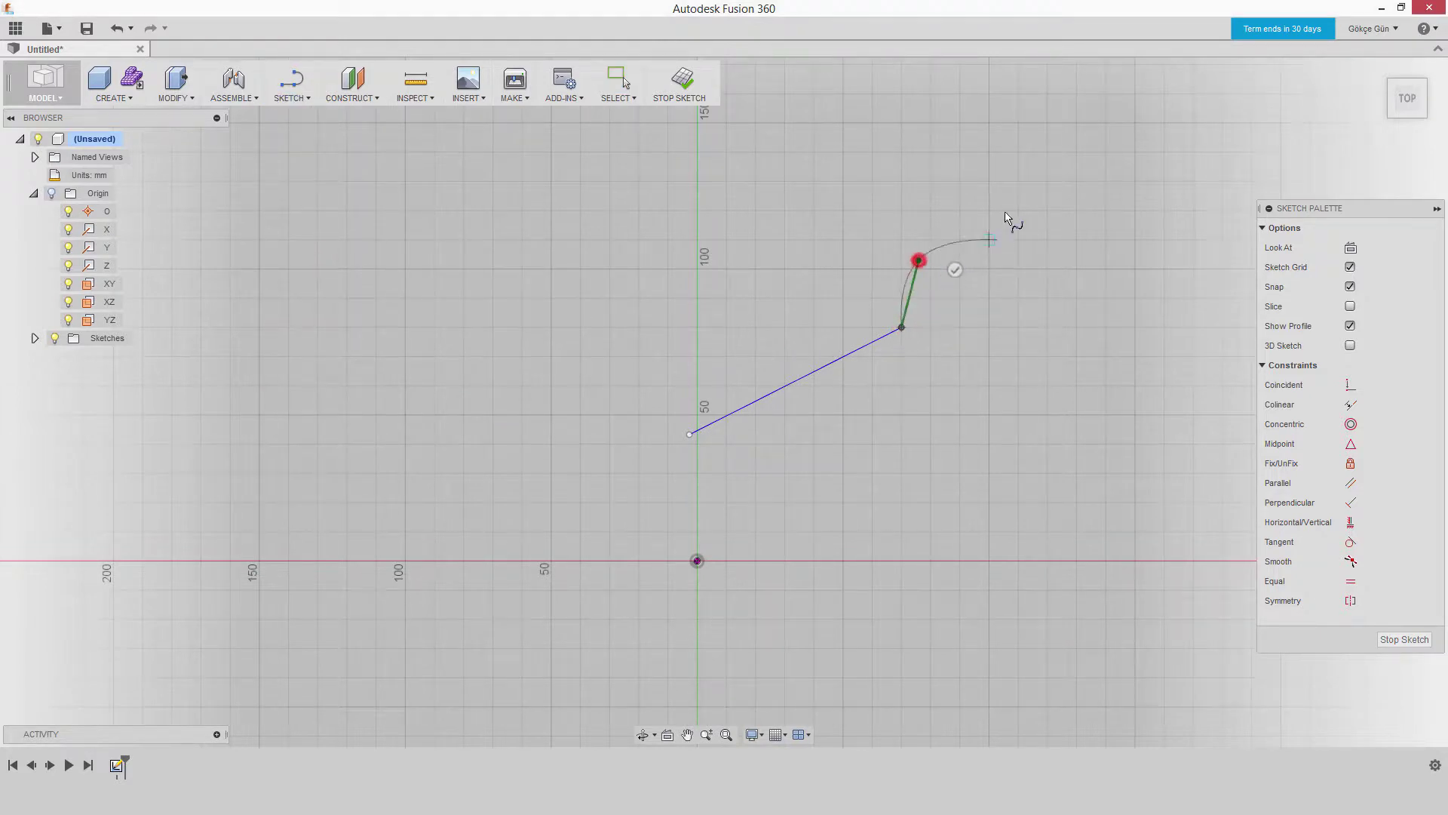
{"action": "left_click", "coordinate": [1104, 226]}
{"action": "right_click", "coordinate": [1239, 183]}
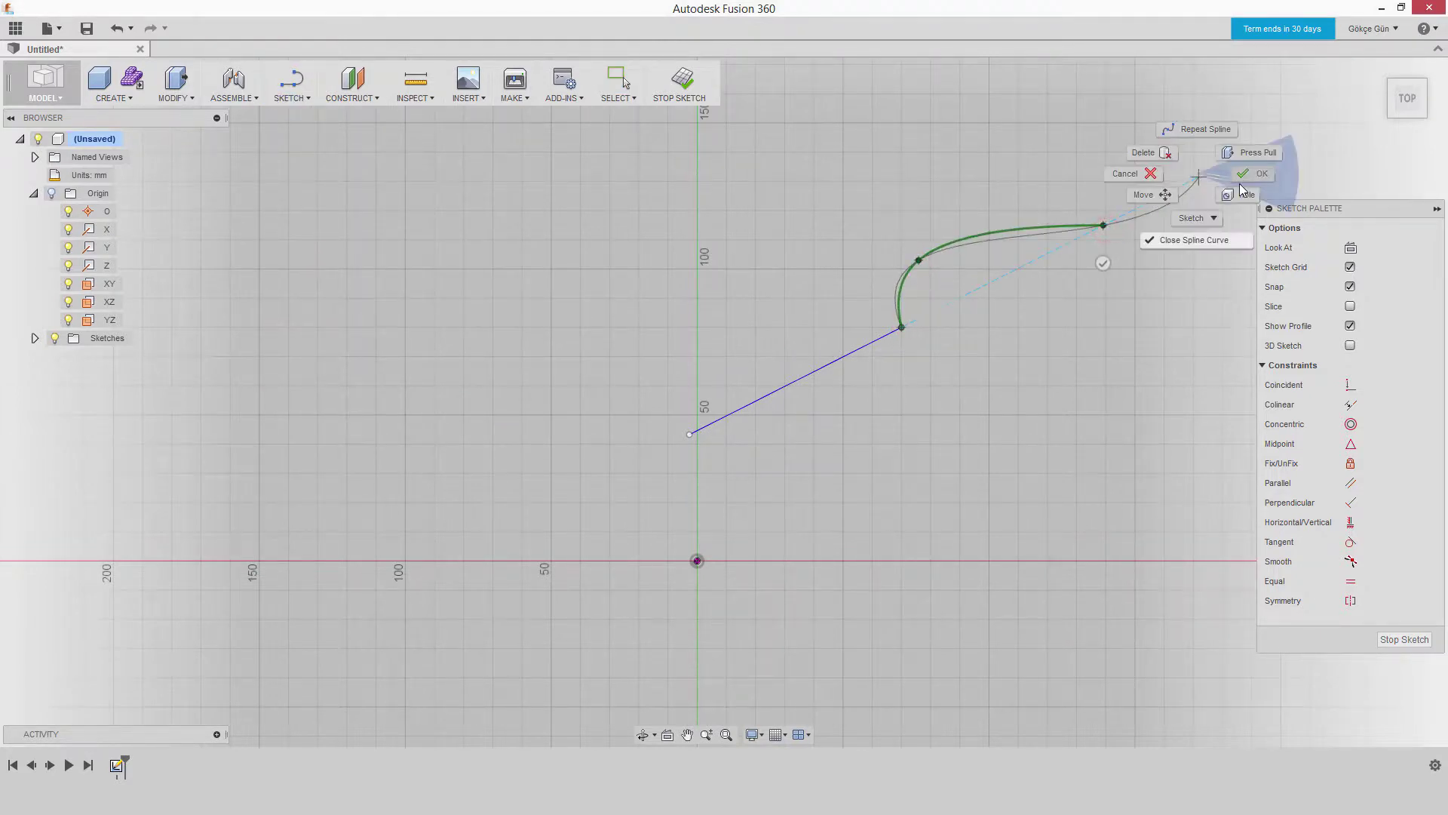
{"action": "left_click", "coordinate": [1176, 241]}
- Drag the spline at the joint to bend it into an S-curve
{"action": "mouse_move", "coordinate": [894, 296]}
{"action": "left_mouse_down"}
{"action": "mouse_move", "coordinate": [945, 305]}
{"action": "mouse_move", "coordinate": [940, 360]}
{"action": "mouse_move", "coordinate": [959, 327]}
{"action": "left_mouse_up"}
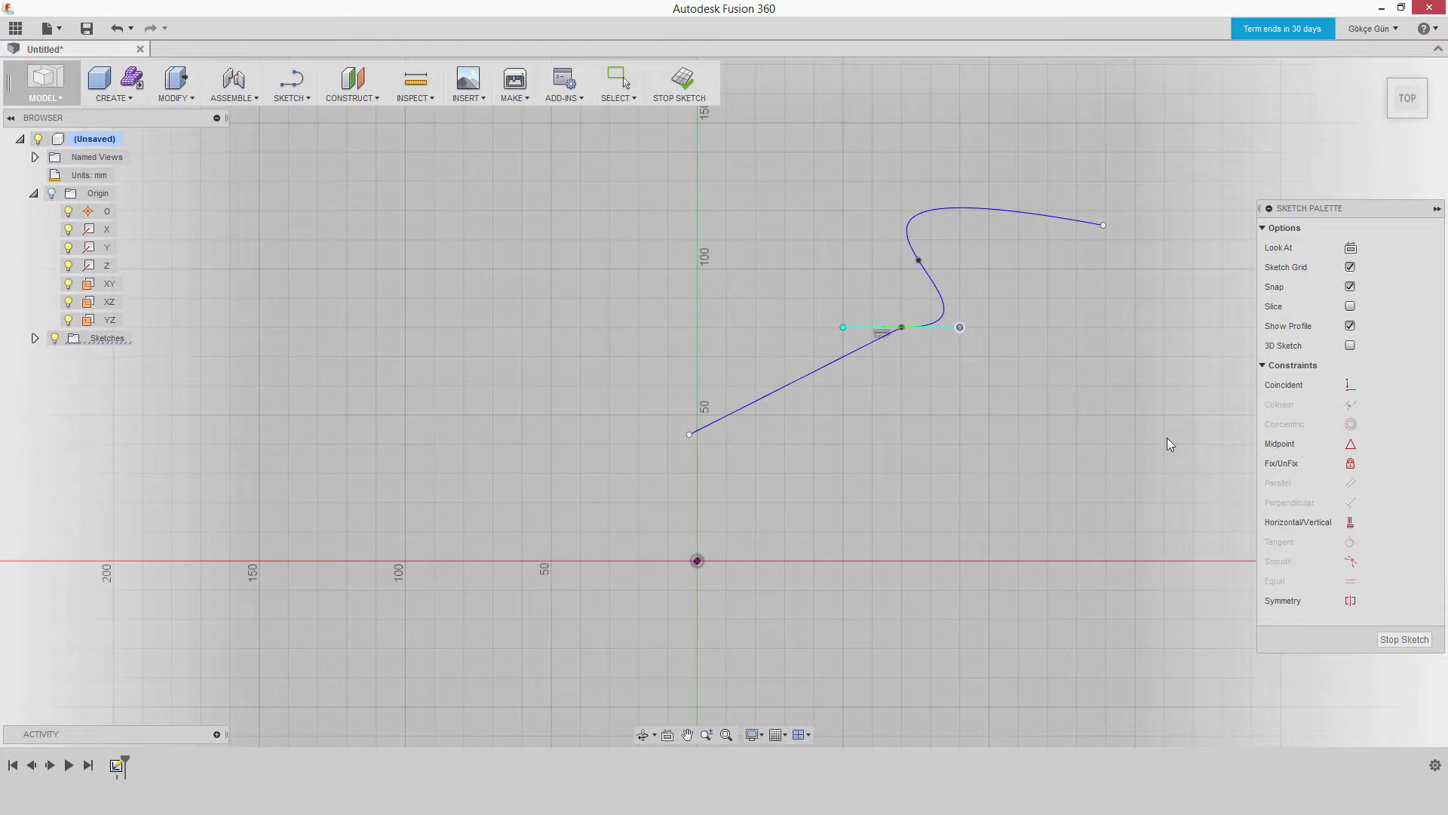
{"action": "left_click", "coordinate": [1100, 459]}
{"action": "left_click", "coordinate": [876, 336]}
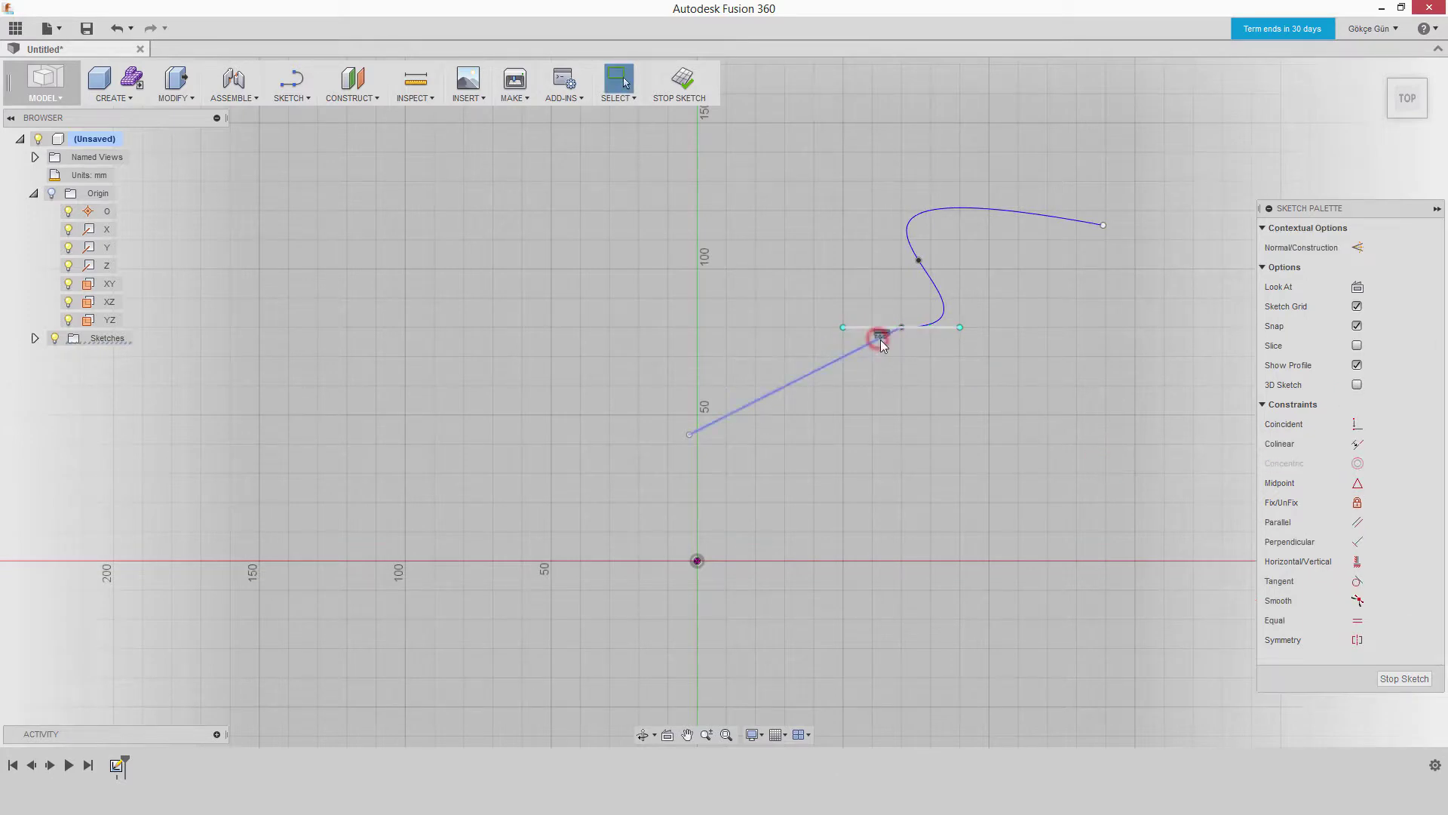
{"action": "left_click", "coordinate": [1020, 405]}
{"action": "left_click_drag", "start_coordinate": [909, 359], "coordinate": [881, 370]}
- Apply a Smooth constraint between the line and the spline
{"action": "left_click", "coordinate": [1350, 561]}
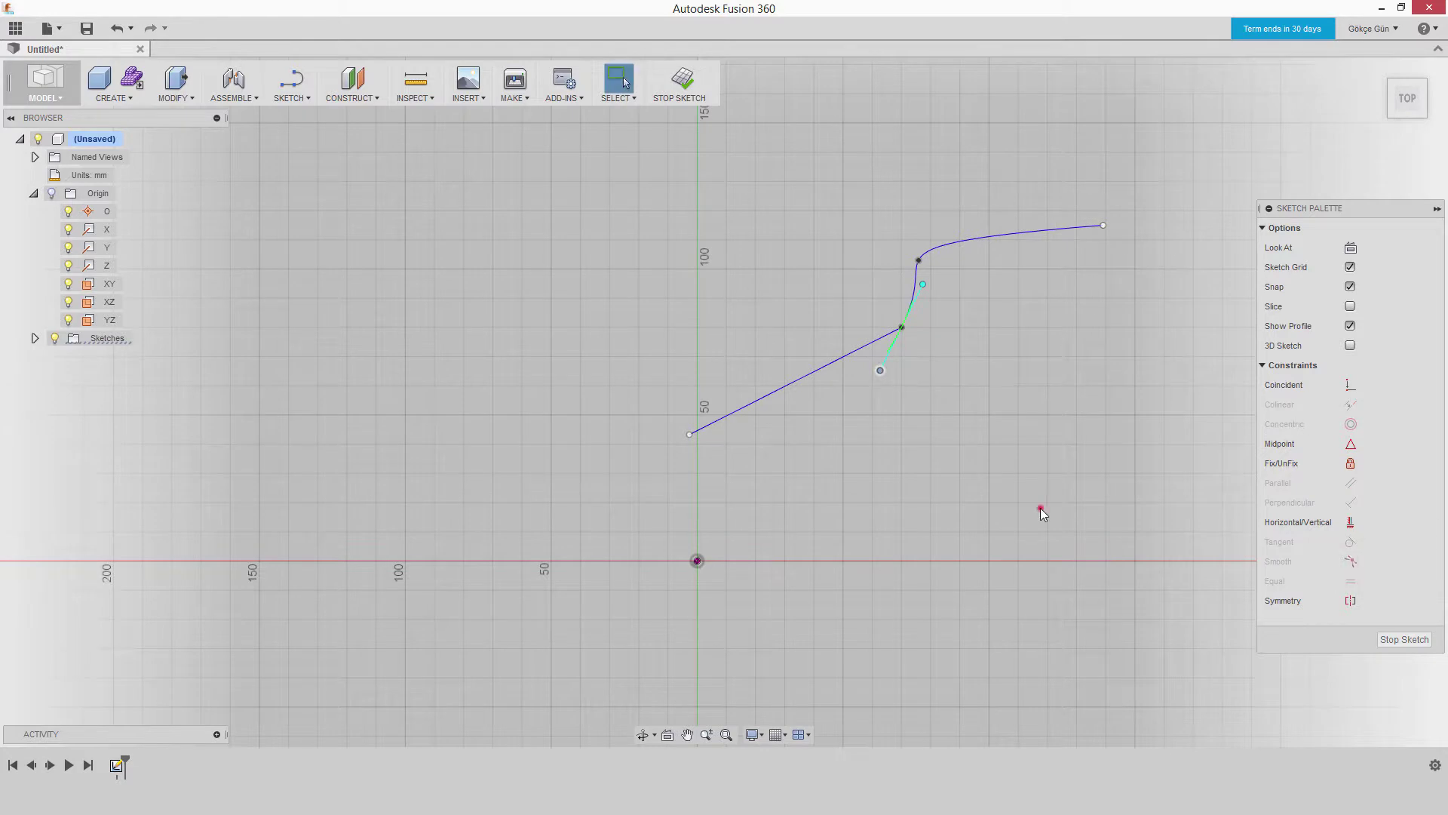
{"action": "left_click", "coordinate": [908, 319]}
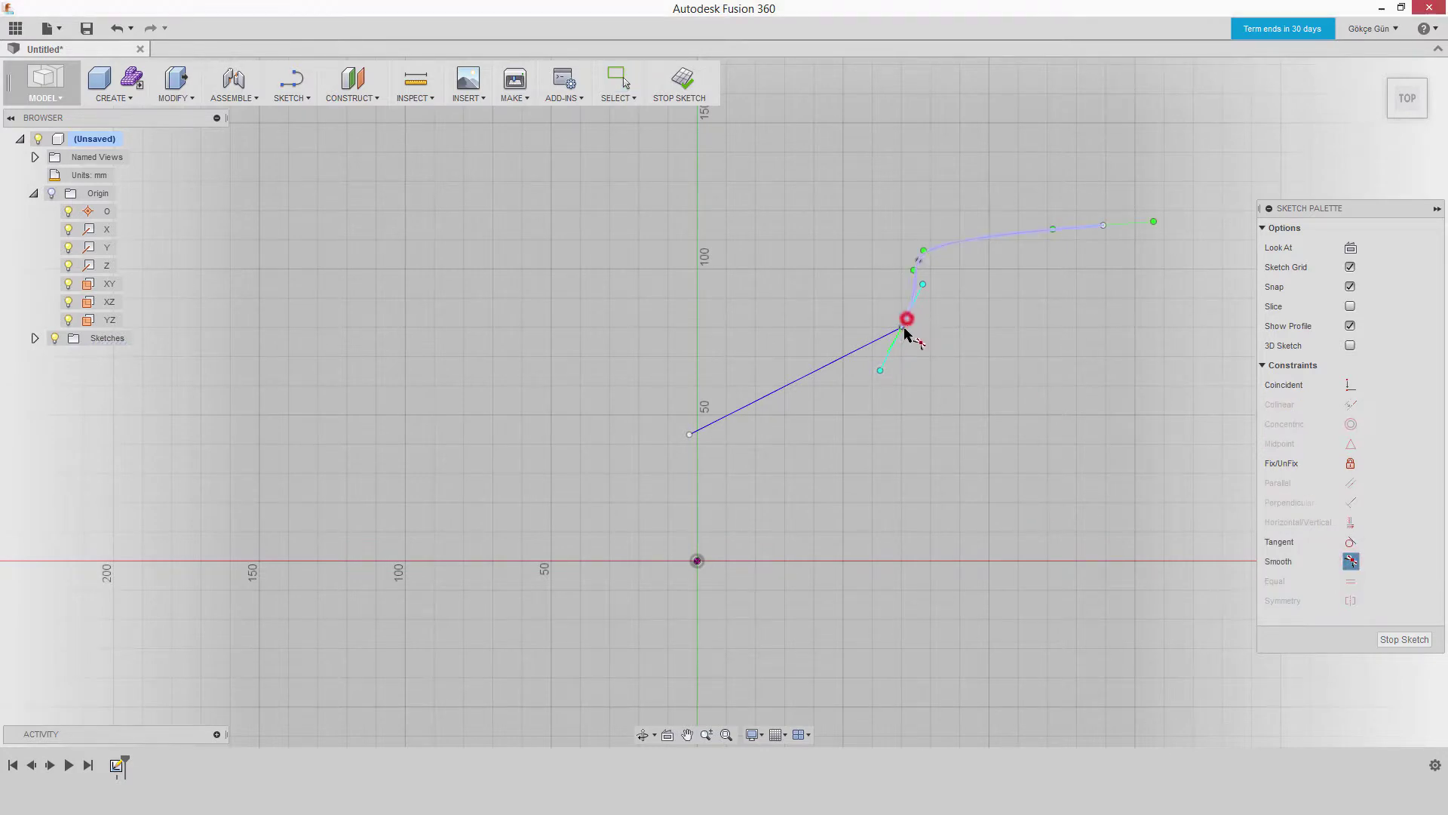
{"action": "left_click", "coordinate": [898, 332]}
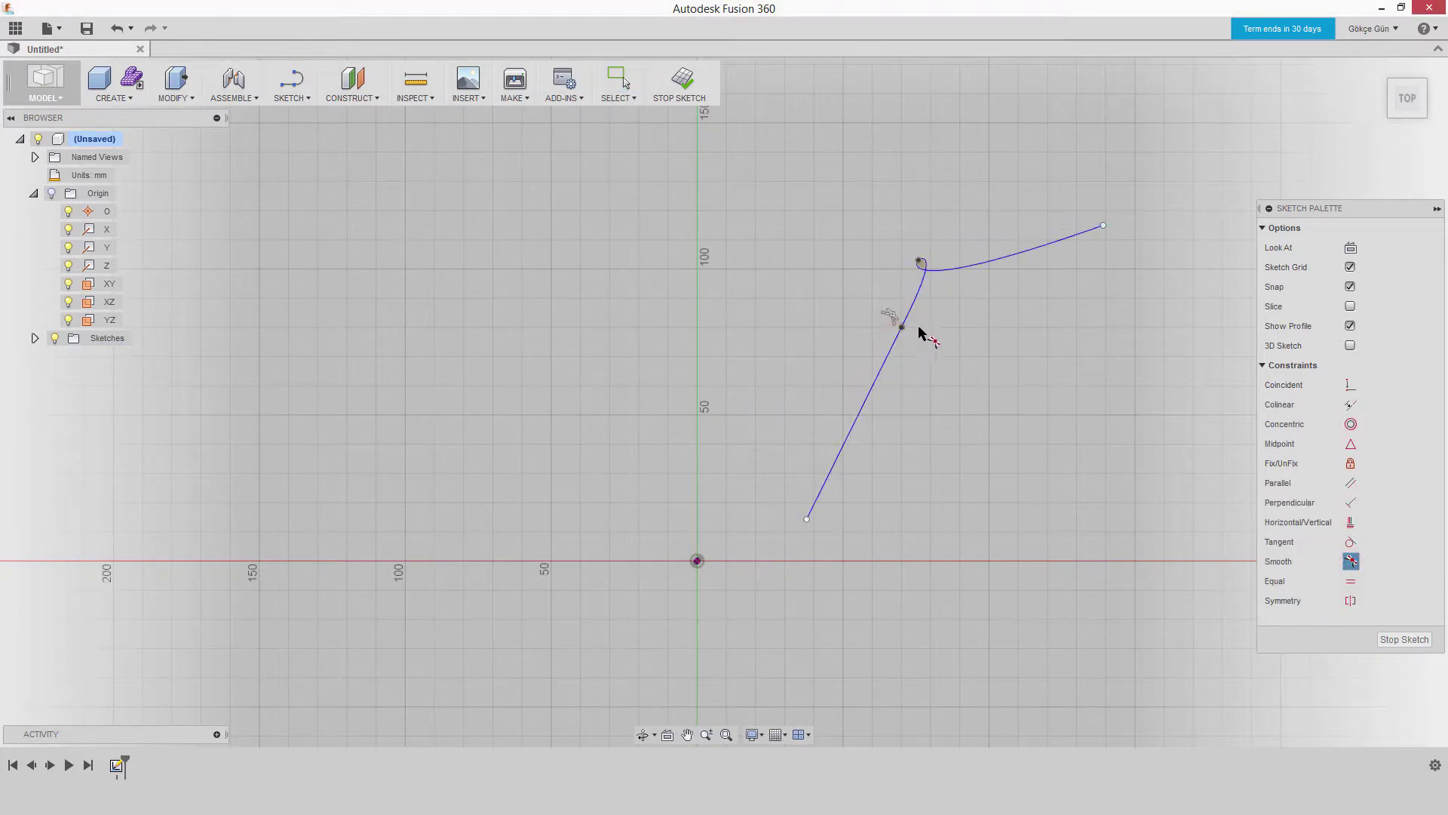
{"action": "right_click", "coordinate": [990, 303]}
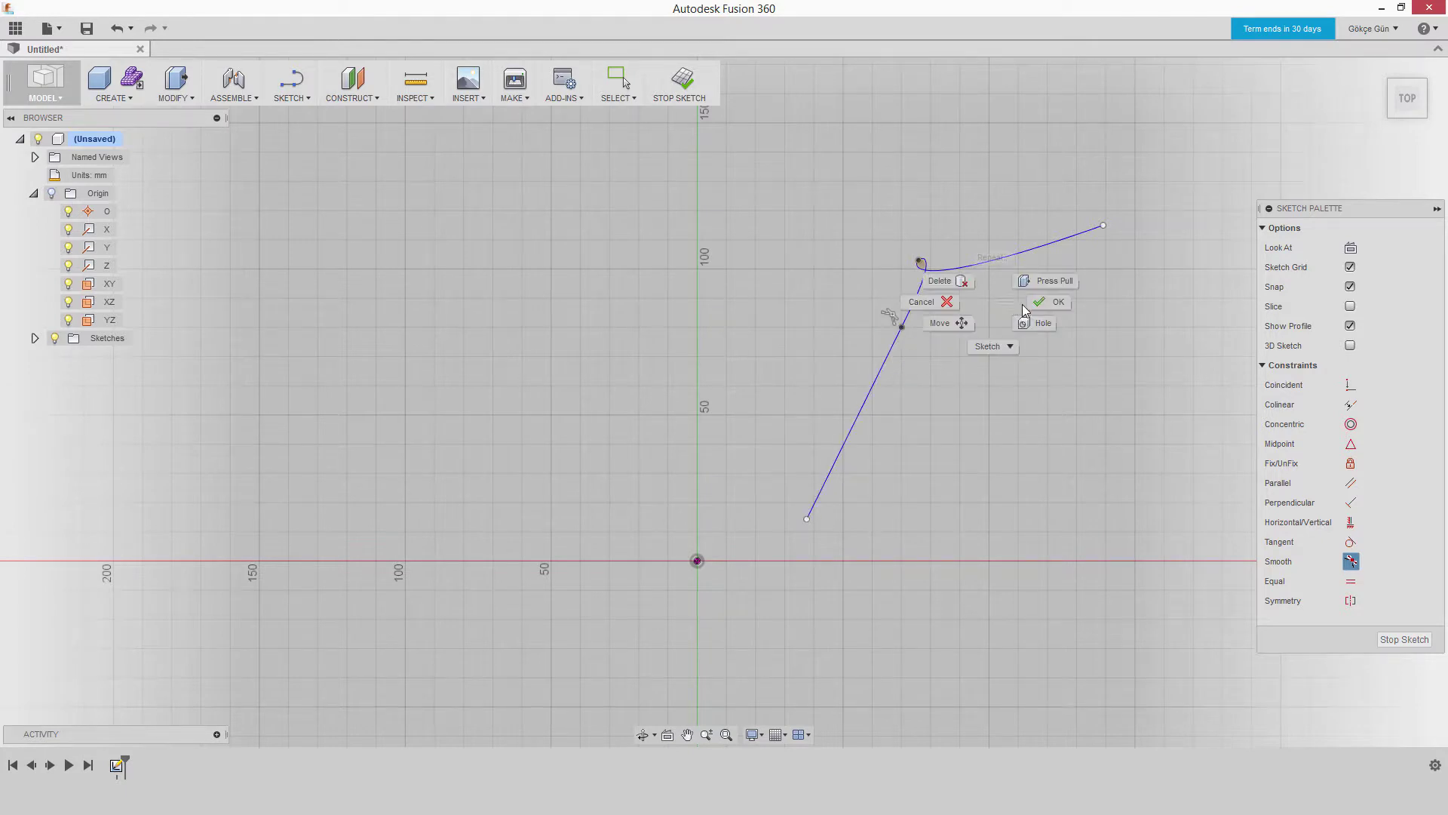
{"action": "left_click", "coordinate": [934, 303]}
- Reshape the curve by dragging the line and a spline point, then delete everything
{"action": "left_click_drag", "start_coordinate": [905, 322], "coordinate": [841, 353]}
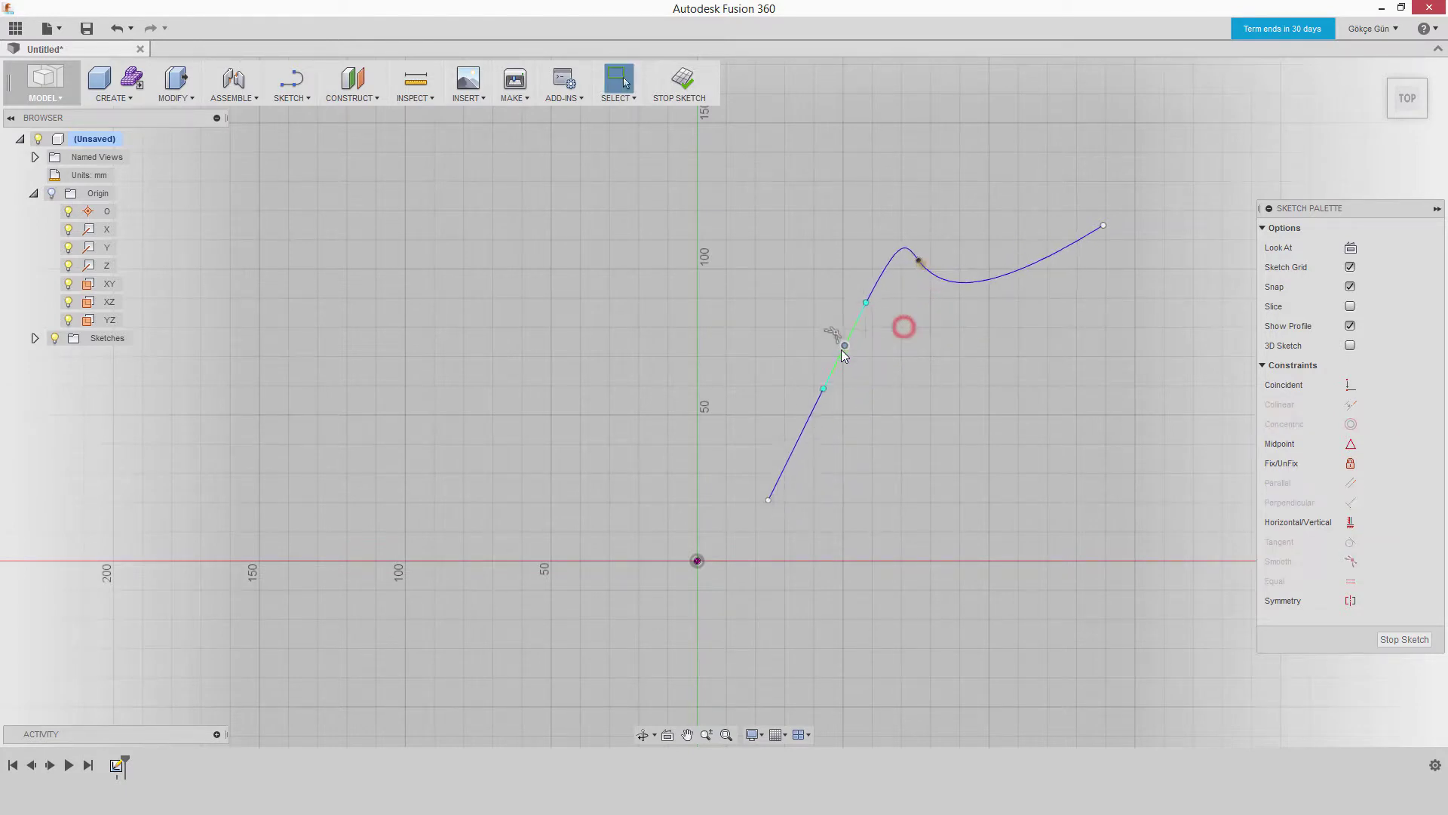
{"action": "key", "text": "Escape"}
{"action": "left_click_drag", "start_coordinate": [918, 260], "coordinate": [966, 253]}
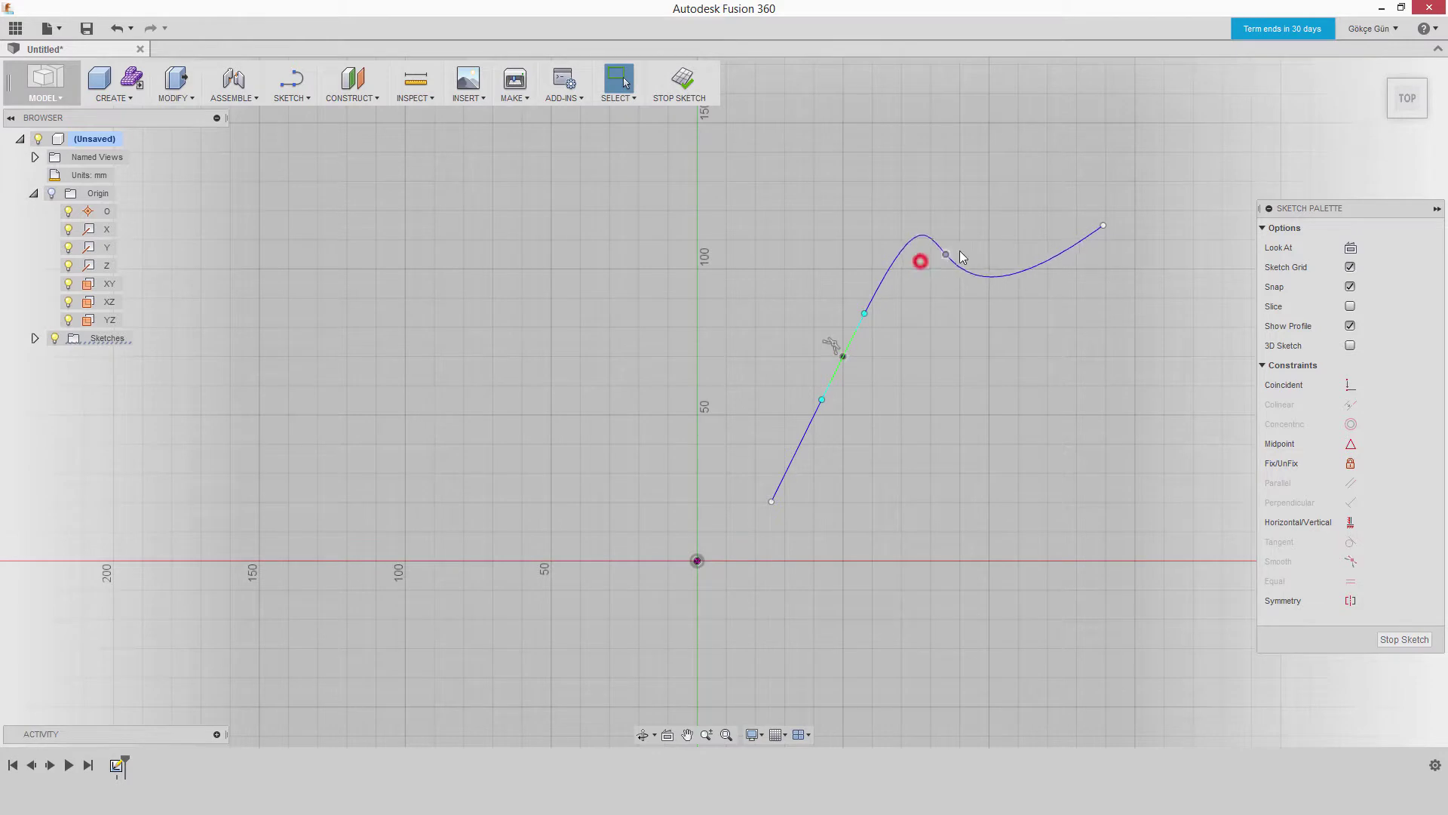
{"action": "left_click", "coordinate": [1030, 395]}
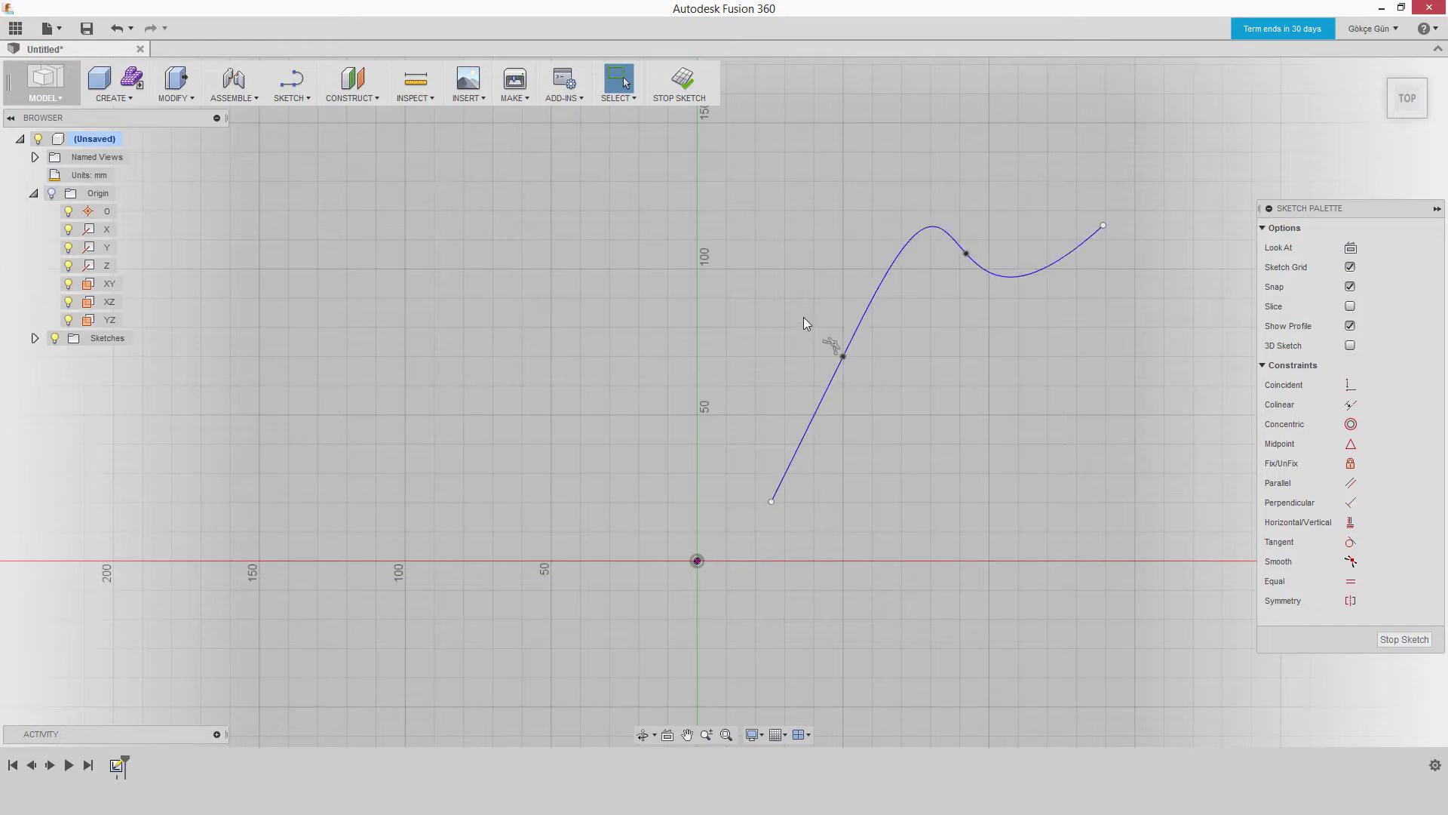
{"action": "left_click_drag", "start_coordinate": [935, 368], "coordinate": [840, 362]}
{"action": "key", "text": "Delete"}
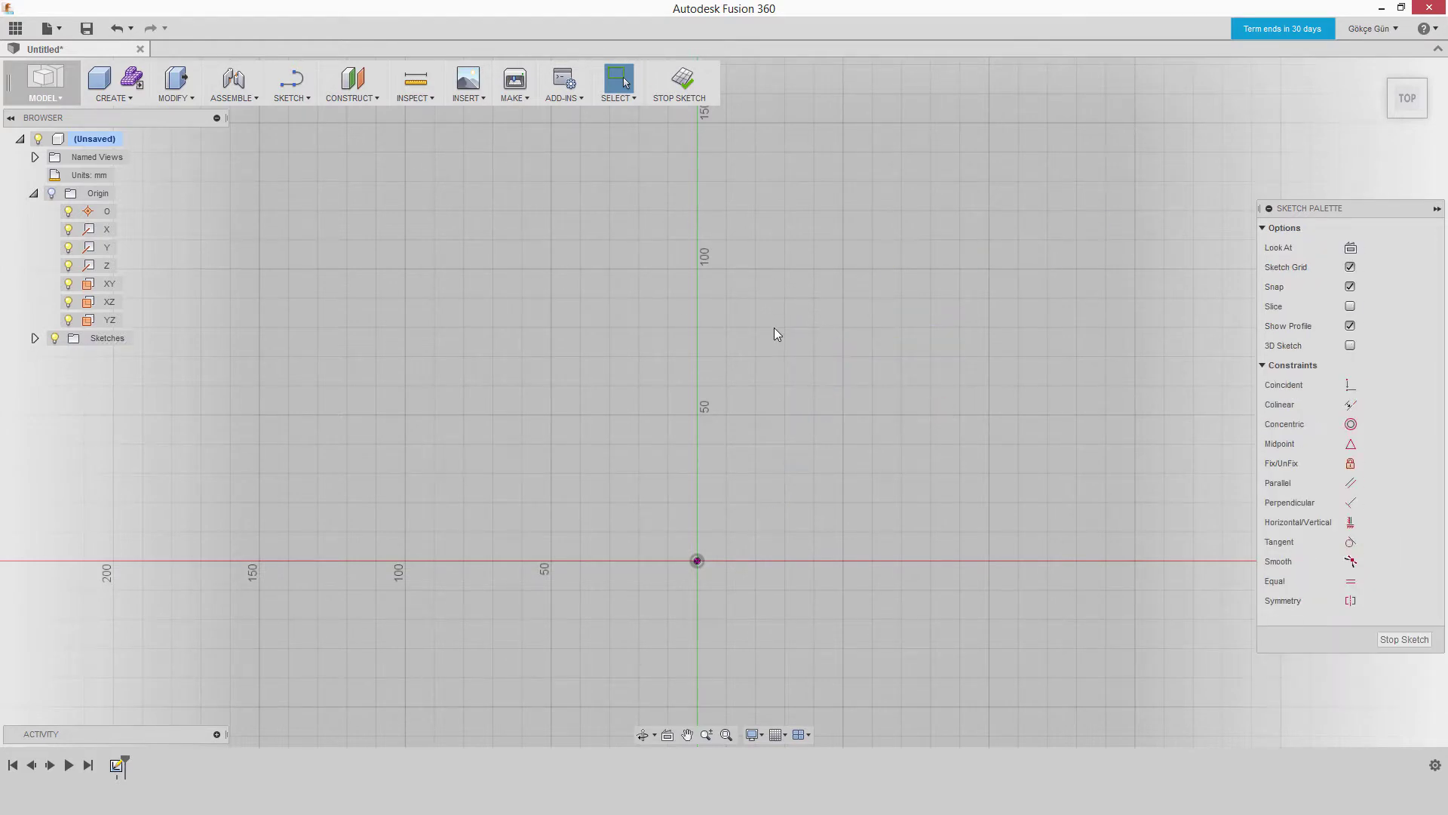
- Draw two circles side by side
{"action": "key", "text": "c"}
{"action": "left_click", "coordinate": [803, 340]}
{"action": "left_click", "coordinate": [873, 340]}
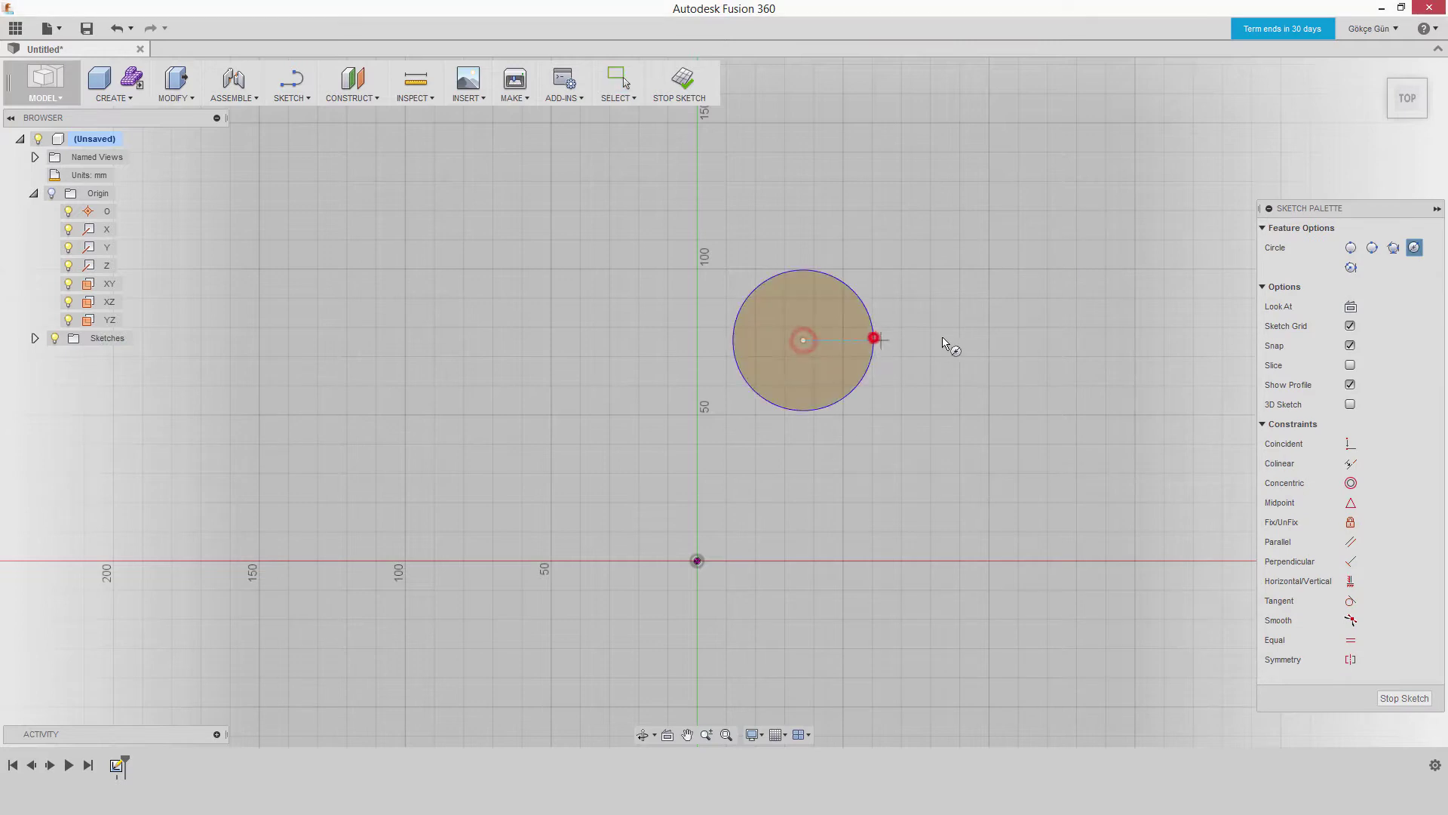
{"action": "left_click", "coordinate": [1076, 328]}
{"action": "left_click", "coordinate": [1146, 327]}
{"action": "key", "text": "Escape"}
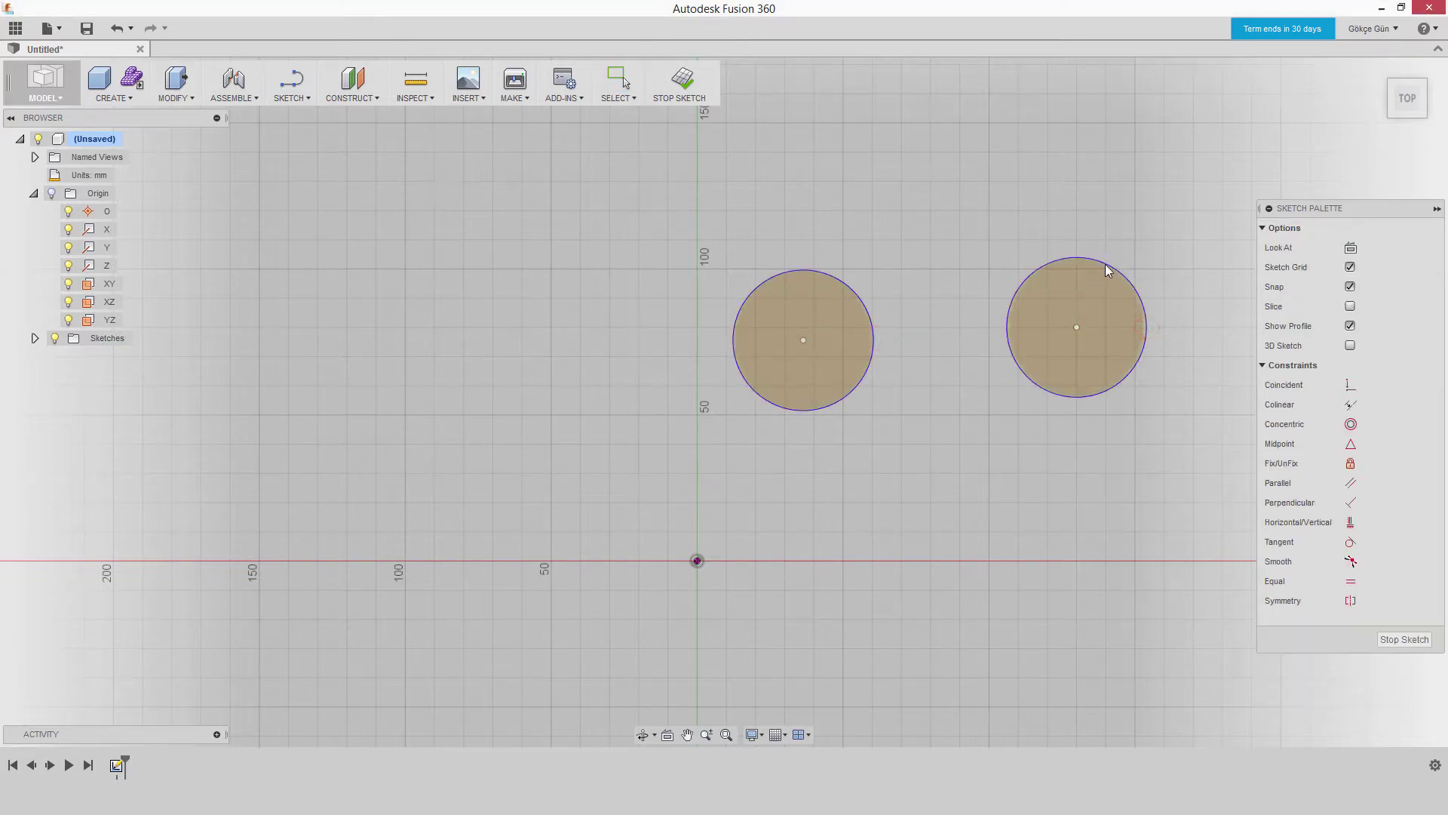
- Constrain the two circles equal in size
{"action": "left_click", "coordinate": [1100, 258]}
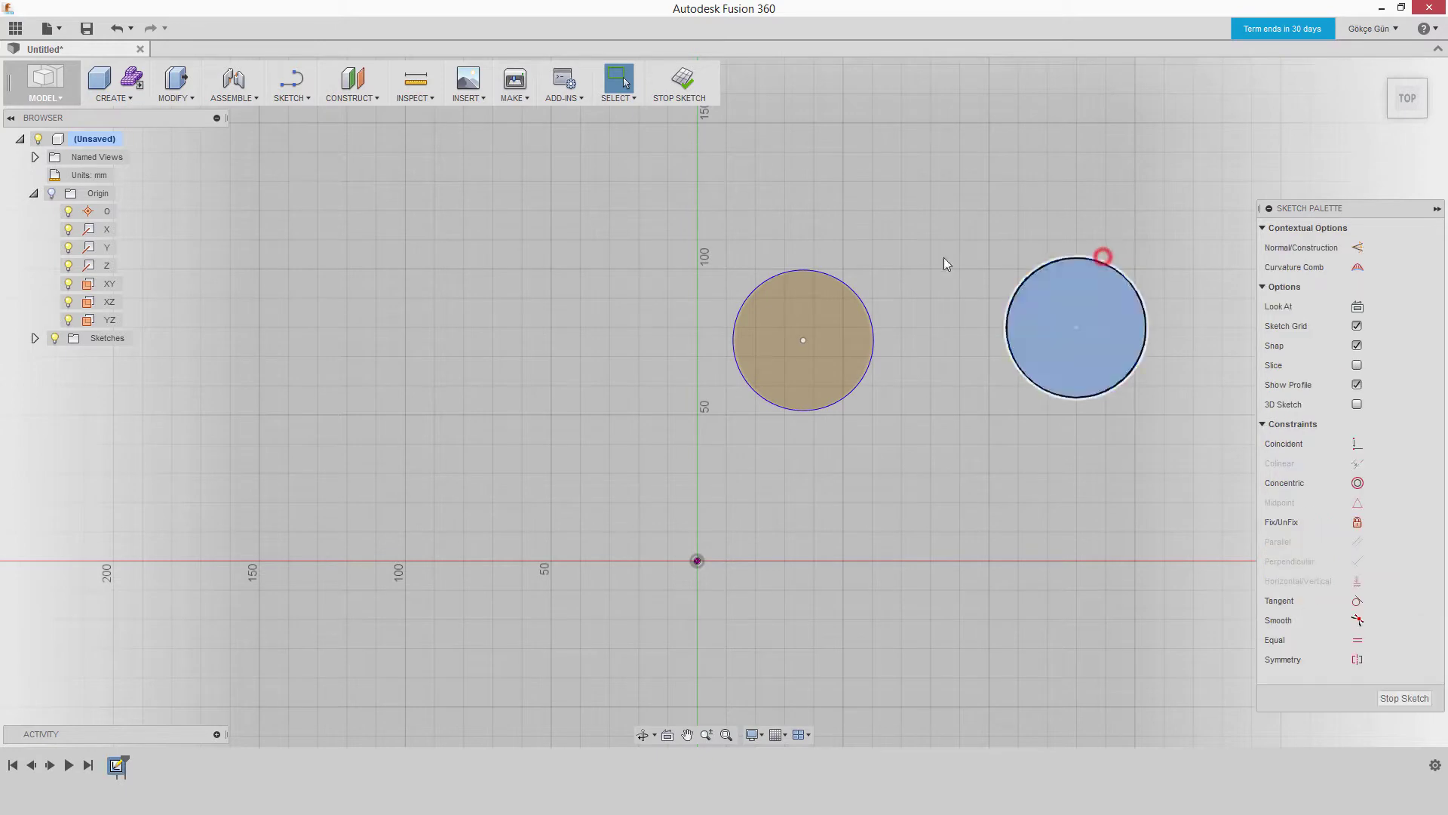
{"action": "left_click", "coordinate": [869, 288]}
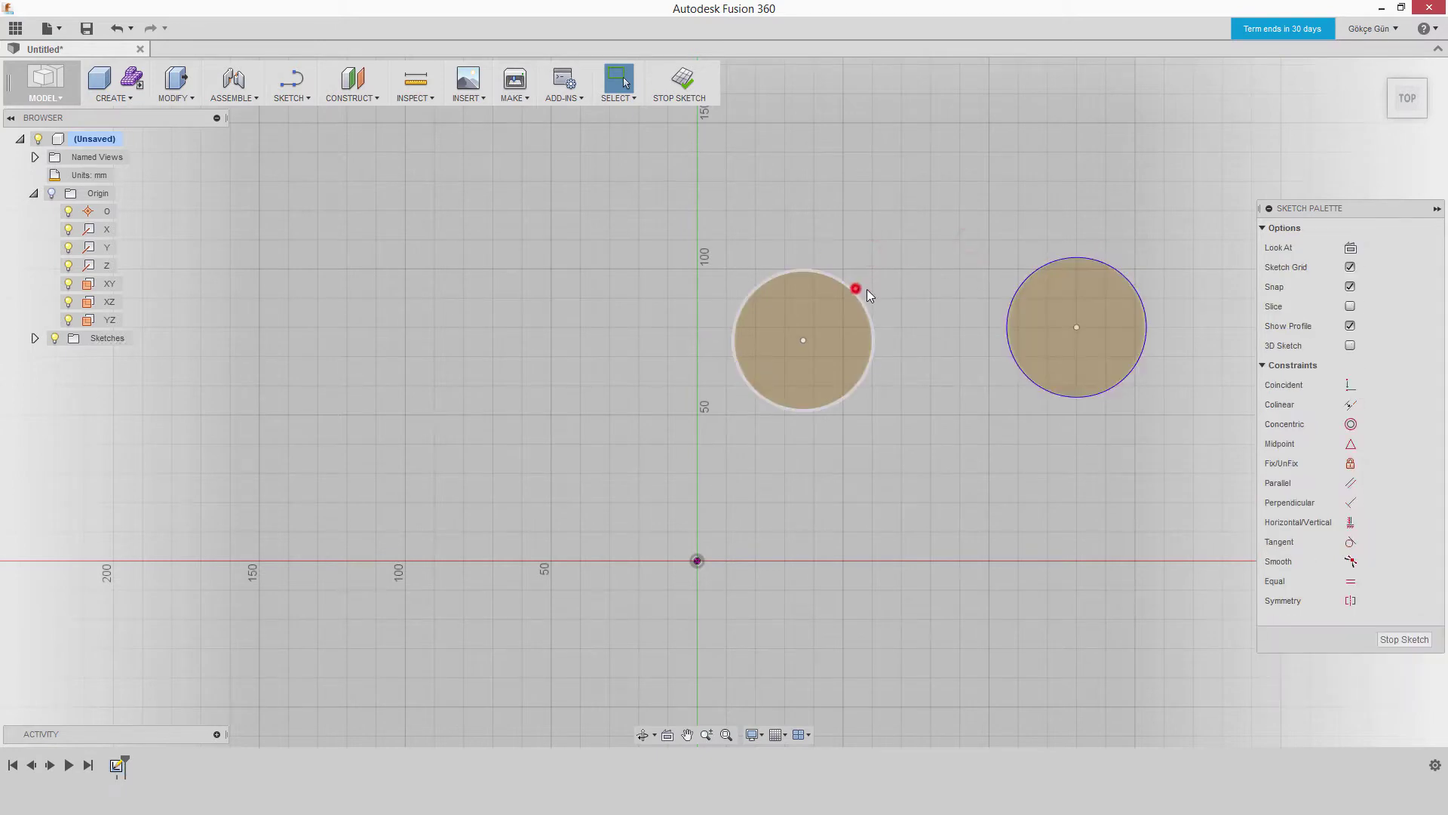
{"action": "left_click", "coordinate": [853, 290]}
{"action": "left_click", "coordinate": [1022, 285]}
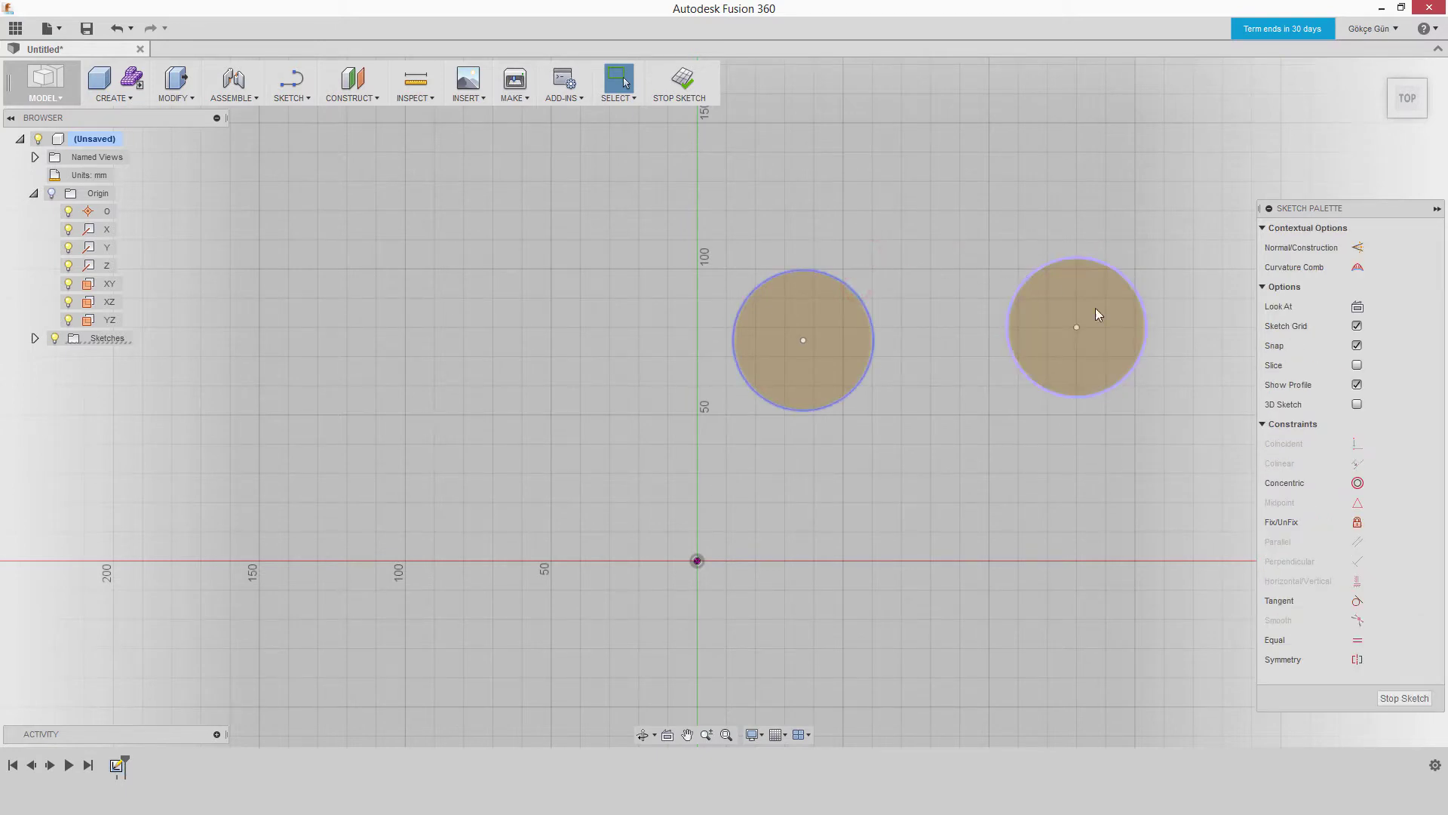
{"action": "left_click", "coordinate": [1357, 640]}
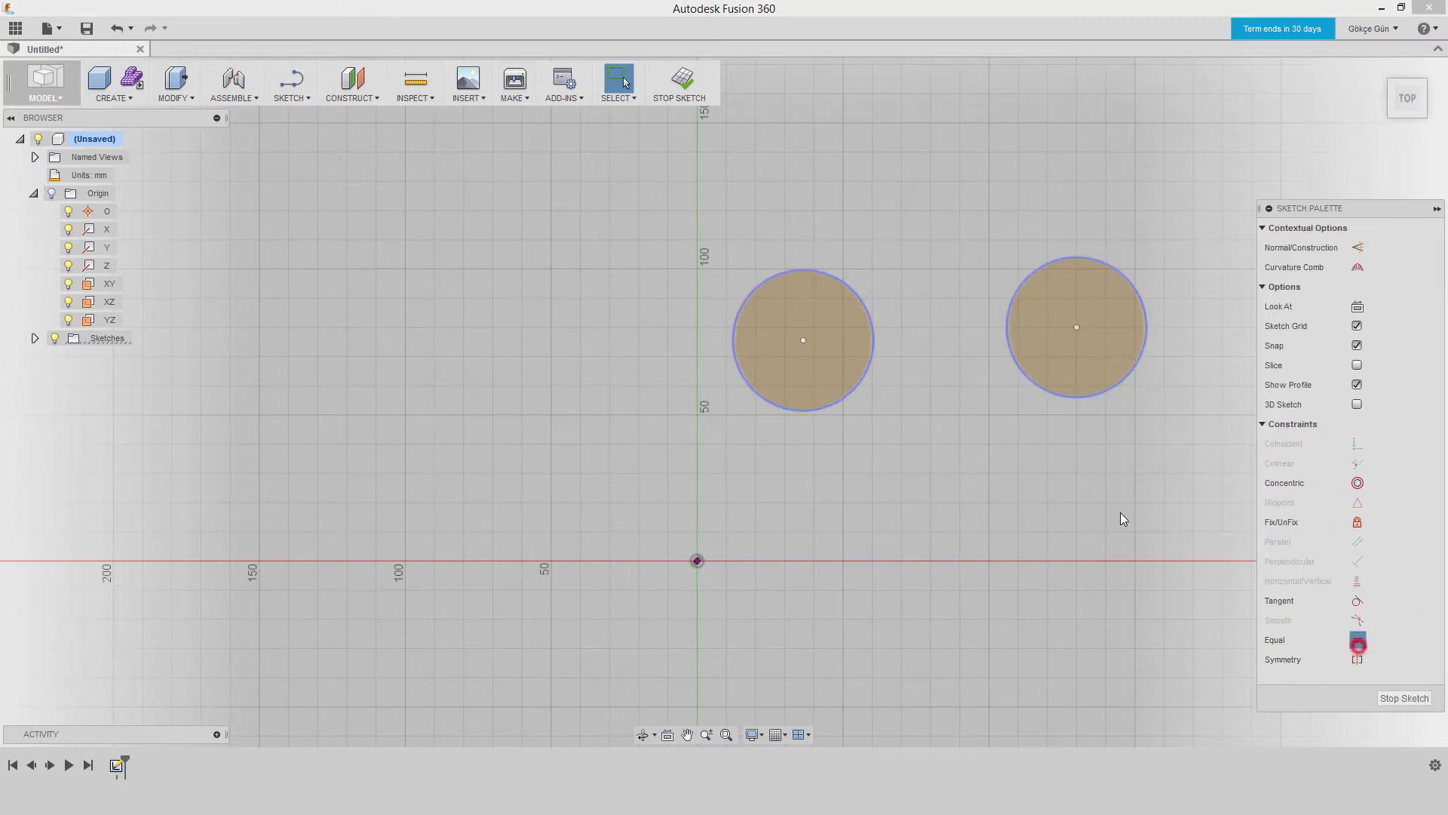
- Dimension the right circle's diameter to 80 mm
{"action": "key", "text": "d"}
{"action": "left_click", "coordinate": [1097, 395]}
{"action": "left_click", "coordinate": [1097, 458]}
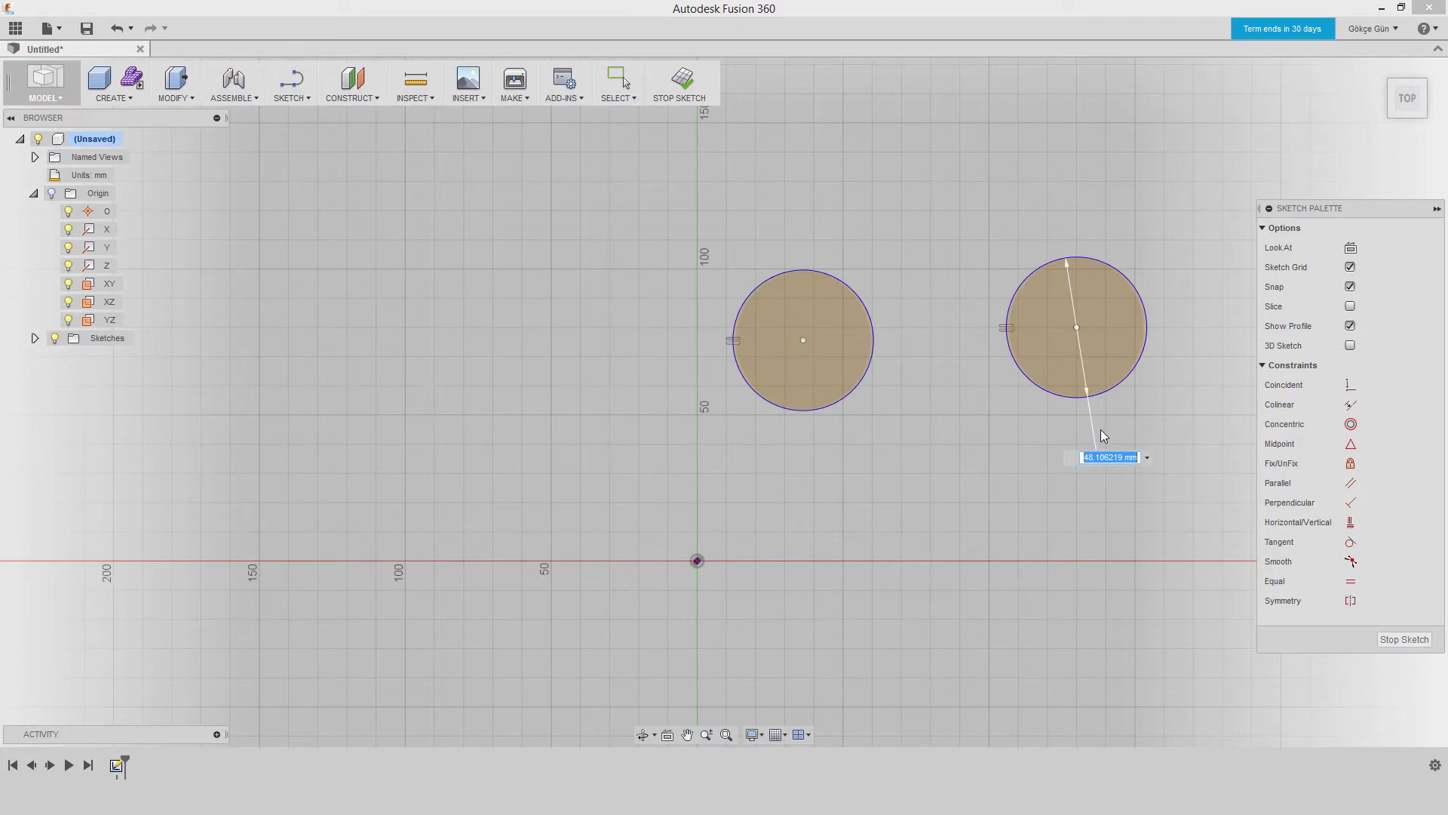
{"action": "type", "text": "80"}
{"action": "key", "text": "Return"}
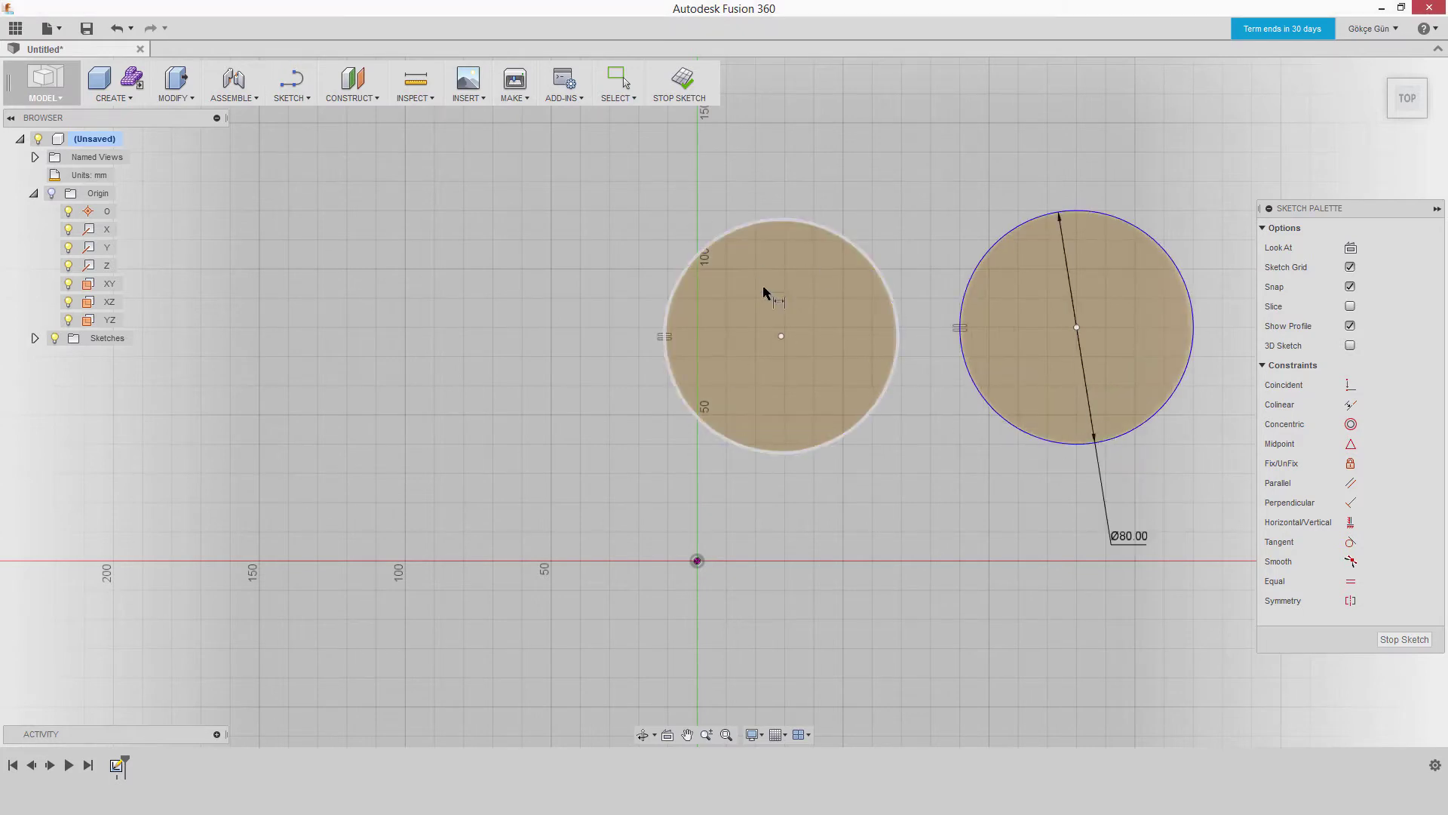
- Try the Symmetry constraint, then stop the sketch with the two 80 mm circles
{"action": "left_click", "coordinate": [1347, 601]}
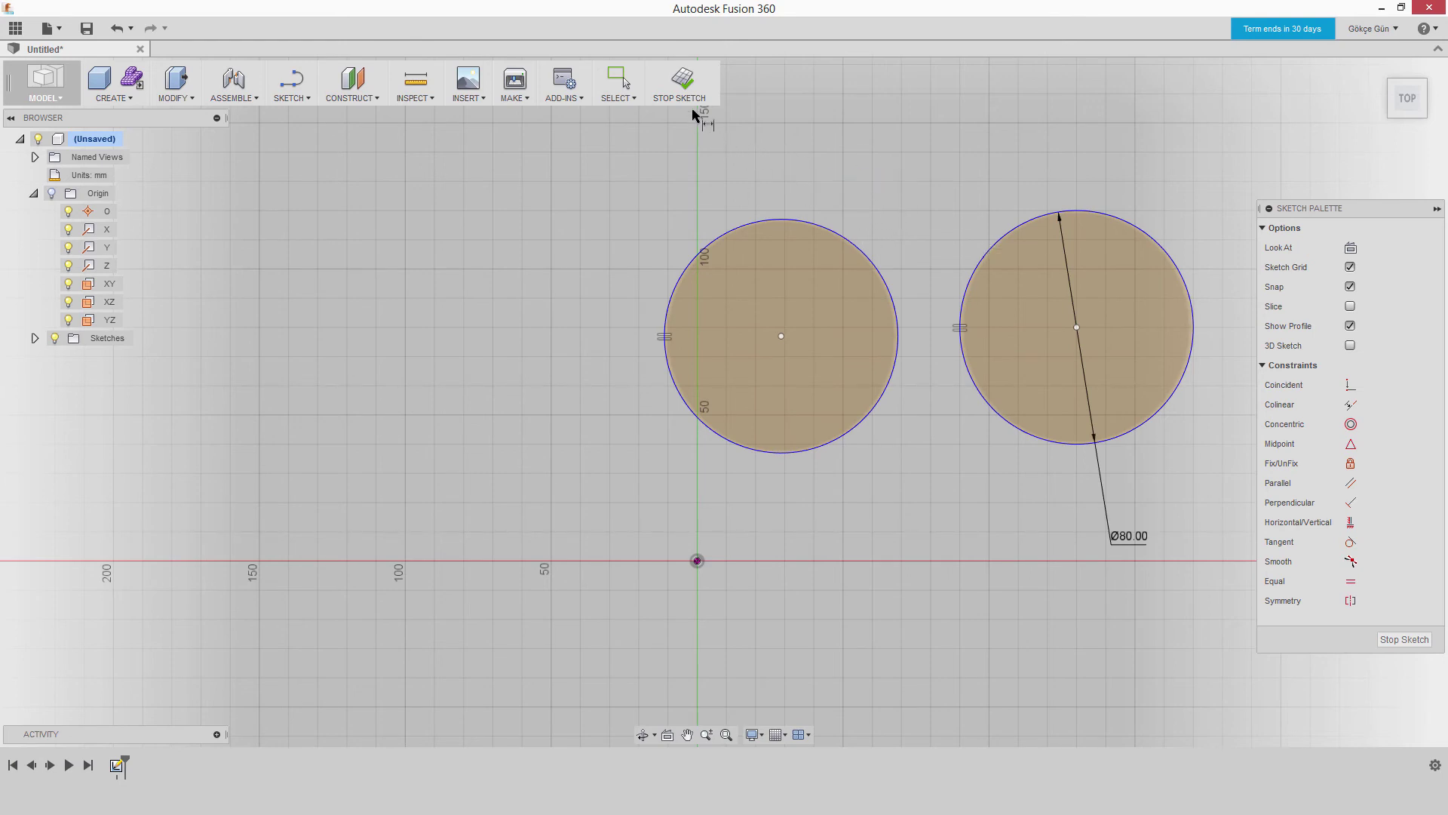
{"action": "left_click", "coordinate": [683, 83]}
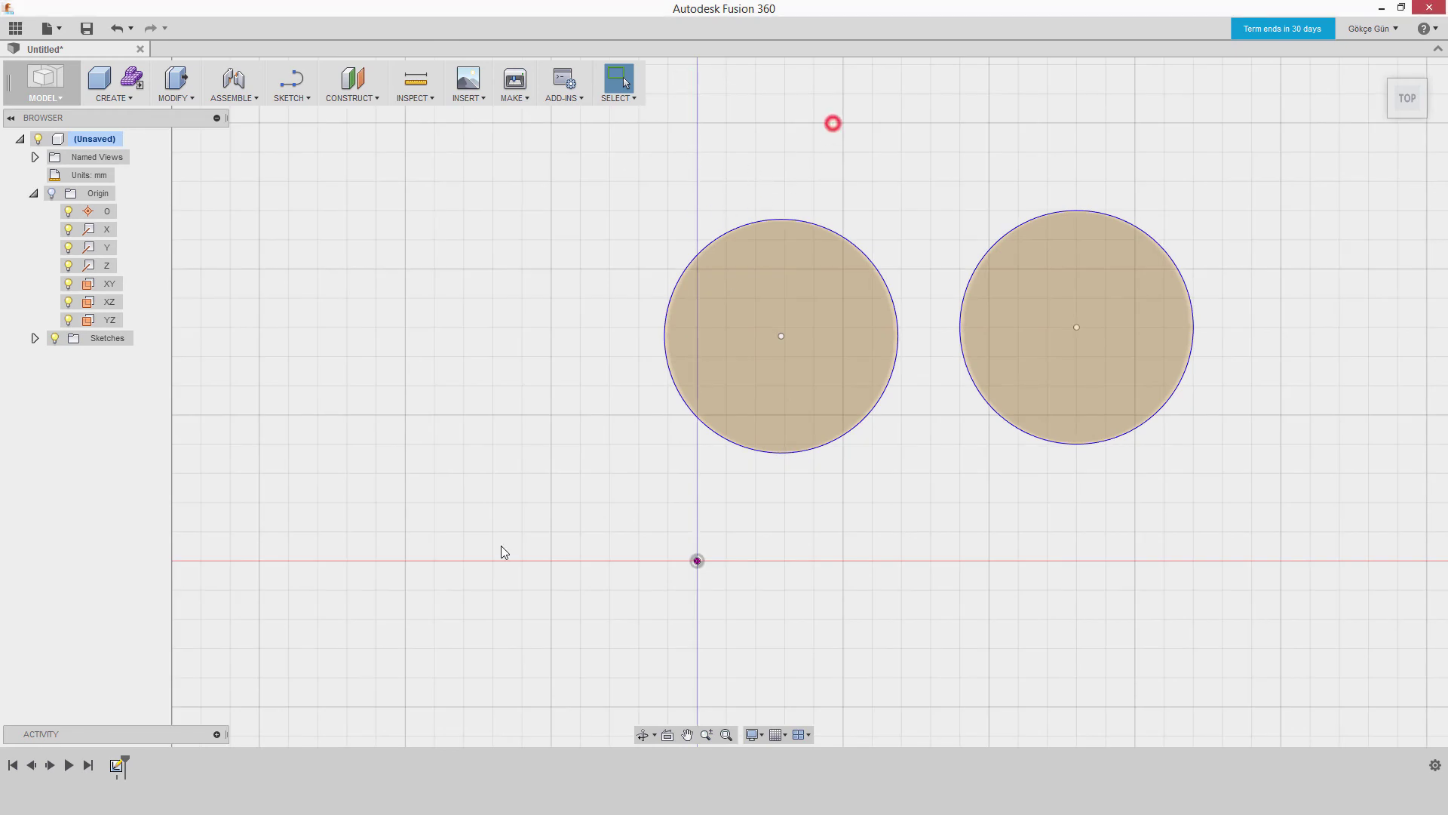